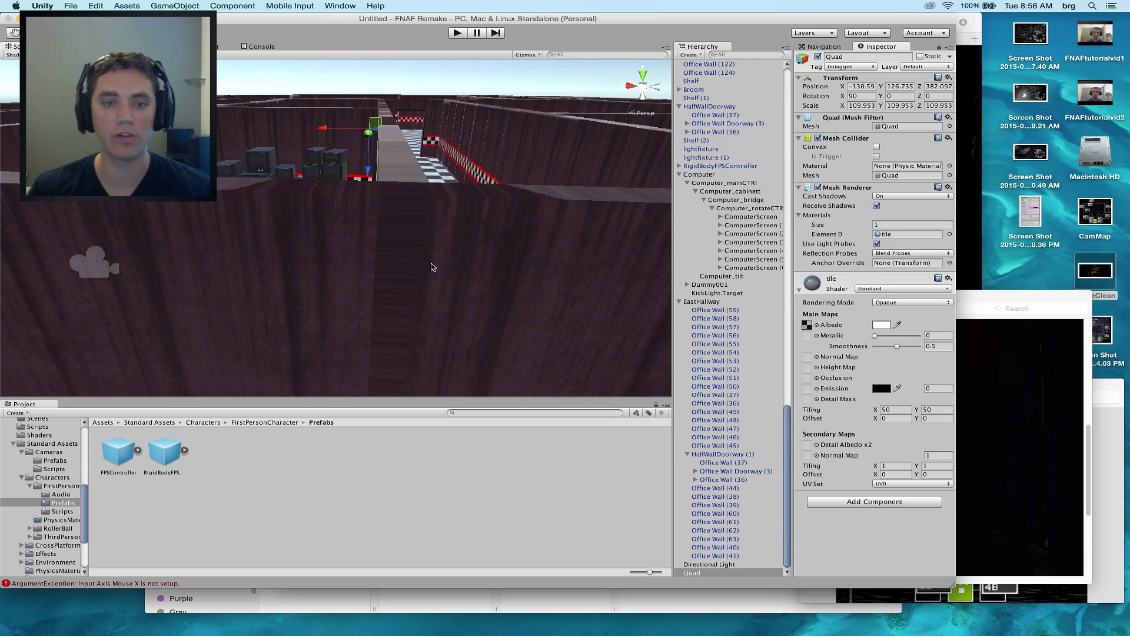
Step: Examine the finished restaurant layout from the office, looking over the desk, computers, hallways, doorways and neighbouring rooms
middle_click_drag(365, 251, 380, 327)
middle_click_drag(372, 285, 370, 313)
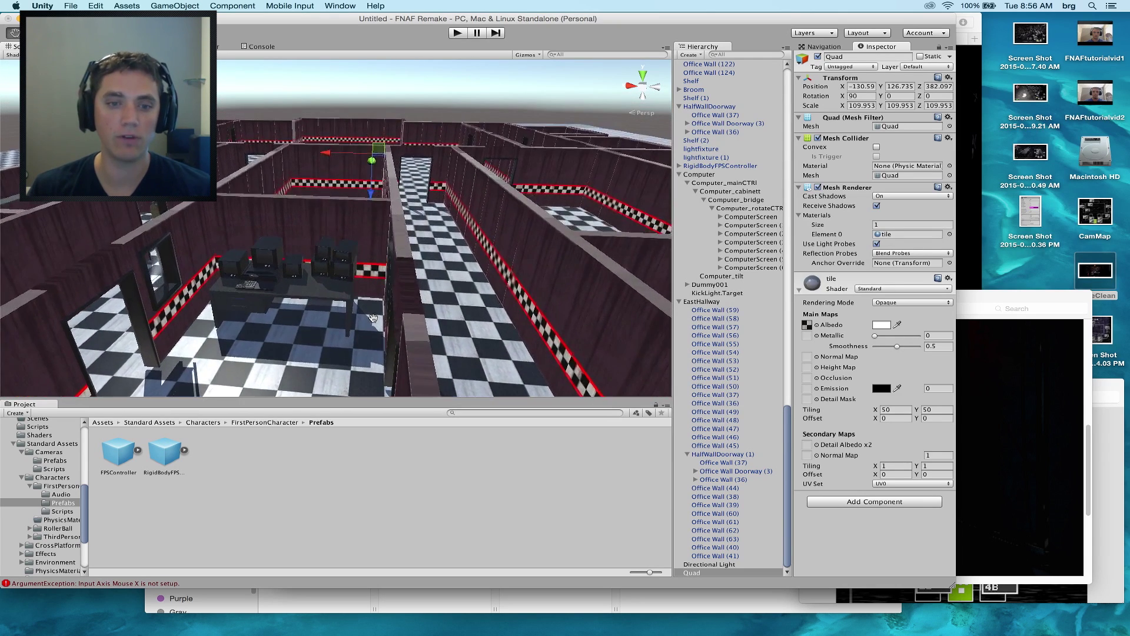
middle_click_drag(284, 289, 315, 323)
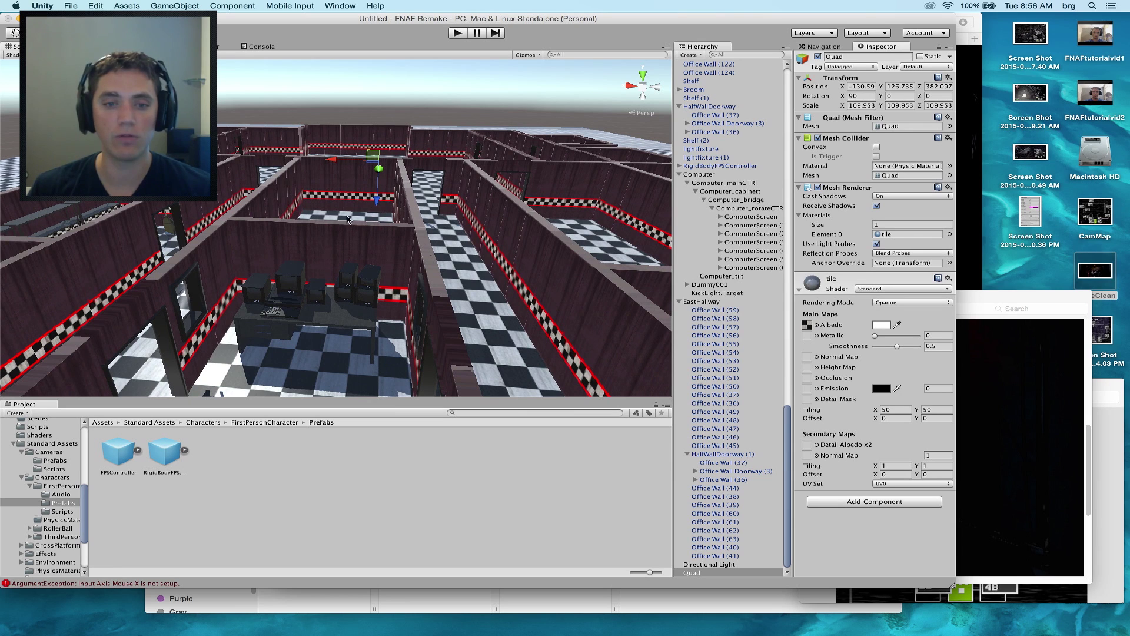
middle_click_drag(308, 280, 377, 250)
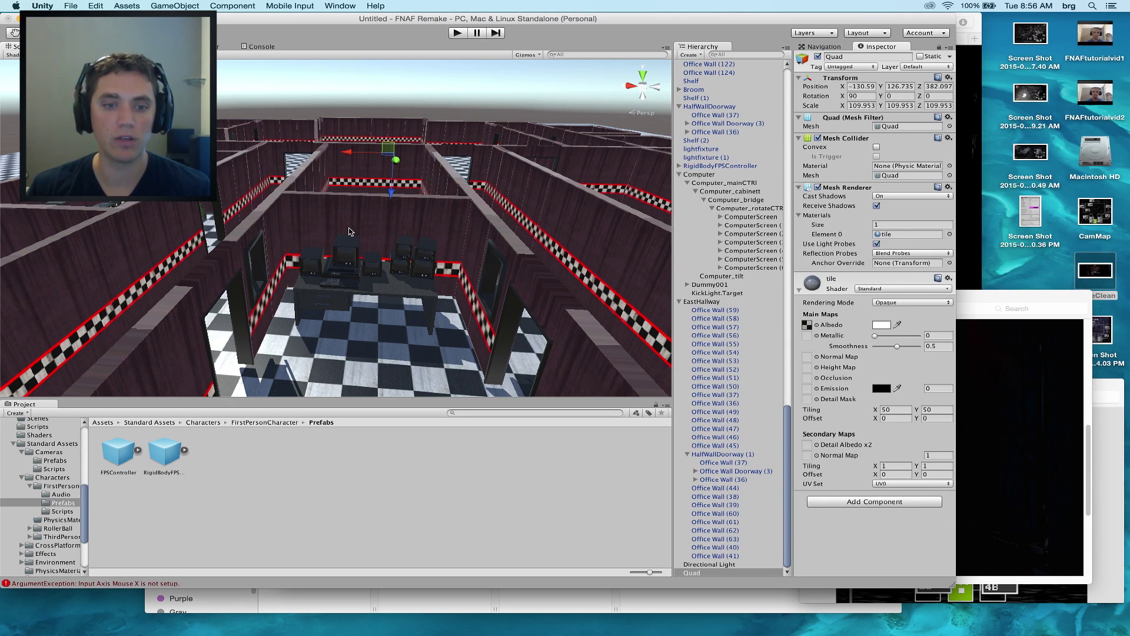
middle_click_drag(330, 241, 352, 292)
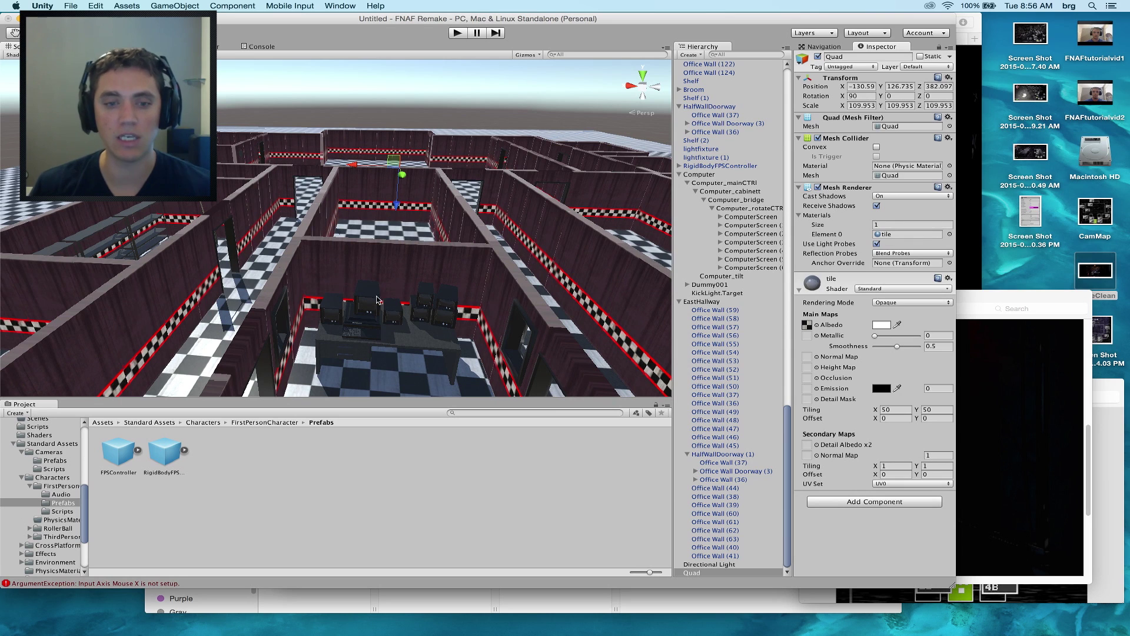
middle_click_drag(428, 322, 415, 277)
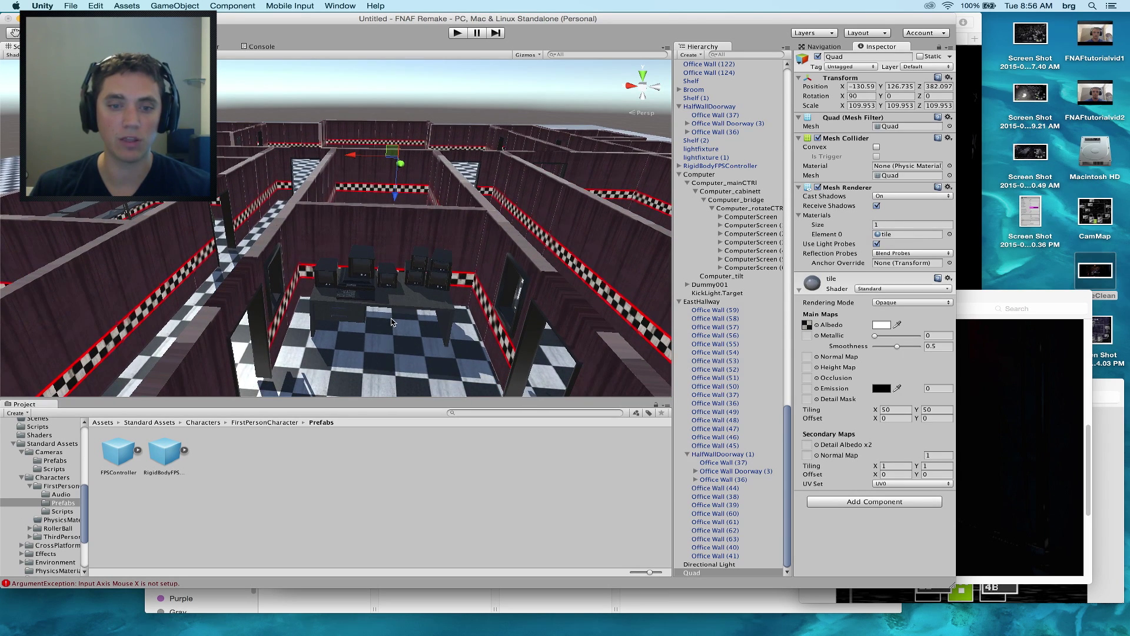
mouse_move(350, 160)
left_mouse_down("alt")
mouse_move(336, 178)
mouse_move(355, 181)
left_mouse_up("alt")
right_click_drag(355, 180, 364, 259)
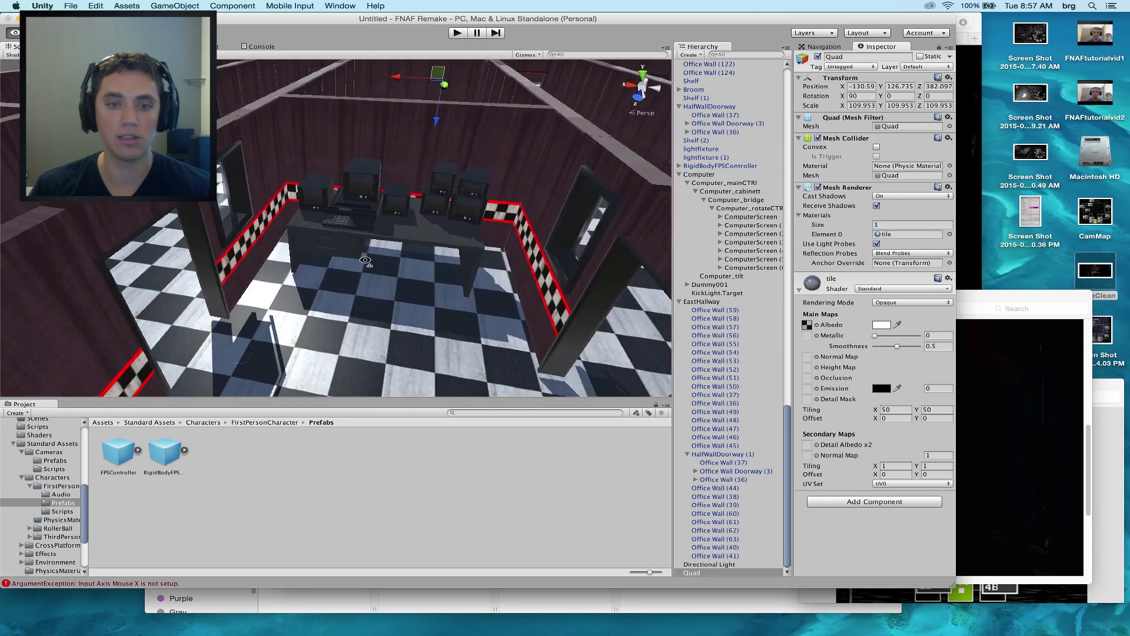
left_click(416, 229)
right_click_drag(403, 301, 404, 296)
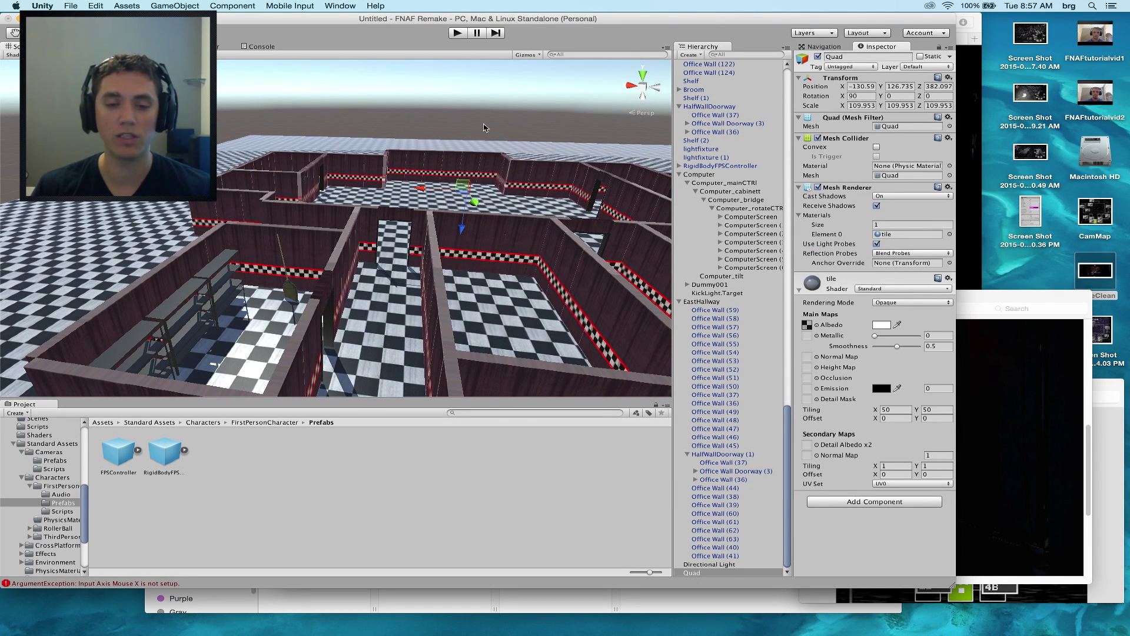
mouse_move(488, 289)
left_mouse_down("alt")
mouse_move(410, 287)
mouse_move(486, 270)
left_mouse_up("alt")
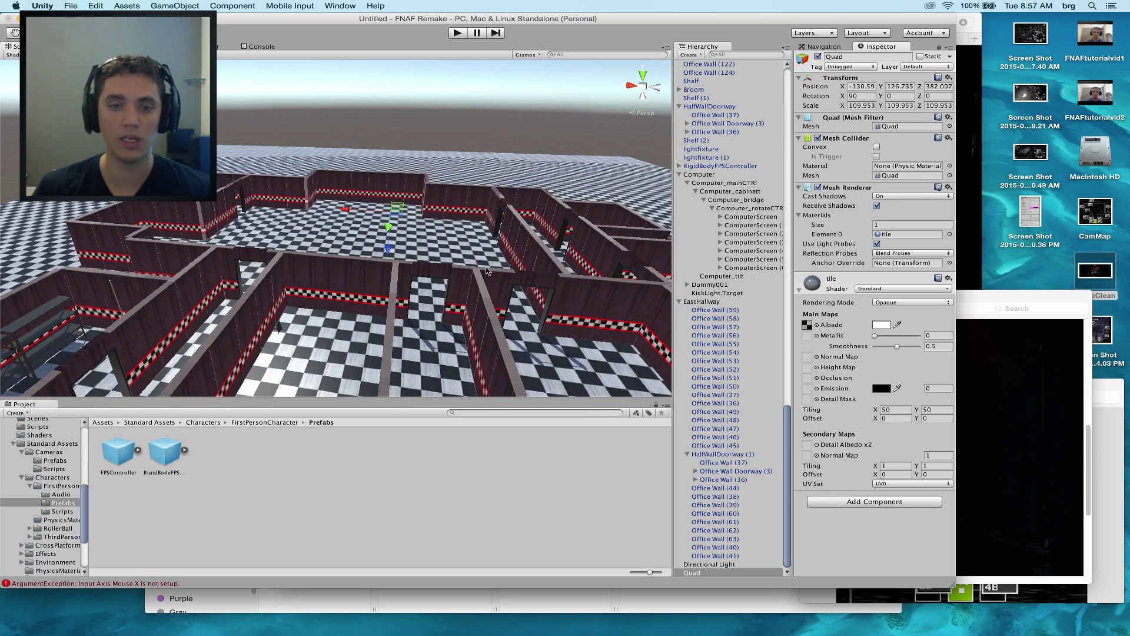
left_click_drag(440, 304, 539, 277, "alt")
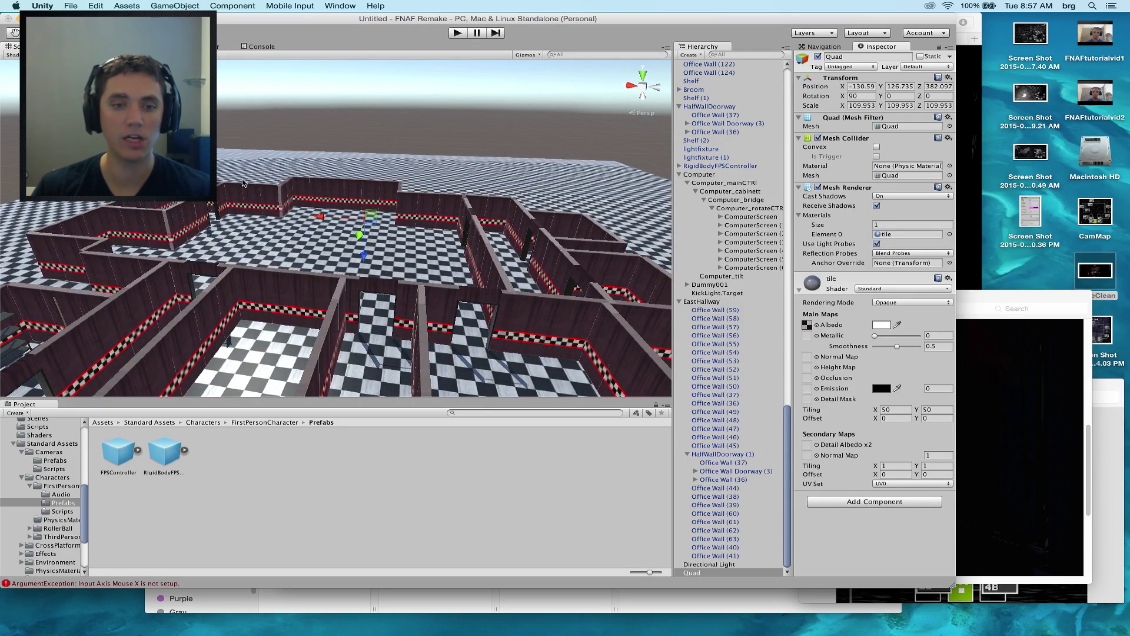
scroll(243, 183, "up", 10)
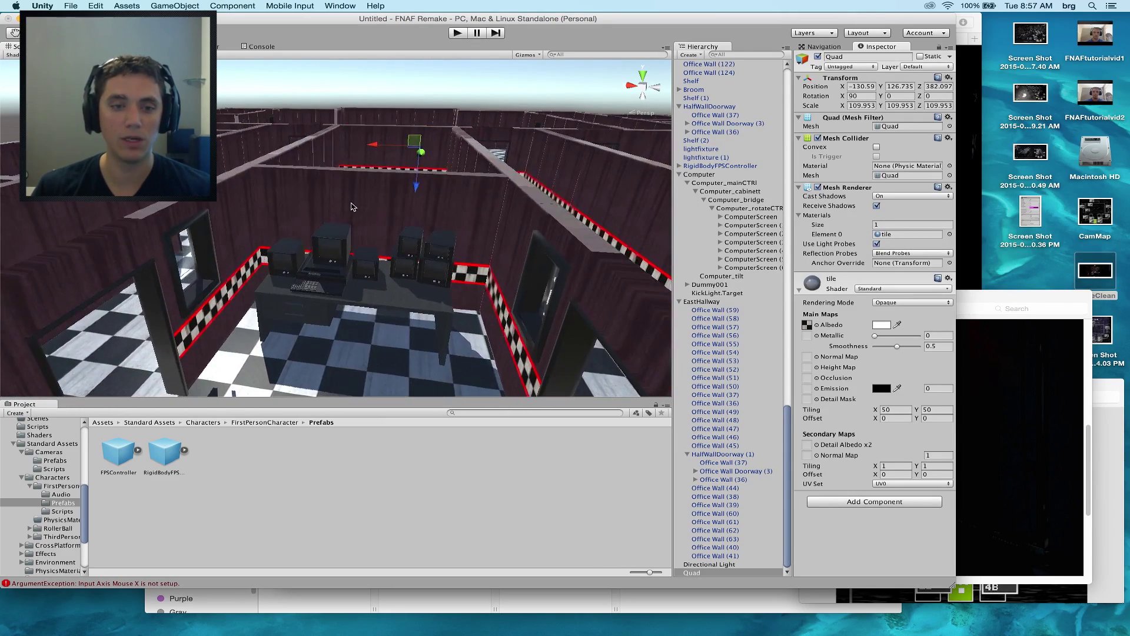
middle_click_drag(353, 291, 376, 197)
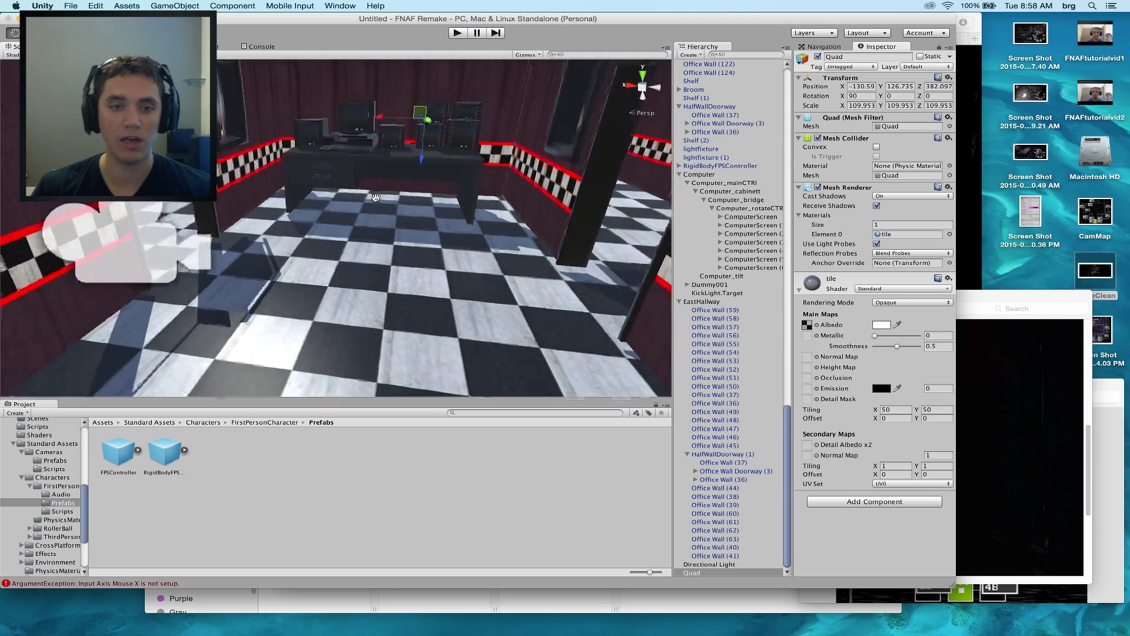
scroll(374, 230, "down", 3)
scroll(379, 235, "down", 5)
scroll(379, 237, "up", 5)
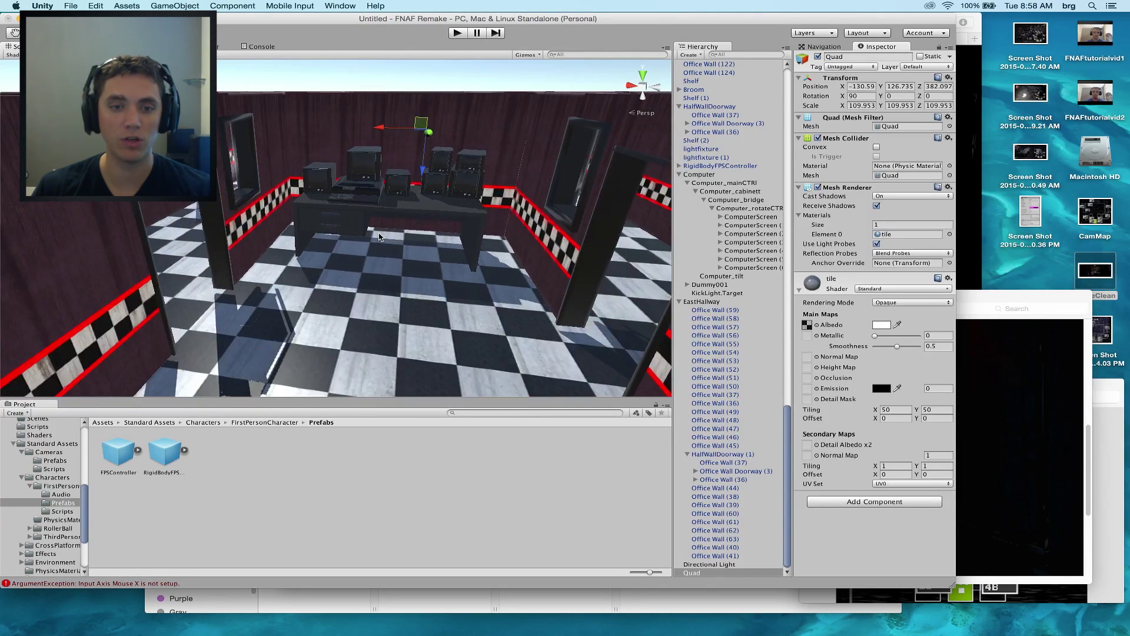
scroll(379, 237, "up", 2)
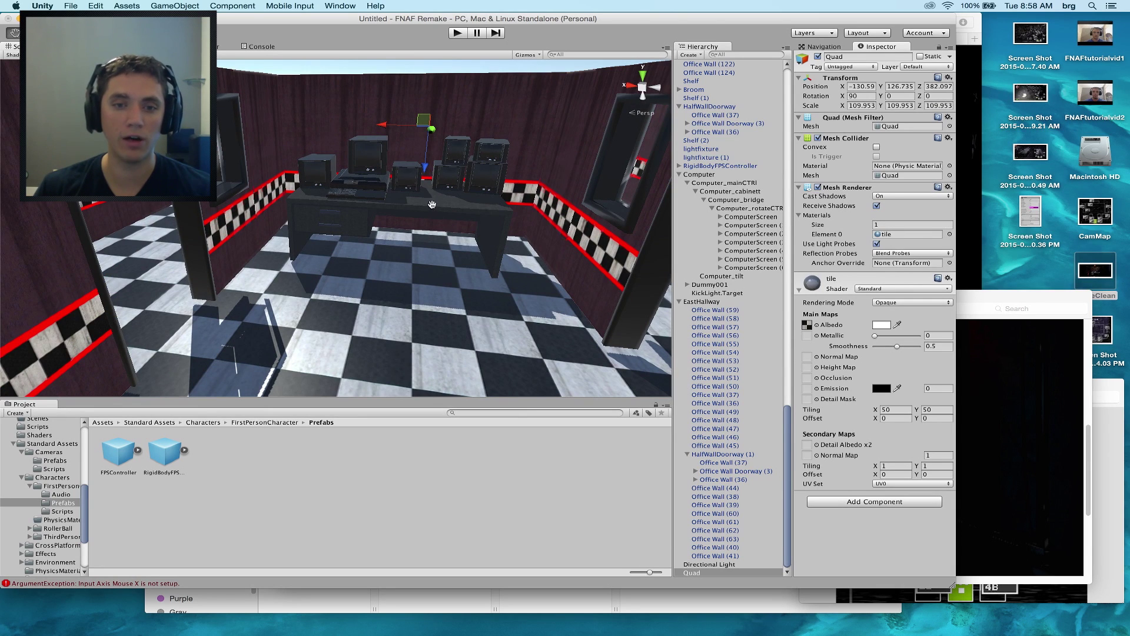
scroll(447, 312, "down", 5)
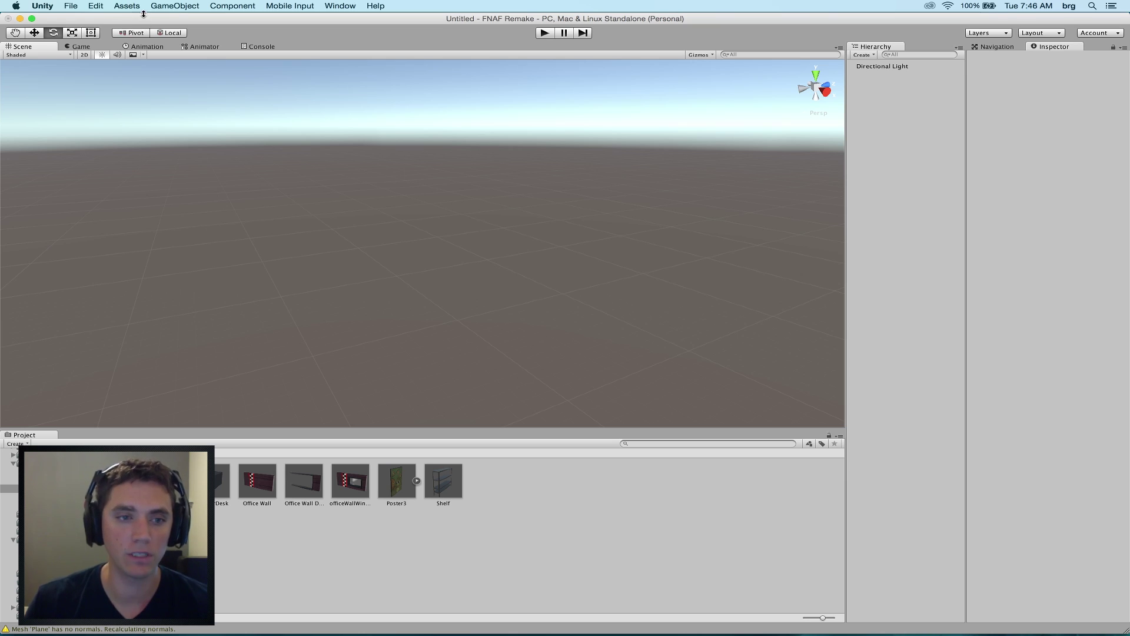
Step: Create a quad, lay it flat with an X rotation of 90 degrees, and scale it uniformly to about 6.5
left_click(168, 7)
mouse_move(194, 39)
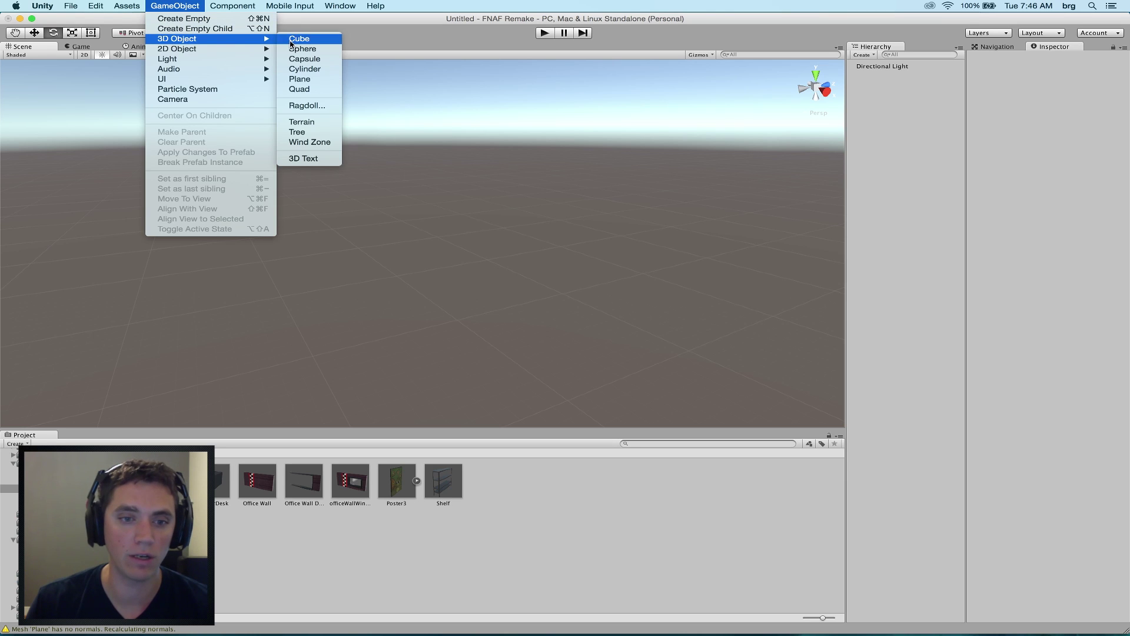
left_click(297, 89)
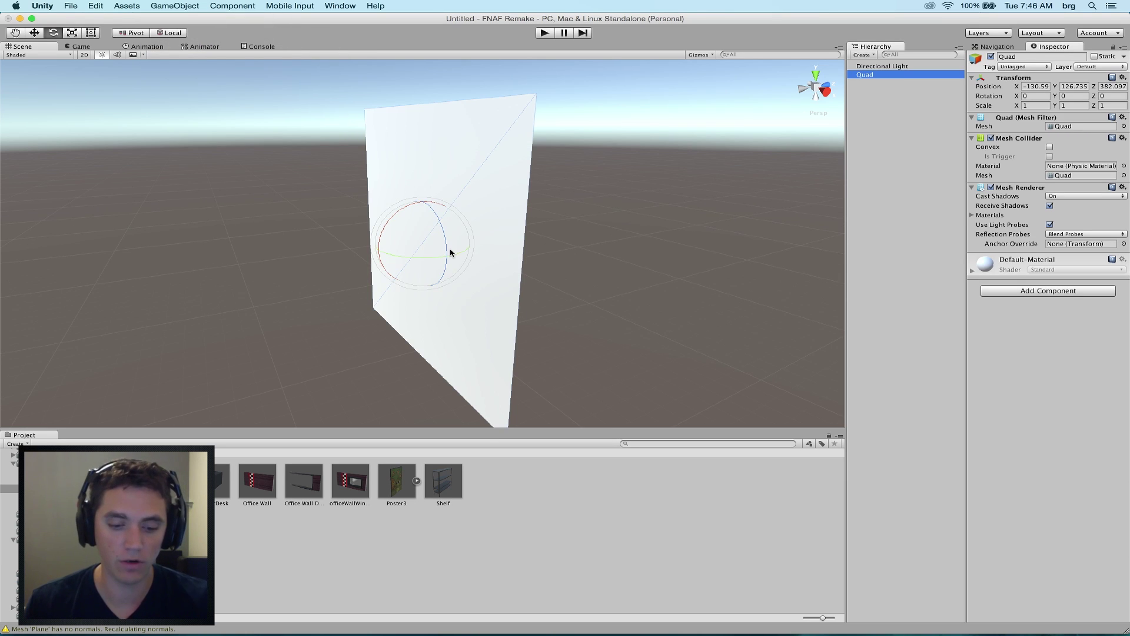
key("e")
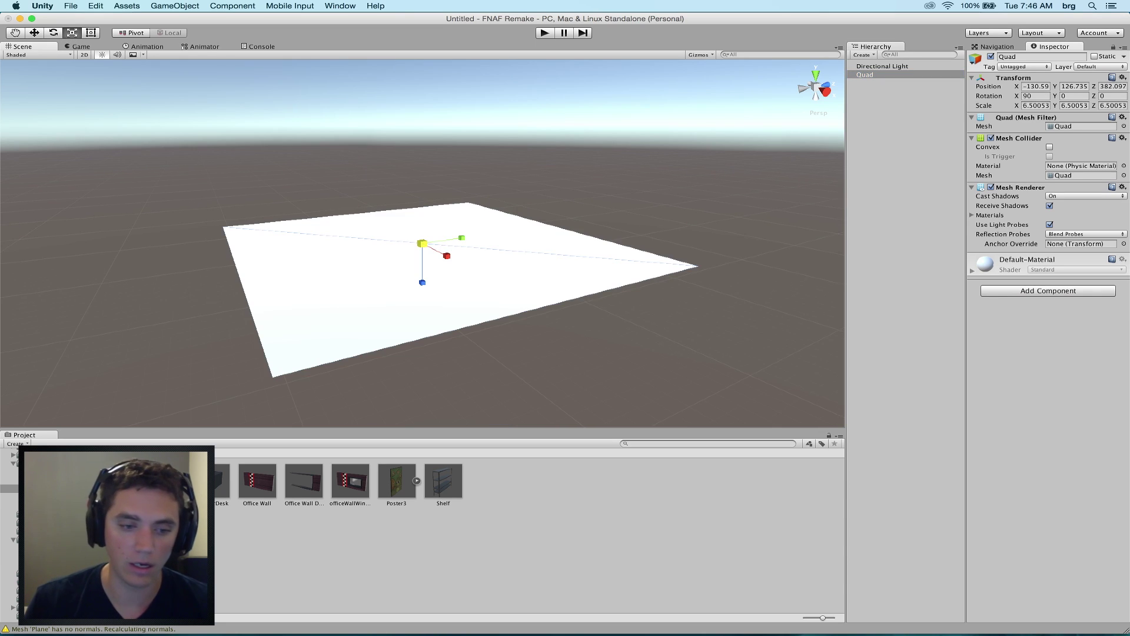
Step: Apply the tile texture to the quad and set its main map tiling to 50 in both X and Y
key("super+shift+a")
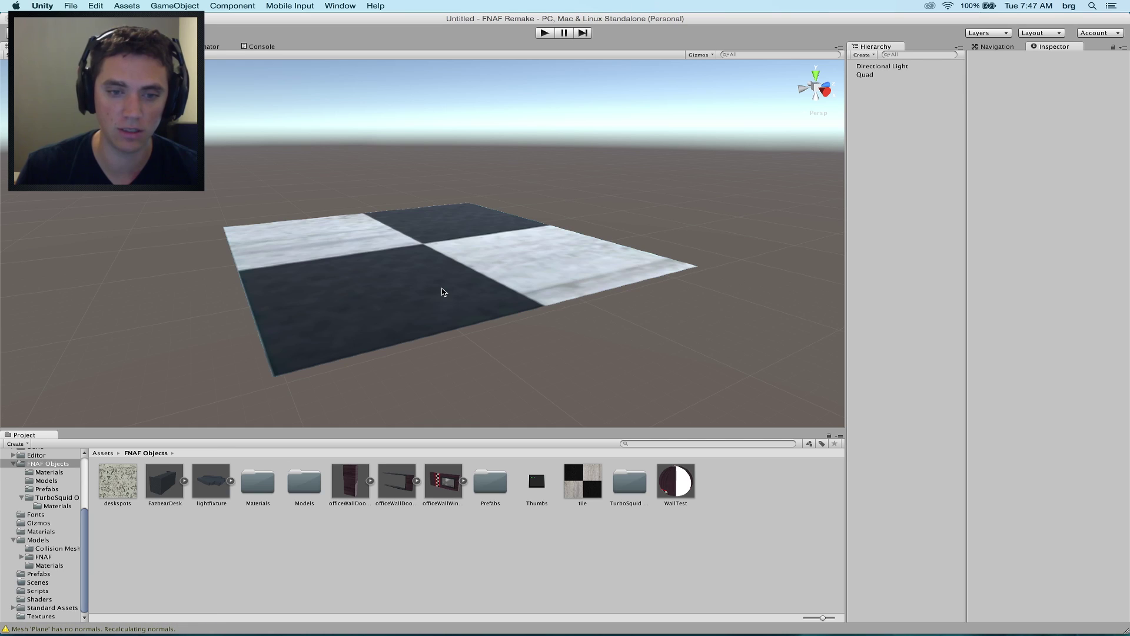
left_click(448, 290)
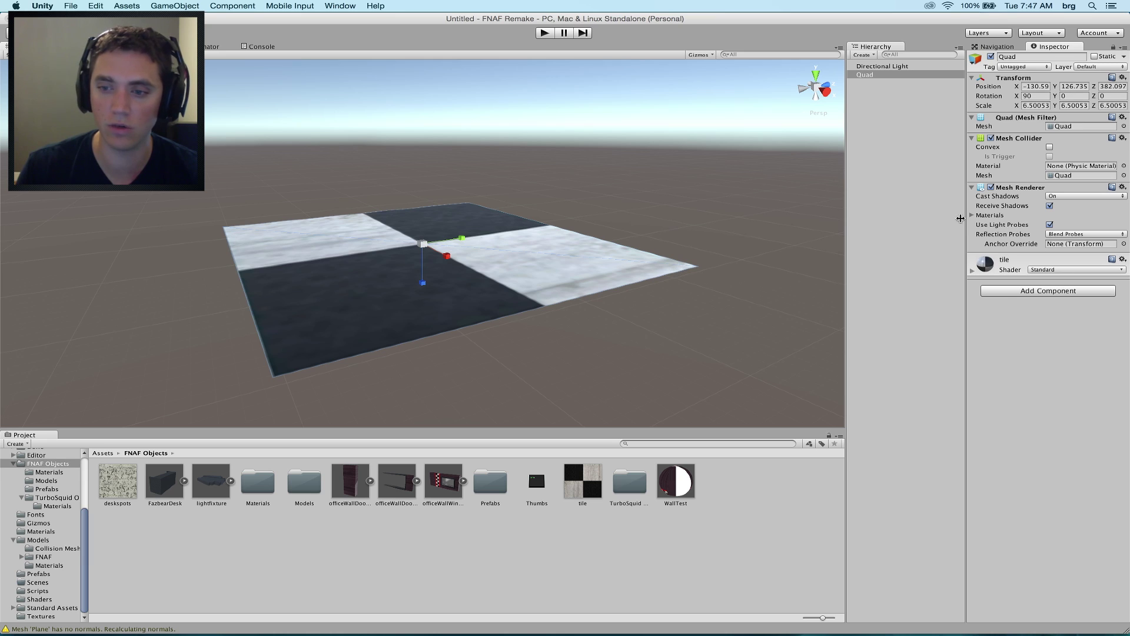
left_click(972, 270)
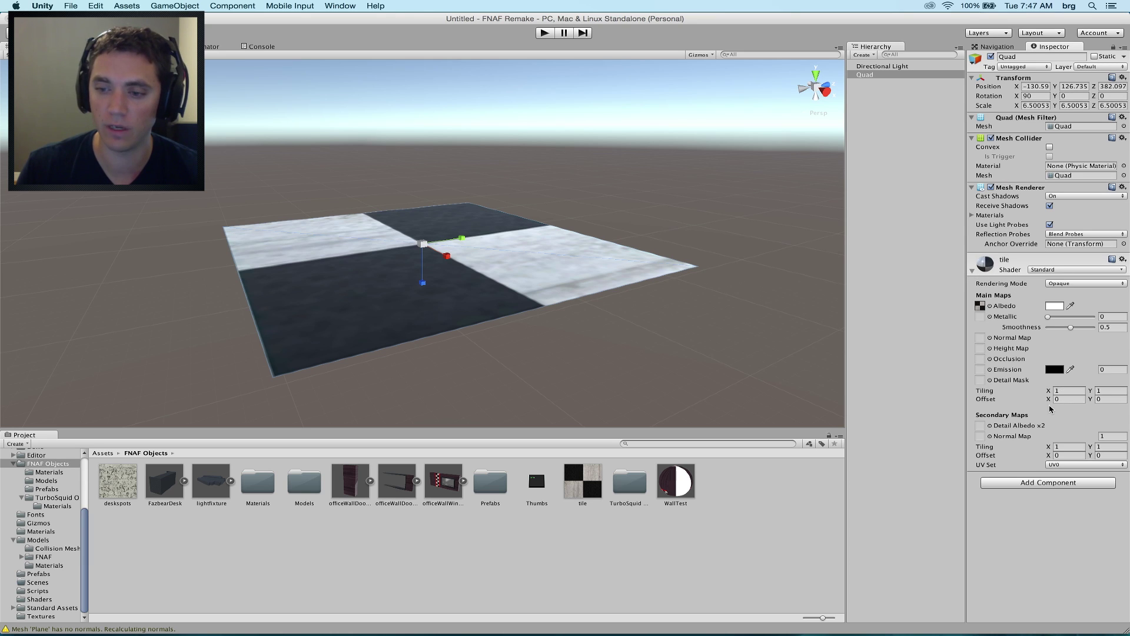
left_click(1060, 390)
type("50")
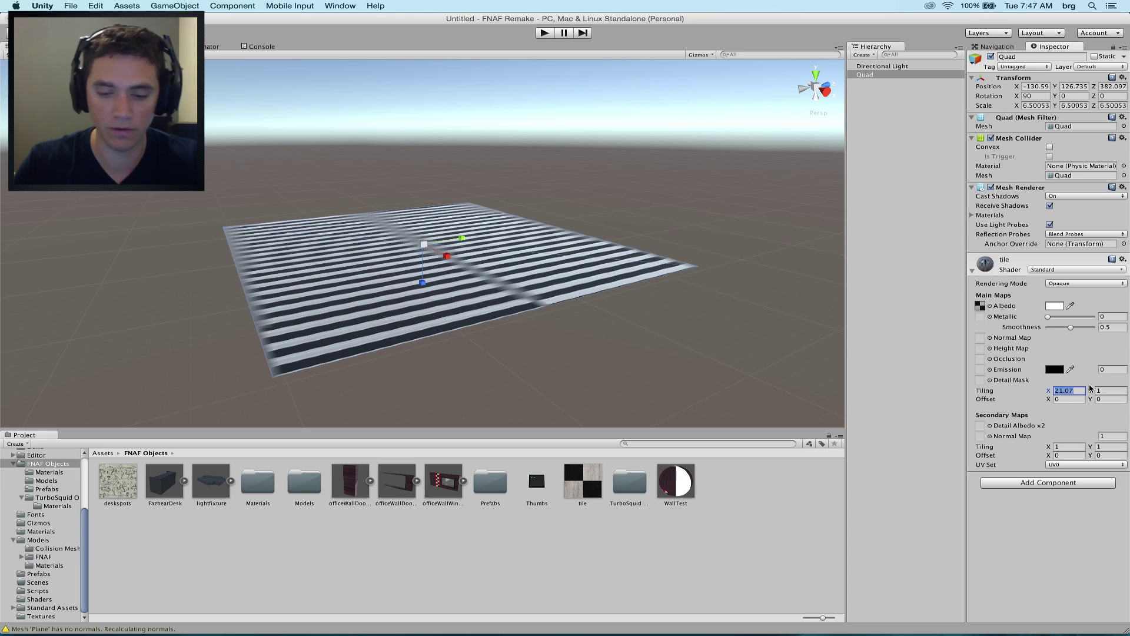
key("Tab")
type("50")
Step: Scale the tiled floor quad up uniformly to about 14.76
scroll(423, 245, "up", 5)
left_click_drag(423, 245, 431, 157)
scroll(490, 302, "down", 5)
mouse_move(490, 303)
middle_mouse_down()
mouse_move(486, 276)
mouse_move(492, 288)
middle_mouse_up()
left_click(278, 567)
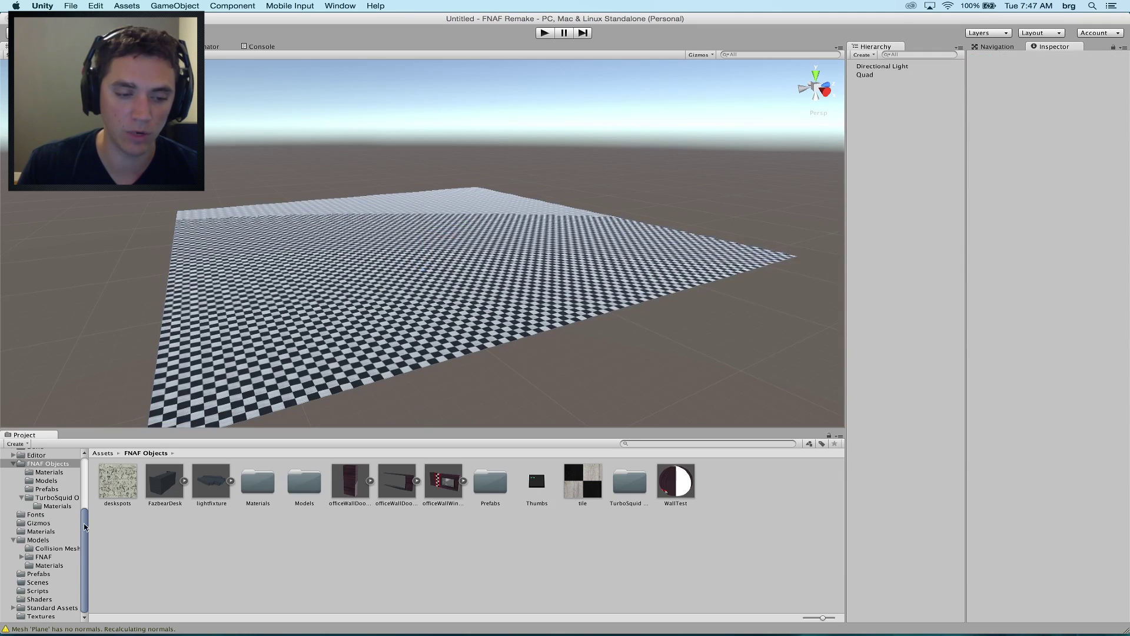
Step: Place the FazbearDesk prefab from the FNAF Objects Prefabs folder onto the tiled floor
left_click(53, 497)
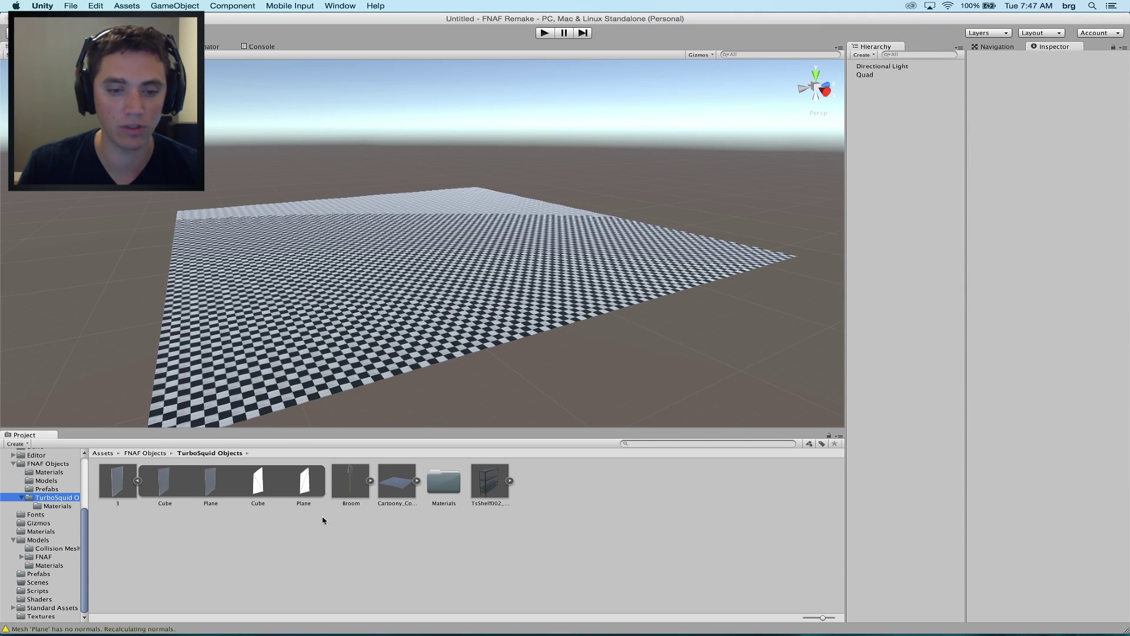
left_click(47, 489)
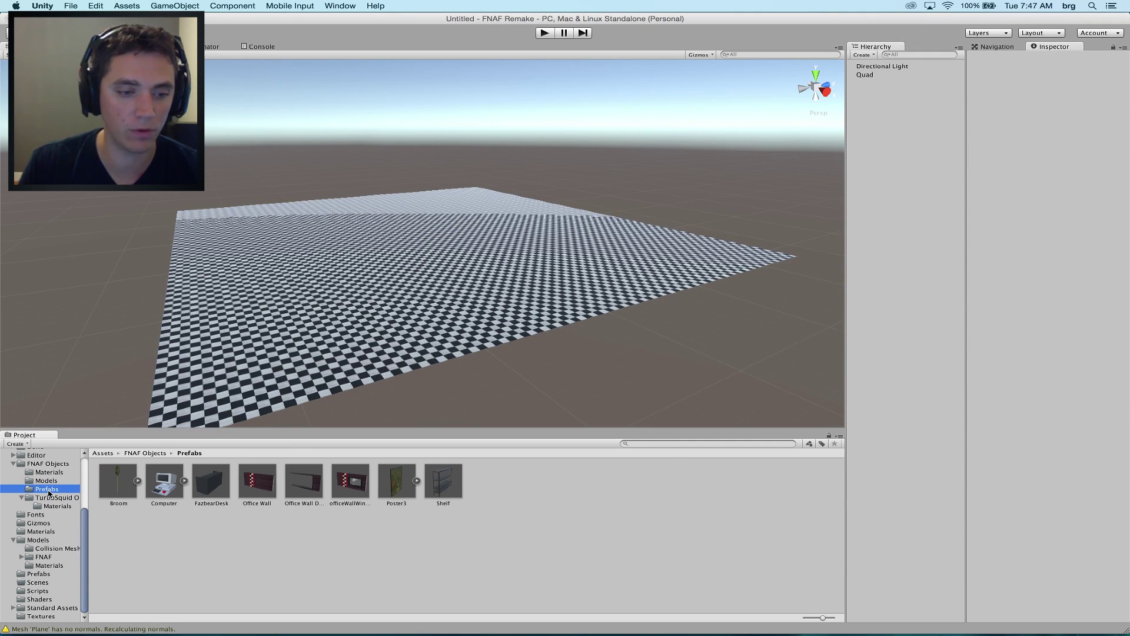
left_click(160, 538)
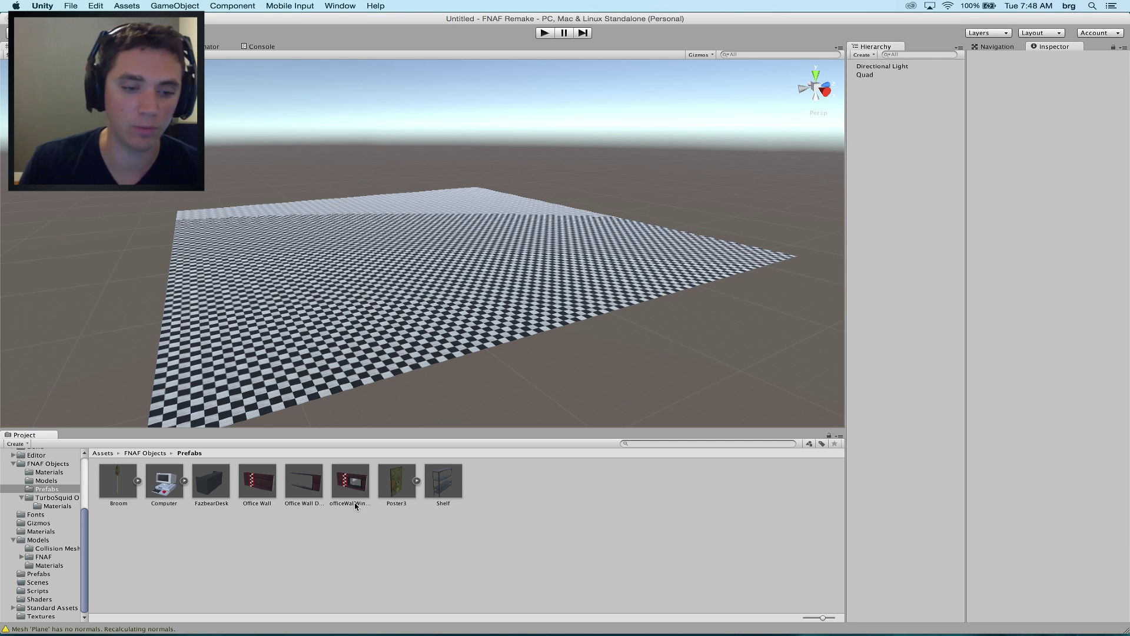
left_click_drag(220, 491, 411, 152)
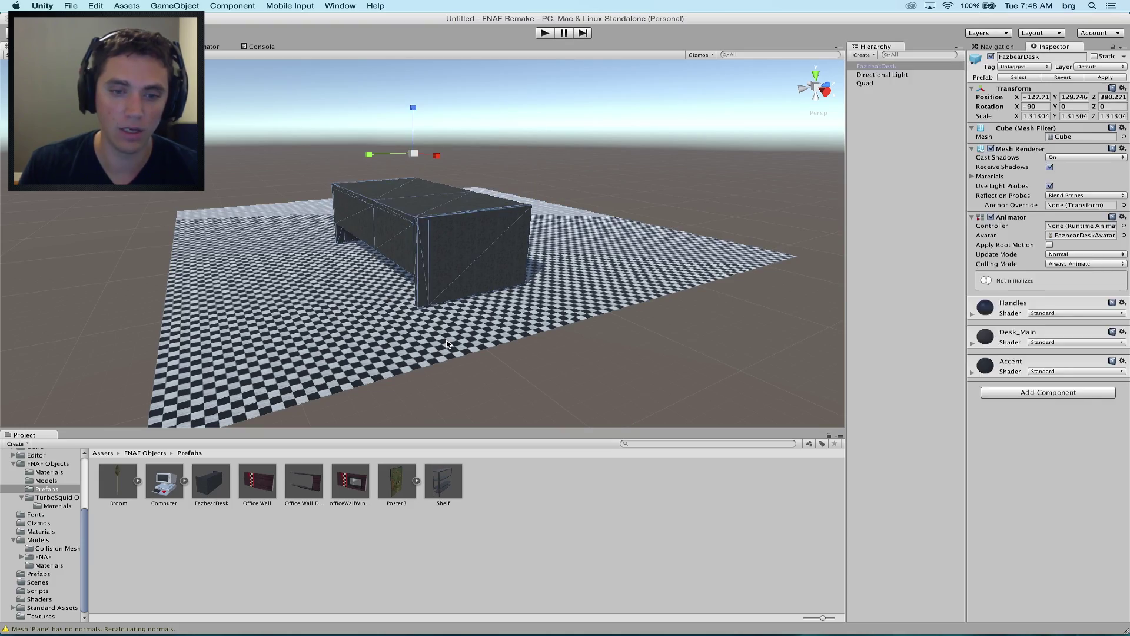
Step: Enlarge the floor quad uniformly until it extends far beyond the desk, and move the desk to about Z 423.13
left_click(446, 339)
left_click_drag(568, 318, 394, 269, "alt")
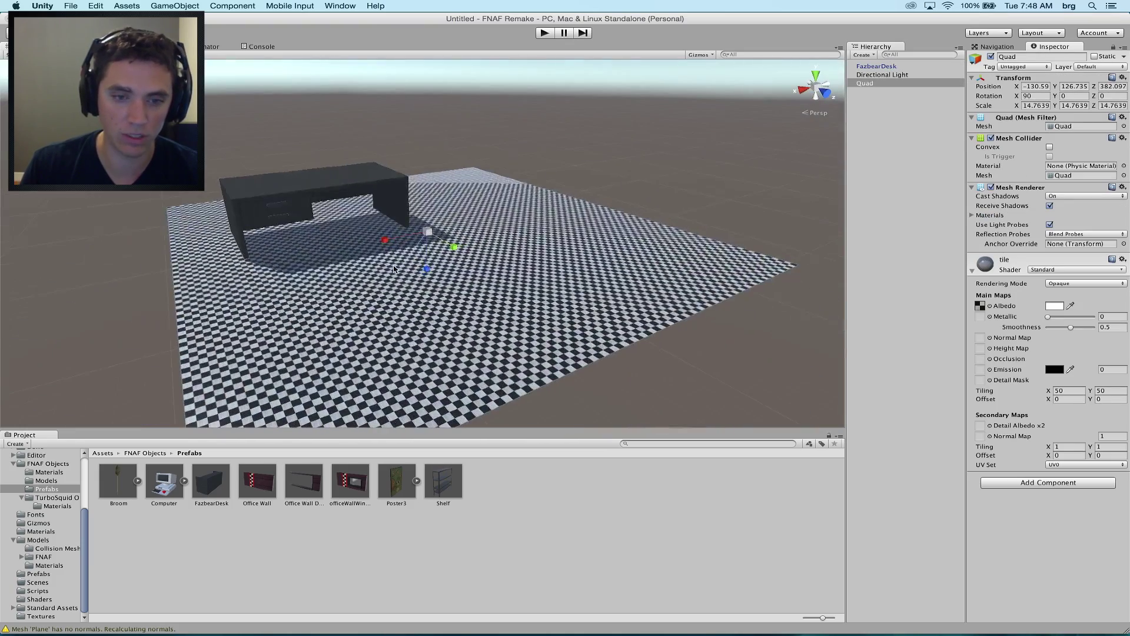
left_click_drag(429, 232, 457, 4)
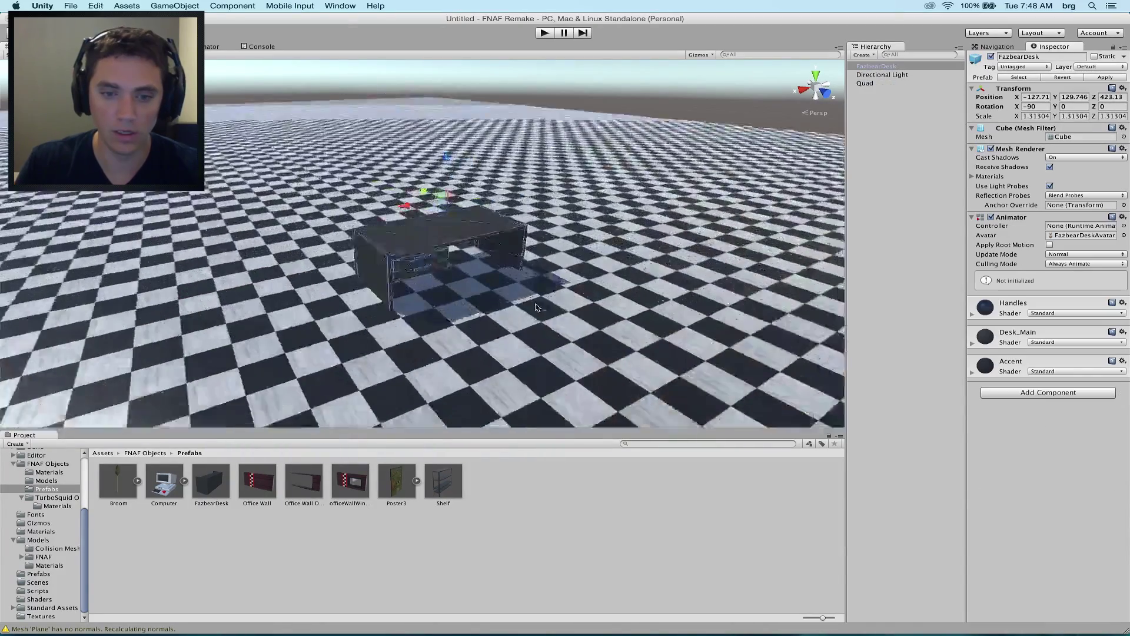
scroll(527, 315, "up", 3)
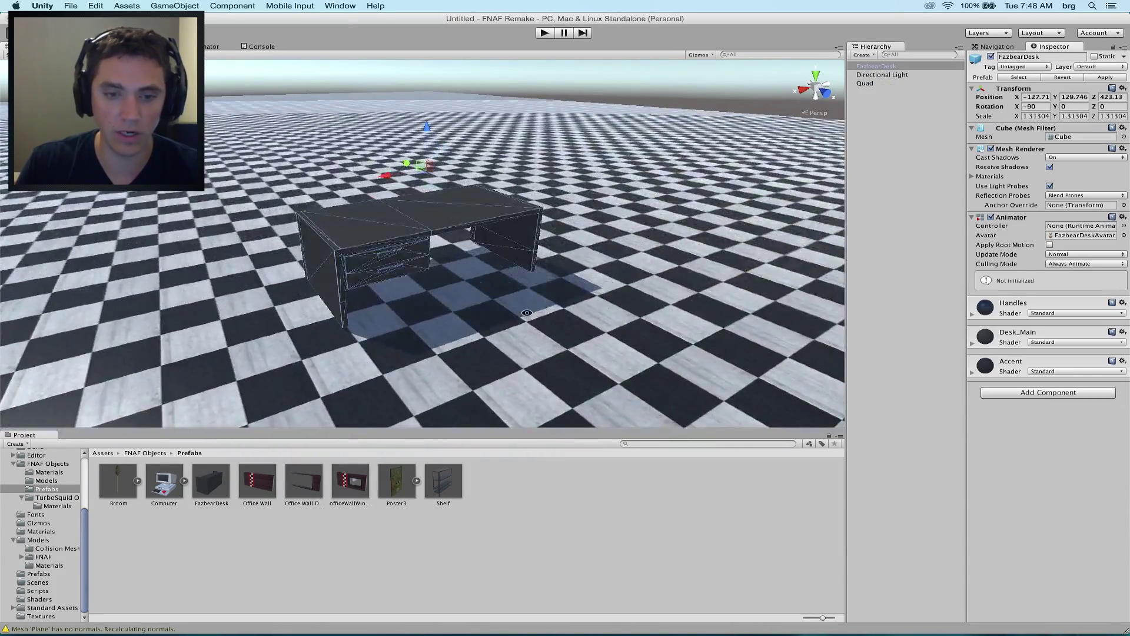
left_click_drag(527, 315, 389, 283, "alt")
Step: Place an Office Wall prefab in the scene next to the desk
left_click(287, 507)
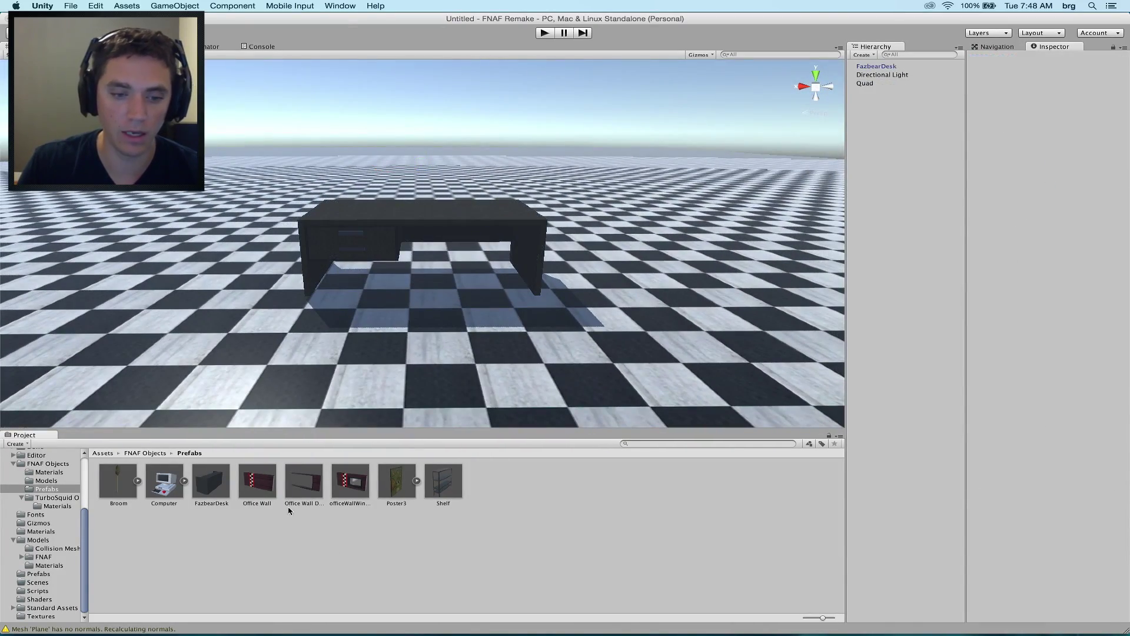
left_click(255, 487)
left_click_drag(352, 486, 263, 122)
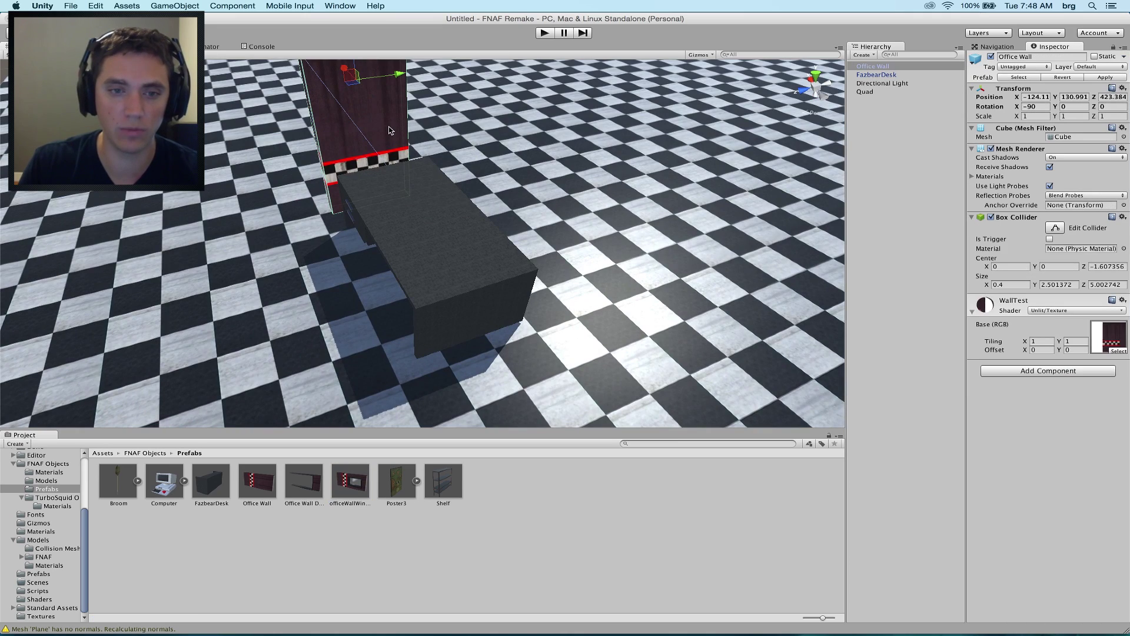
Step: Rotate the office wall to 90 degrees around Y and slide it behind the desk to about X -125.48, Z 421.48
key("e")
middle_click_drag(365, 117, 363, 231)
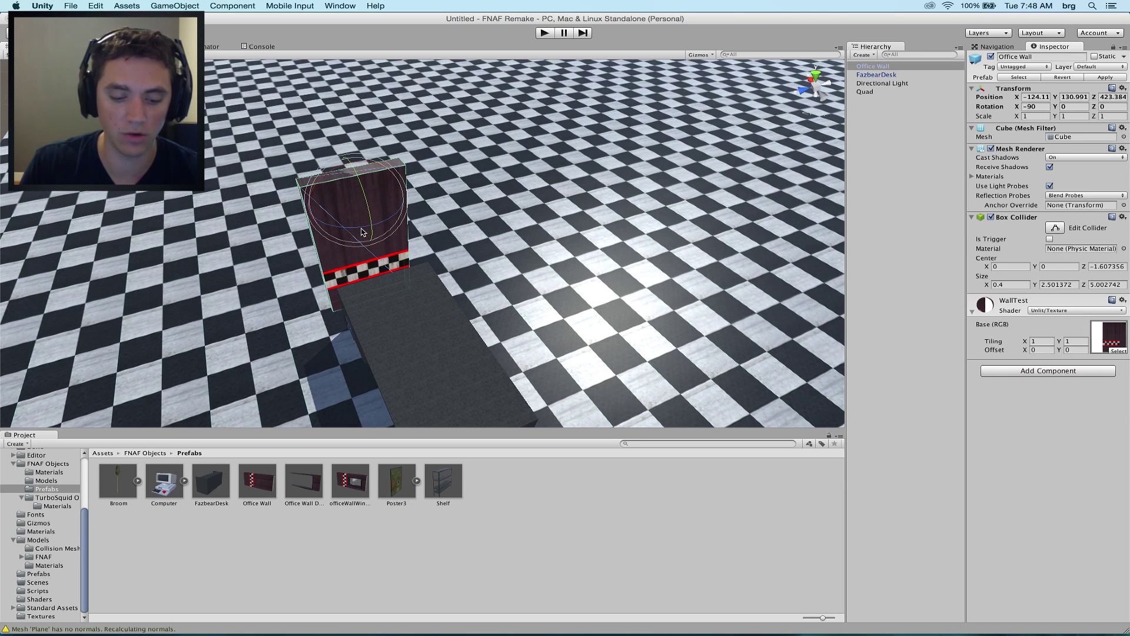
left_click_drag(362, 231, 193, 254)
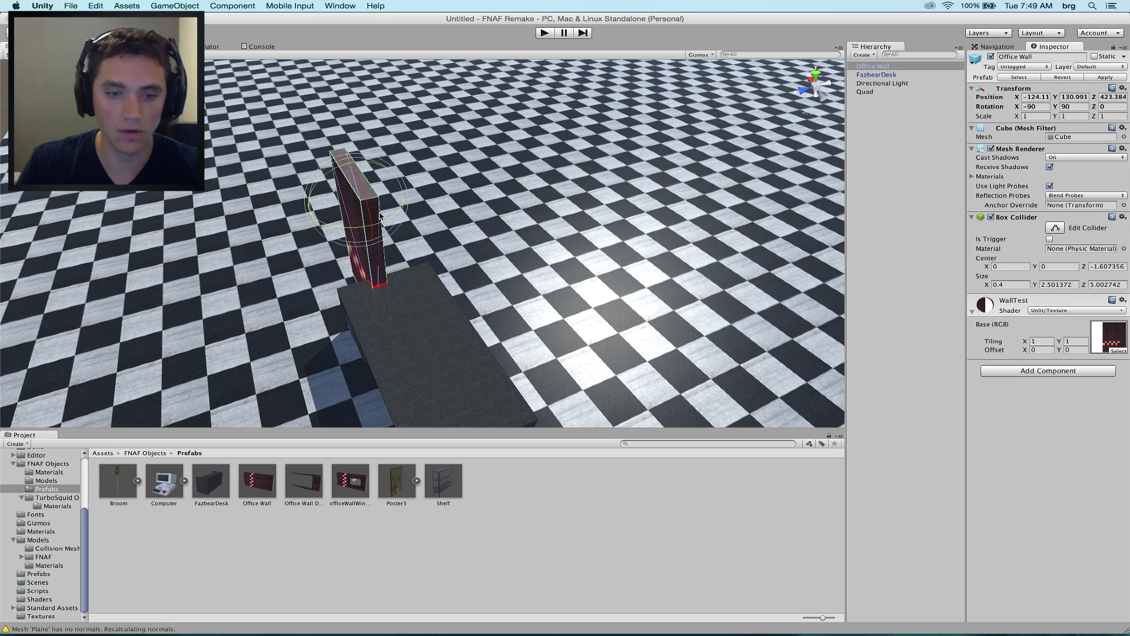
key("w")
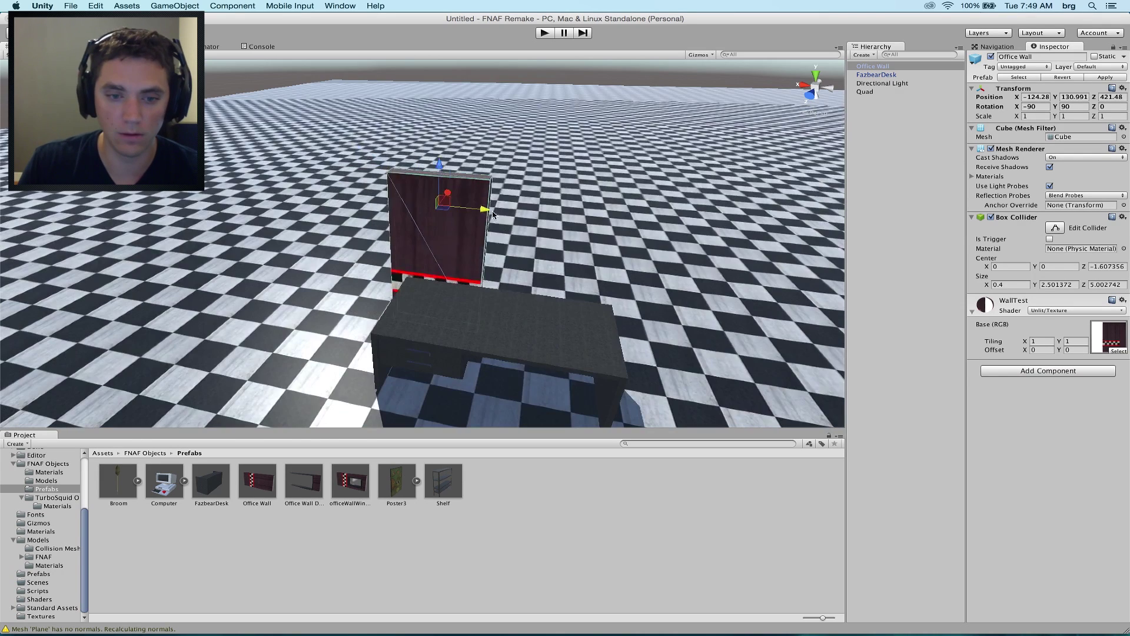
left_click_drag(465, 216, 477, 217)
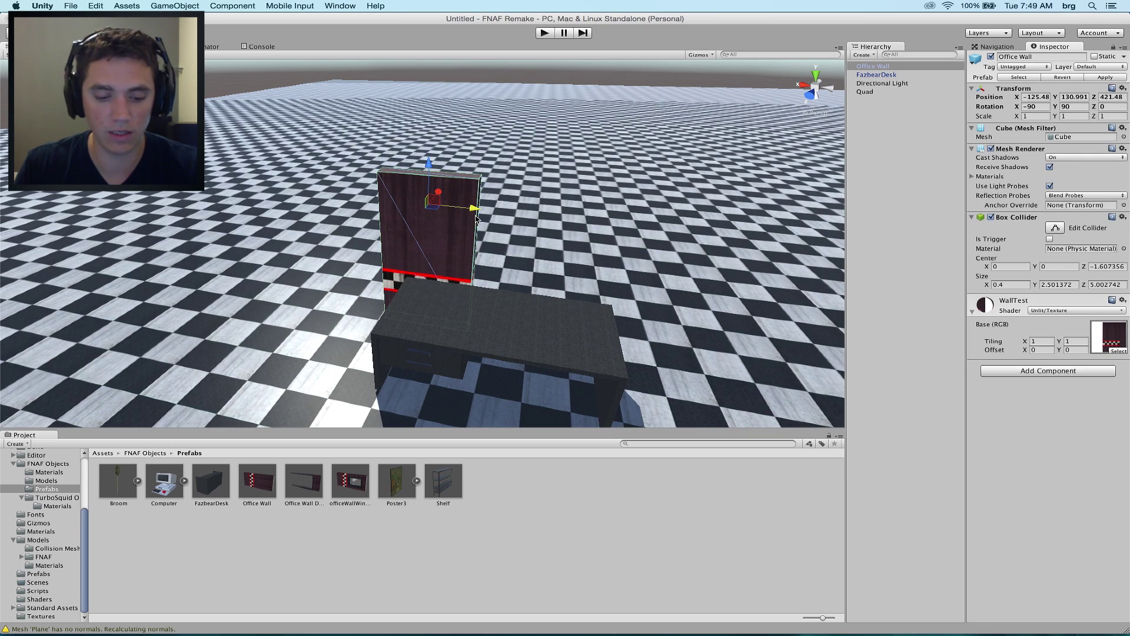
Step: Duplicate the office wall twice and vertex-snap the copies edge to edge behind the desk at X -127.98 and X -130.48
key("super+d")
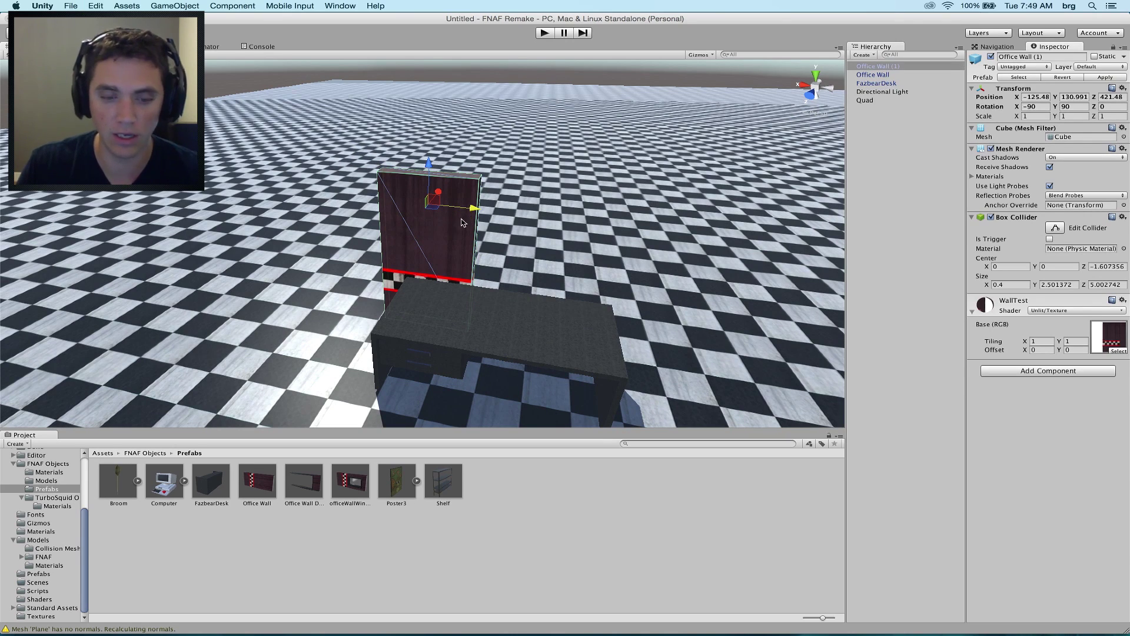
key("v")
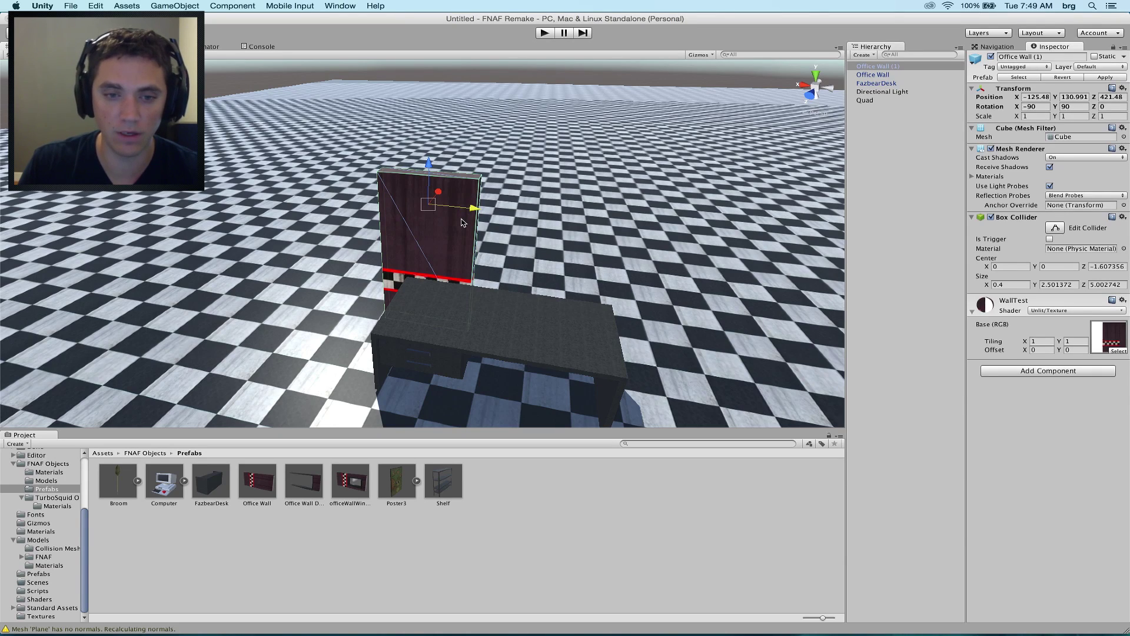
key("v")
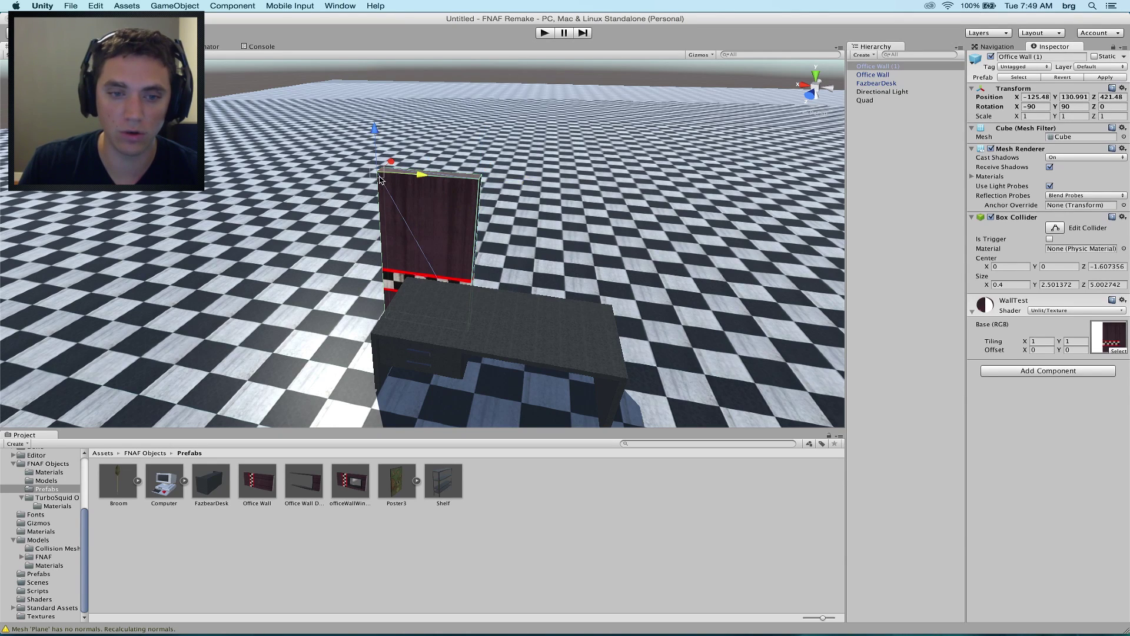
left_click_drag(381, 176, 471, 192)
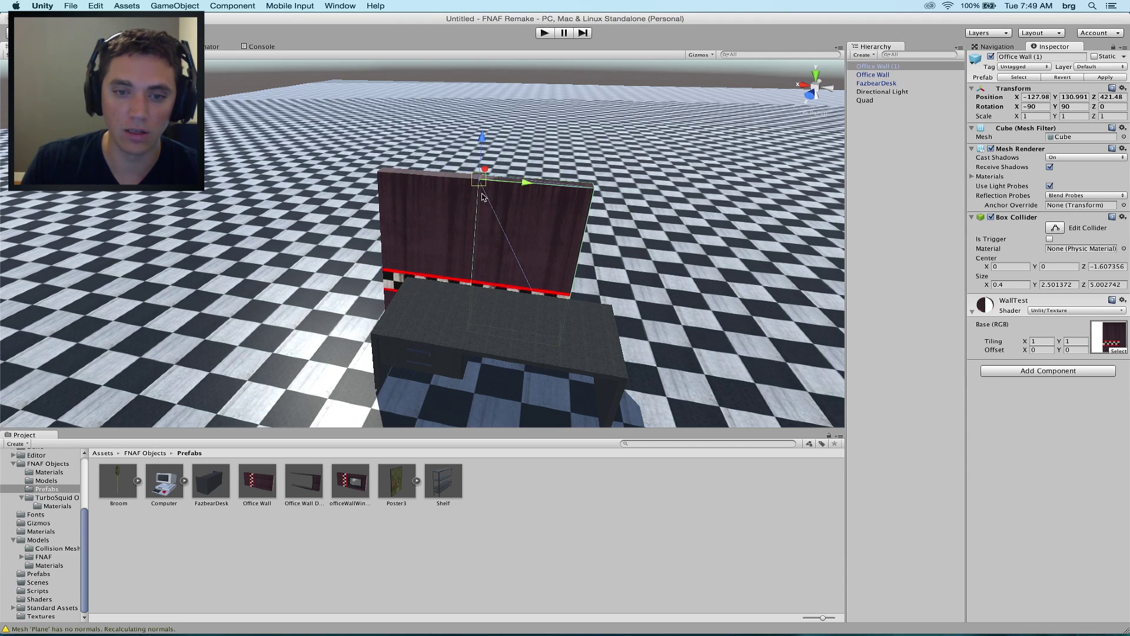
key("v")
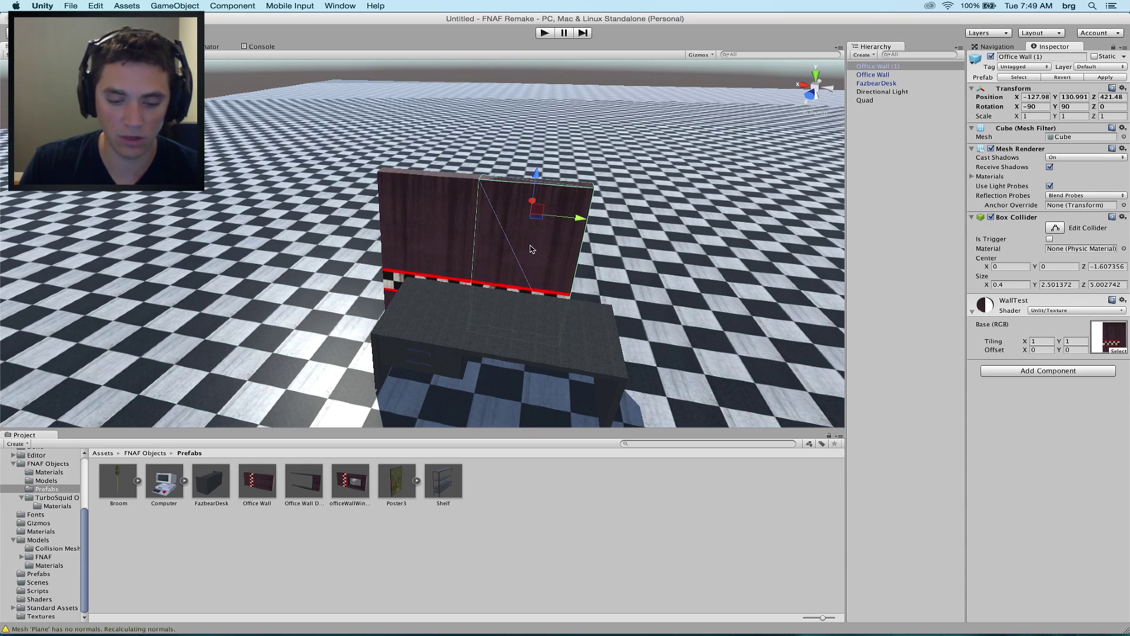
key("super+d")
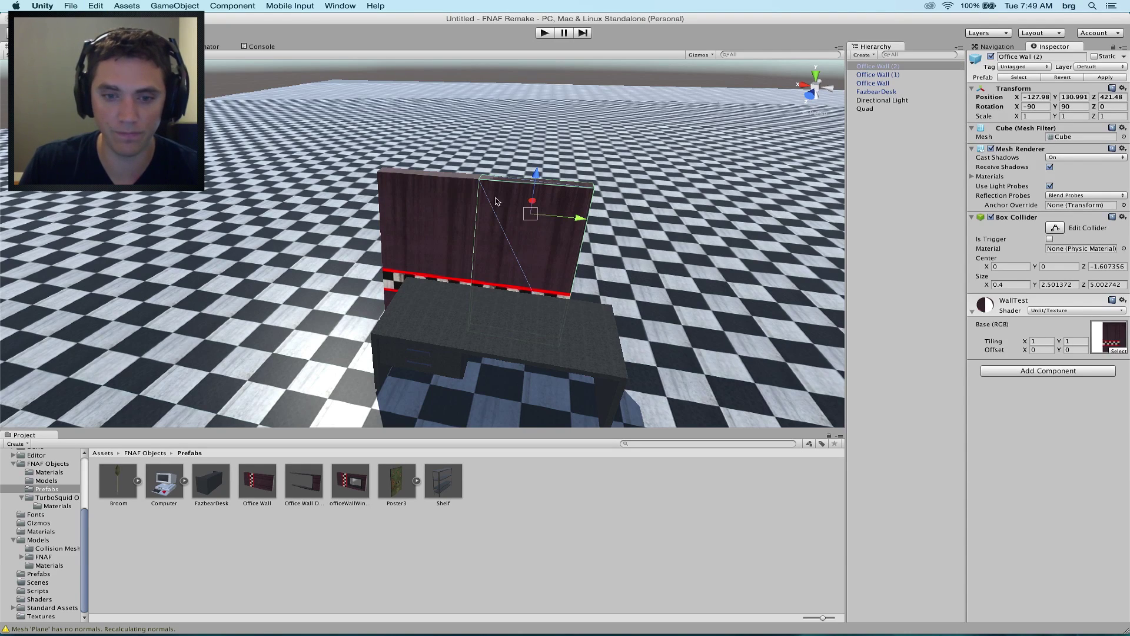
left_click_drag(478, 176, 598, 199)
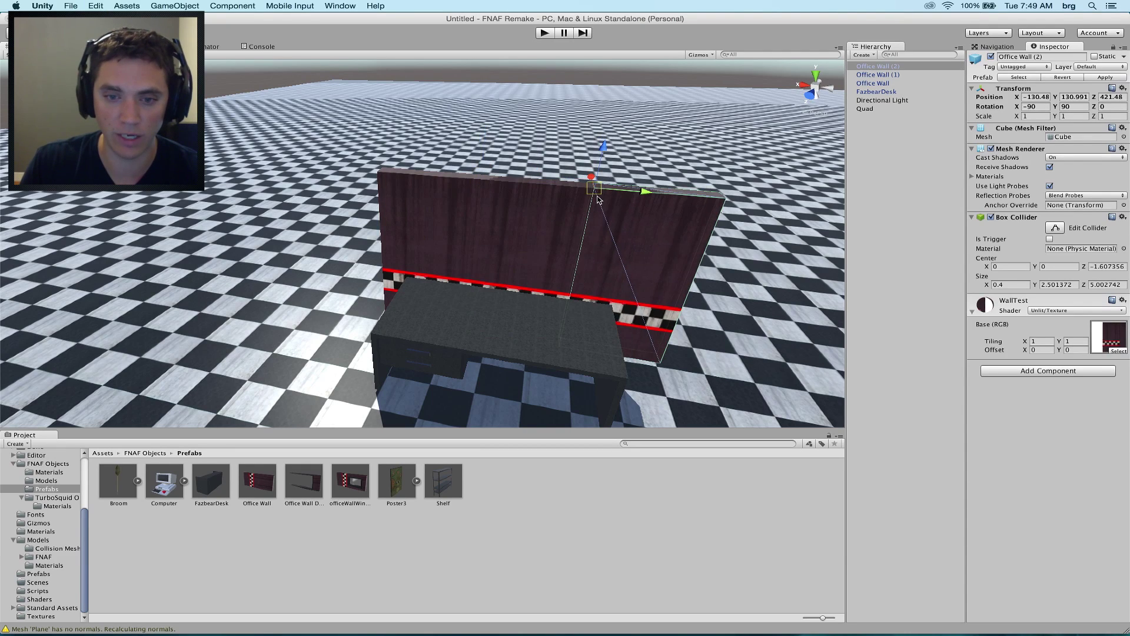
Step: Nudge the desk to about X -127.93, Z 423.12 in front of the three-piece back wall
left_click(560, 344)
middle_click_drag(662, 358, 695, 313)
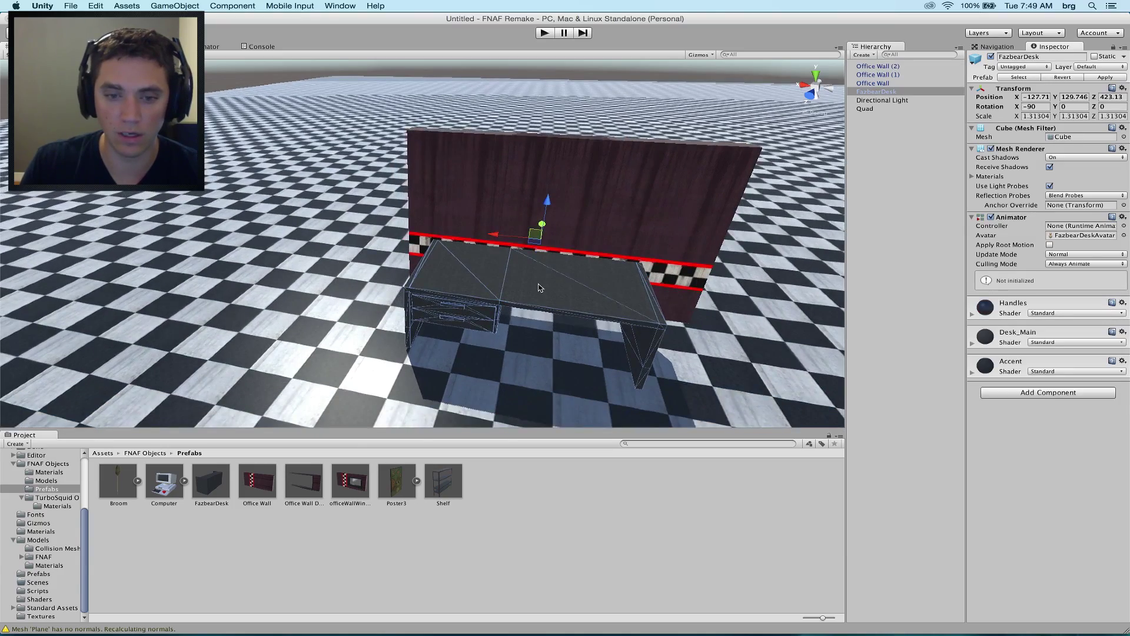
left_click_drag(614, 297, 527, 258, "alt")
Step: Switch to Safari and Preview to examine the Office wiki page and the OfficeClean reference image for the room's layout
left_click(421, 614)
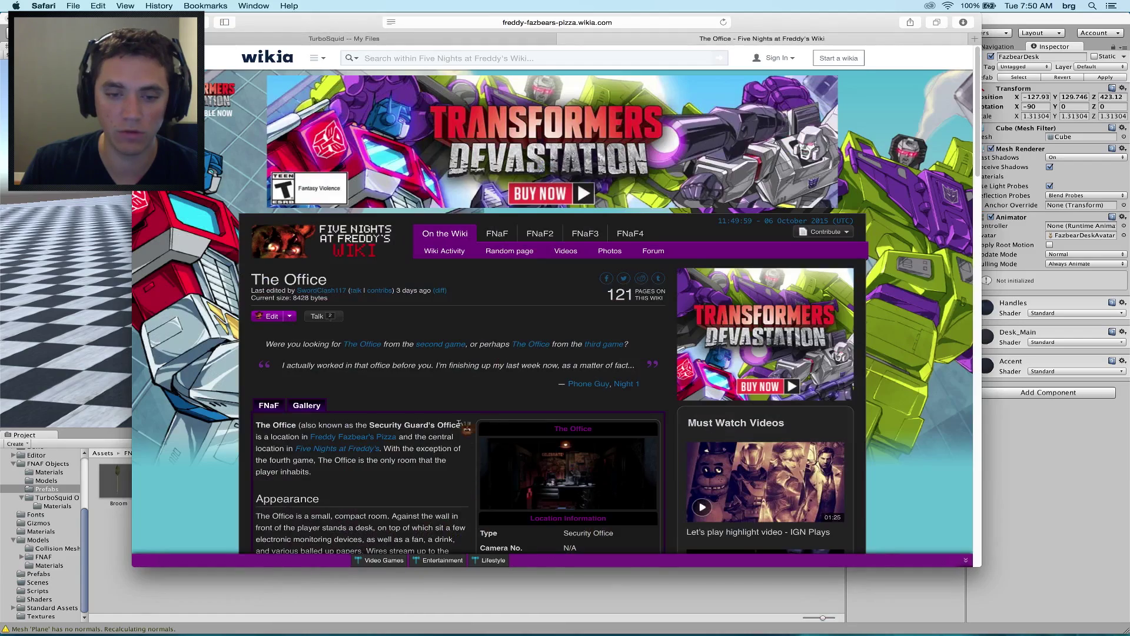
scroll(471, 422, "down", 5)
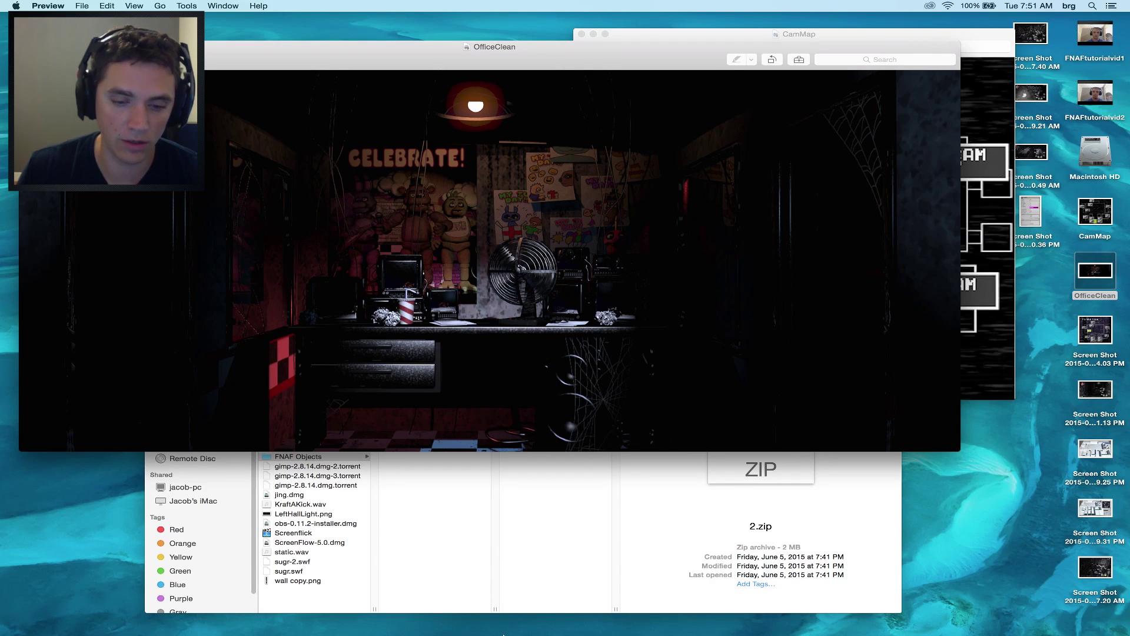
mouse_move(504, 635)
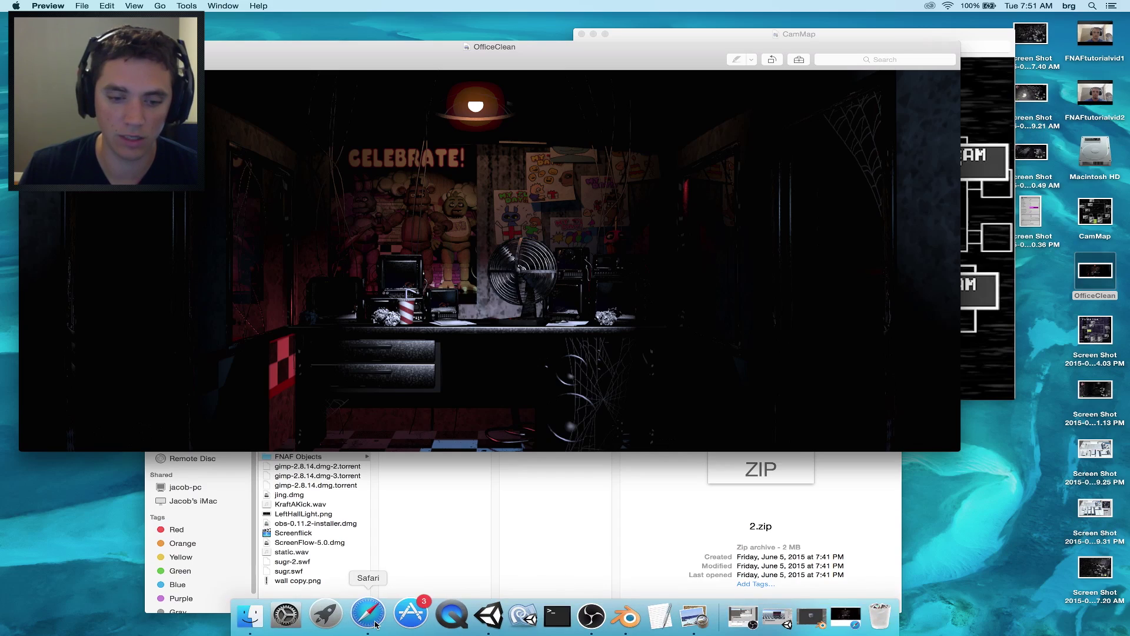
left_click(369, 615)
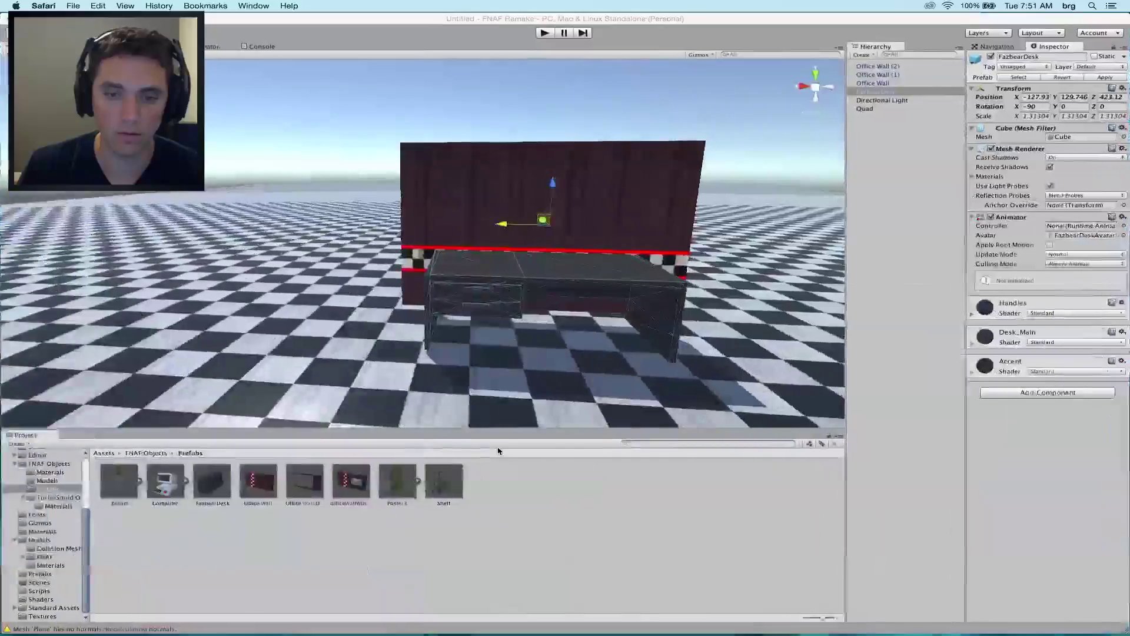
Step: Back in Unity, duplicate the back wall's end piece, rotate the copy to Y 0 and snap it into the corner at X -124.03, Z 422.93
left_click(533, 282)
middle_click_drag(599, 264, 473, 289)
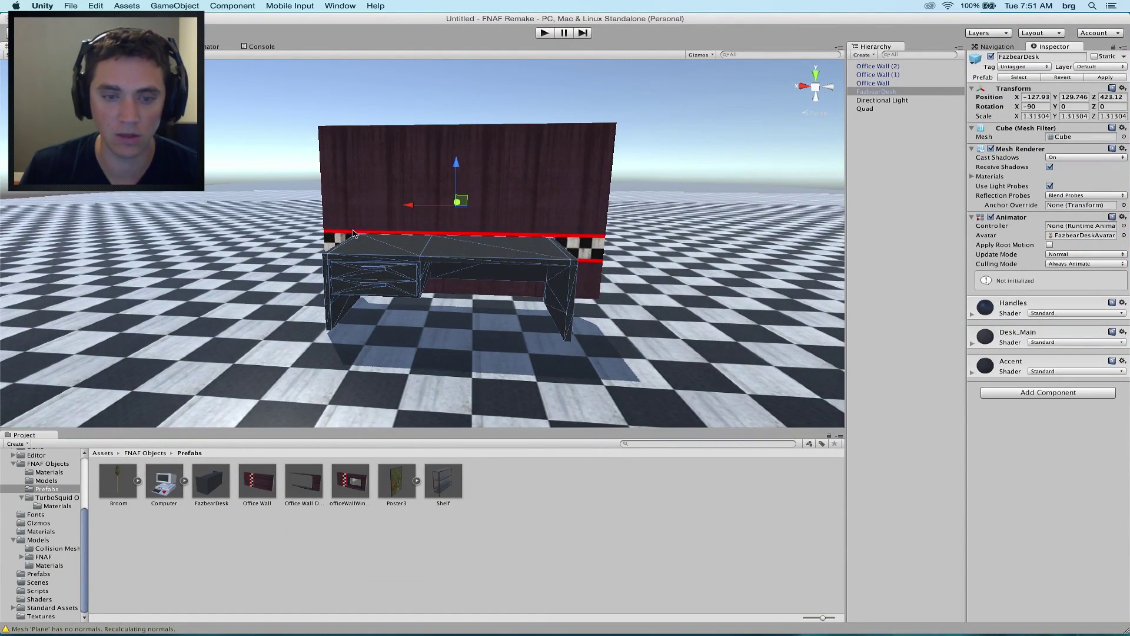
left_click_drag(407, 306, 448, 317, "alt")
left_click(324, 207)
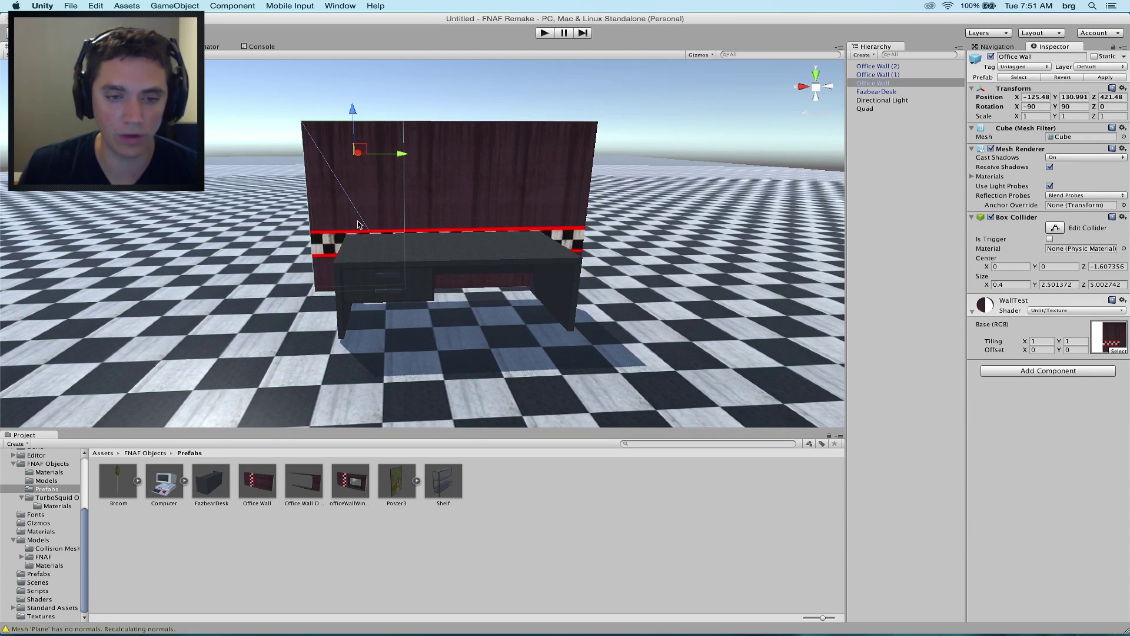
key("super+d")
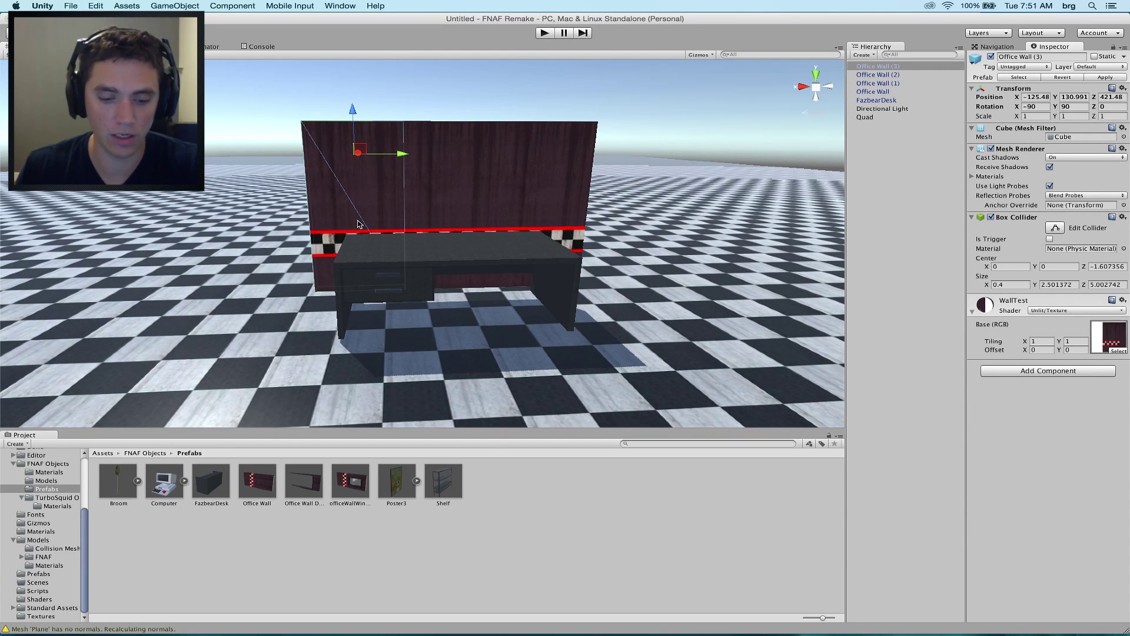
key("e")
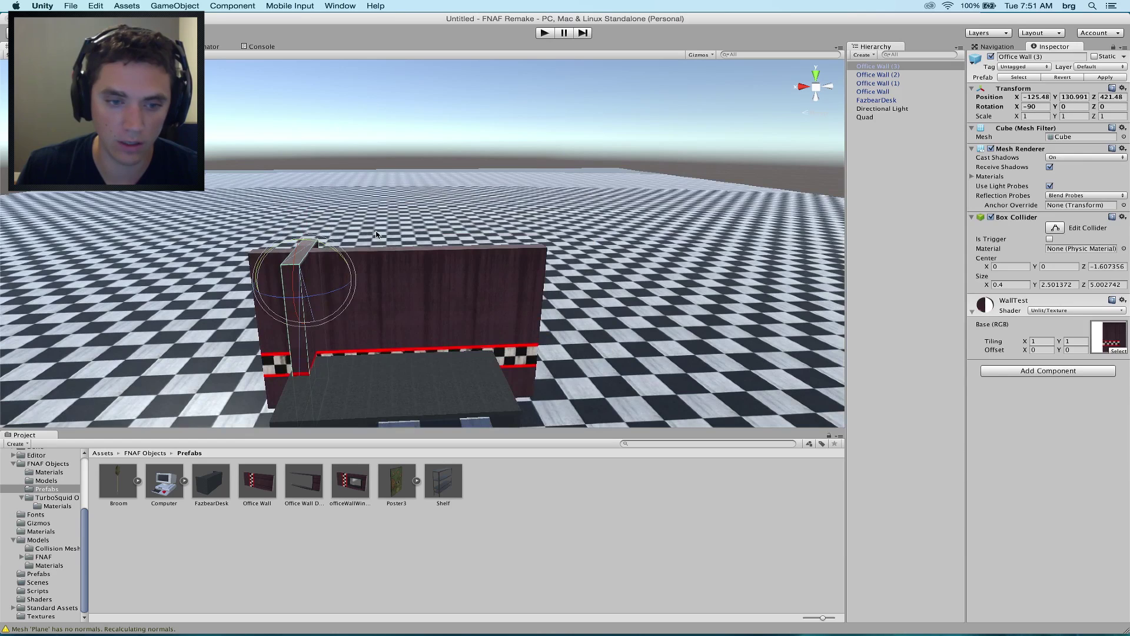
key("w")
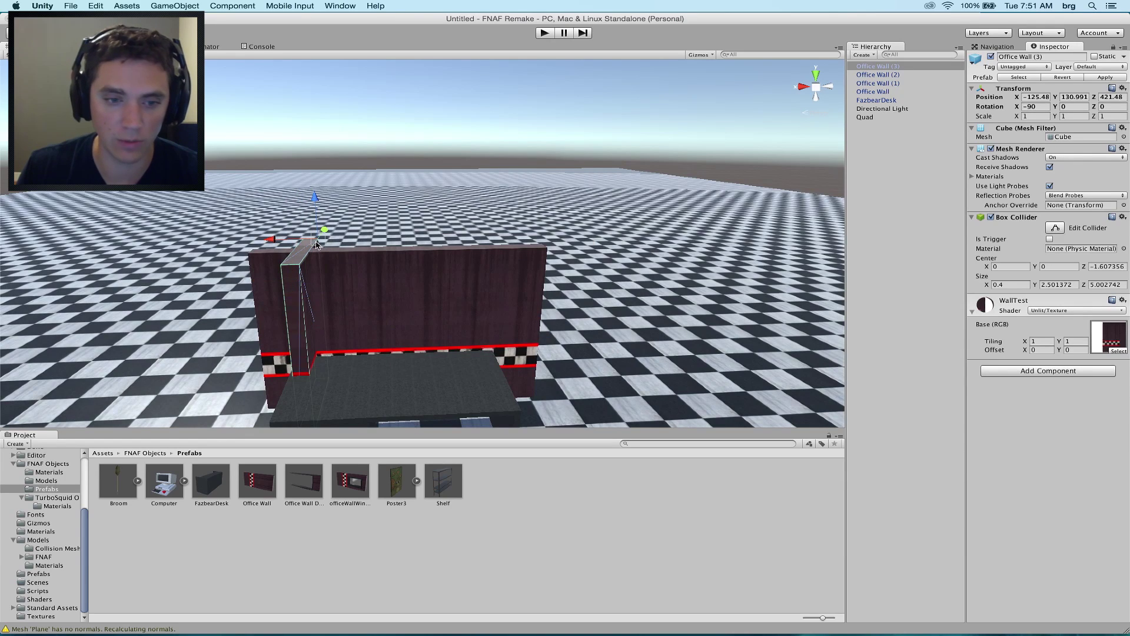
left_click_drag(317, 245, 257, 272)
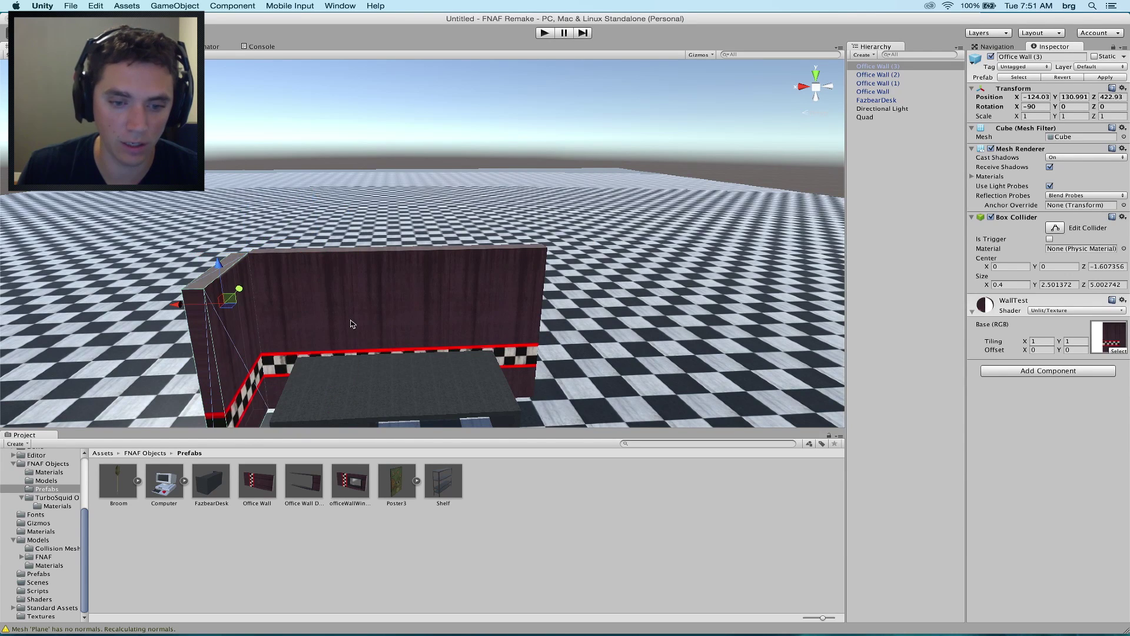
Step: Add the officeWallWindowNEW prefab flush against the side wall at X -124.03, Z 425.45
middle_click_drag(351, 320, 373, 253)
left_click_drag(335, 316, 286, 404, "alt")
left_click_drag(346, 481, 139, 288)
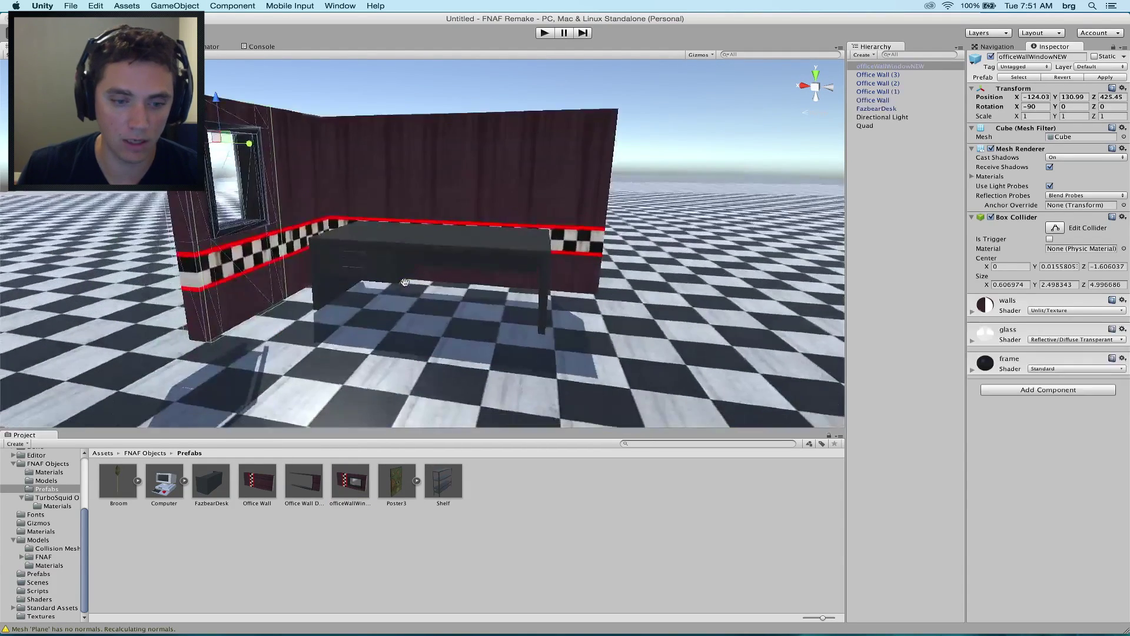
Step: Add the Office Wall Doorway prefab next to the window wall at X -124.03, Z 427.93
scroll(357, 412, "down", 3)
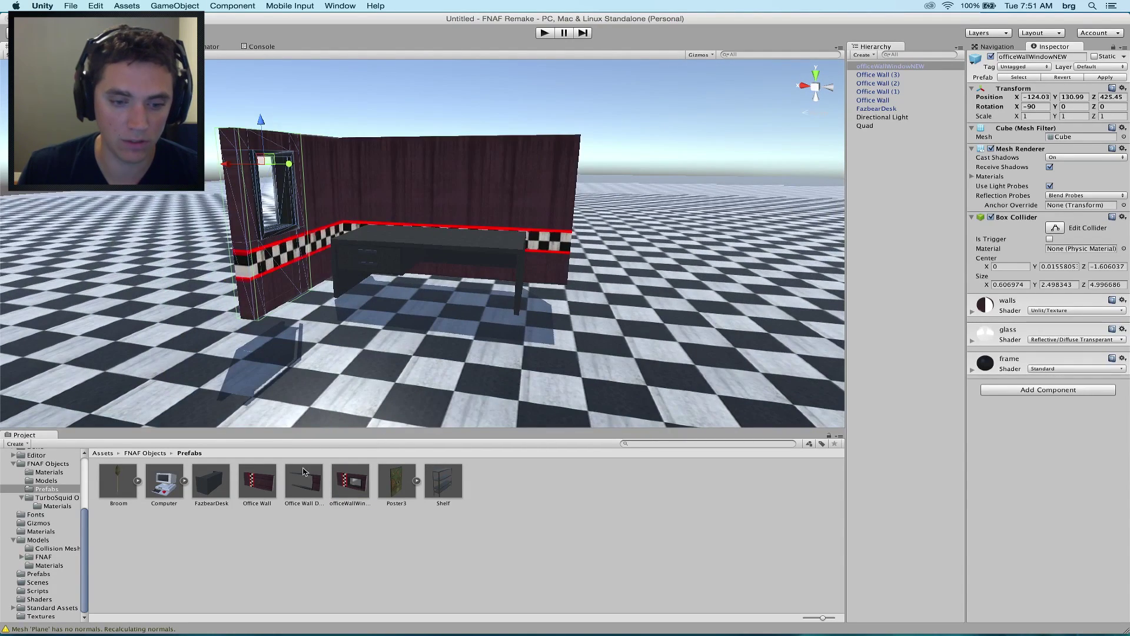
left_click_drag(304, 481, 171, 171)
mouse_move(222, 271)
left_mouse_down()
mouse_move(237, 287)
mouse_move(237, 273)
left_mouse_up()
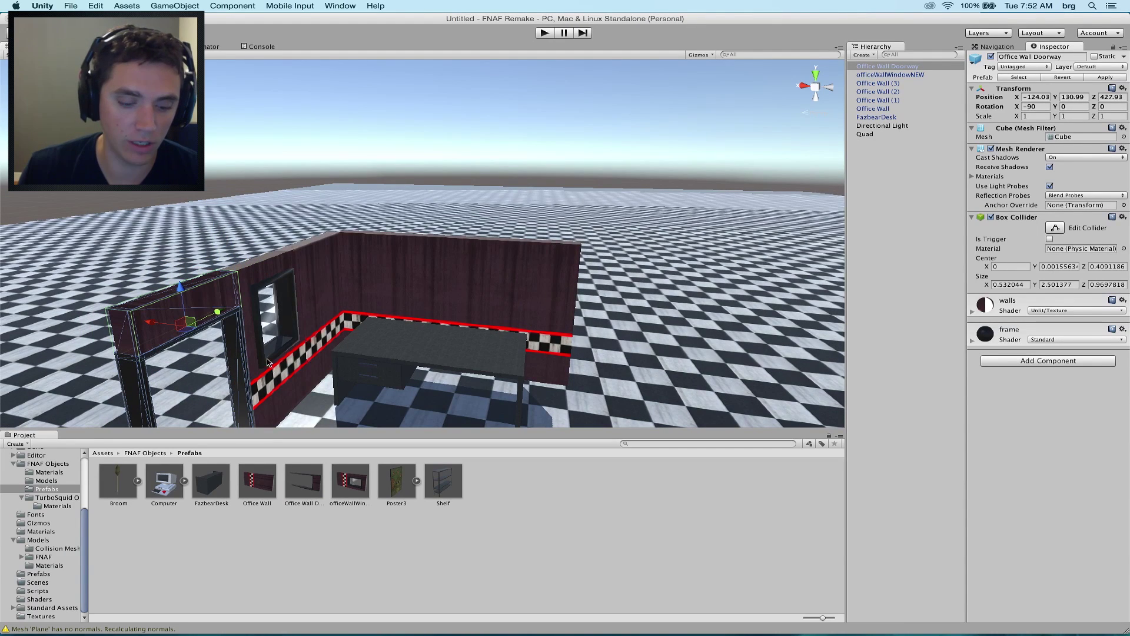
middle_click_drag(276, 351, 286, 248)
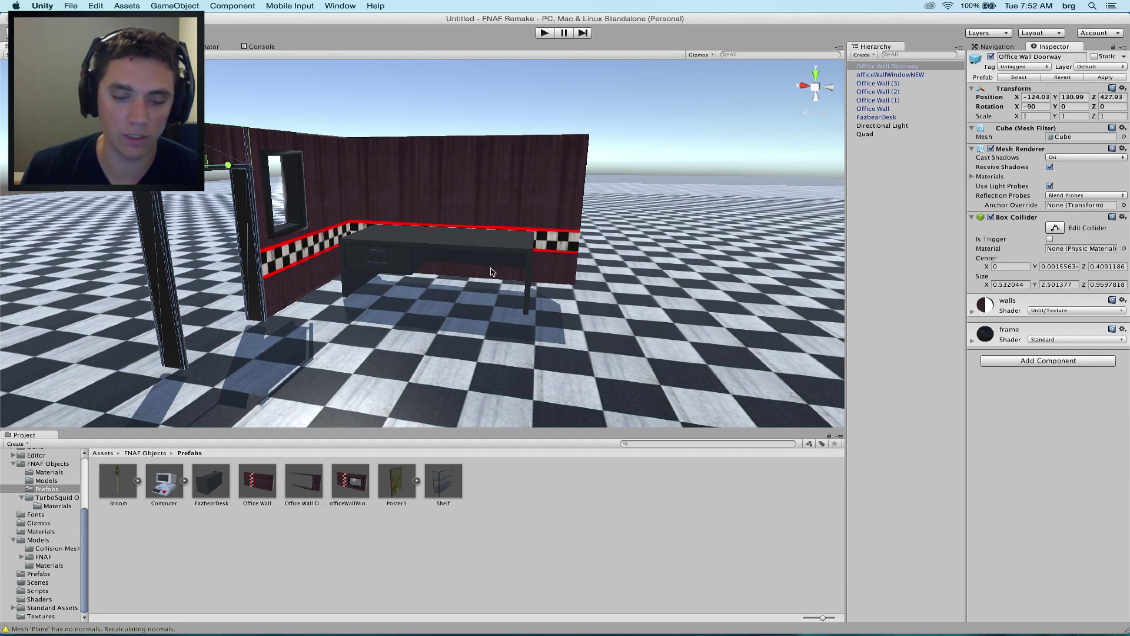
Step: Duplicate the plain side wall by the corner and move the copy along Z to join the far side of the doorway
scroll(640, 296, "down", 3)
left_click(338, 225)
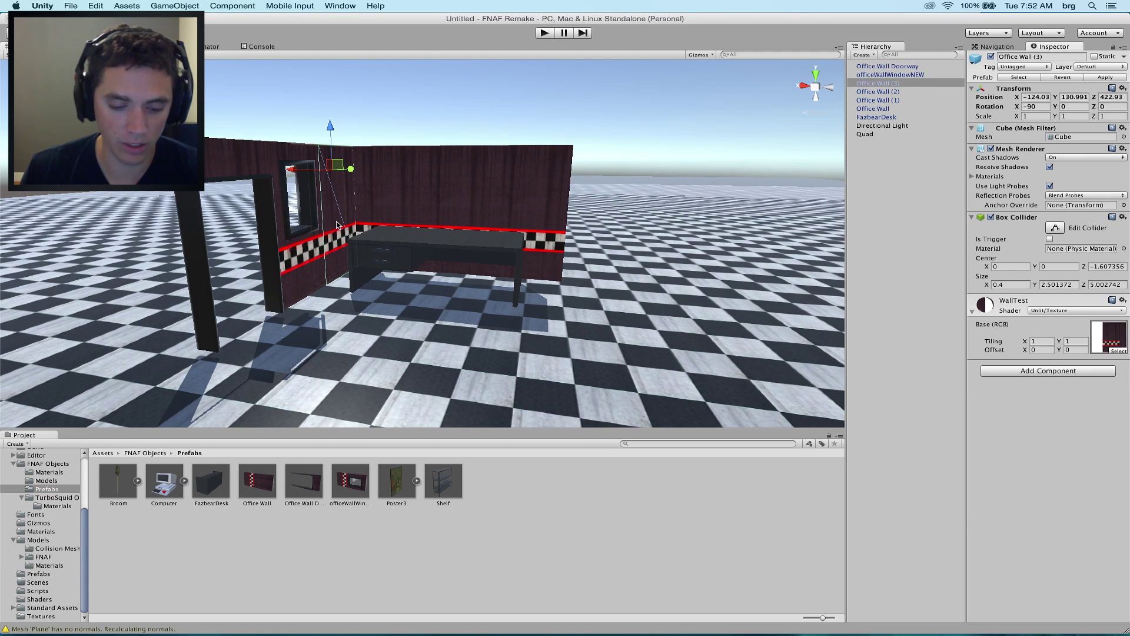
key("super+d")
left_click_drag(352, 171, 35, 187)
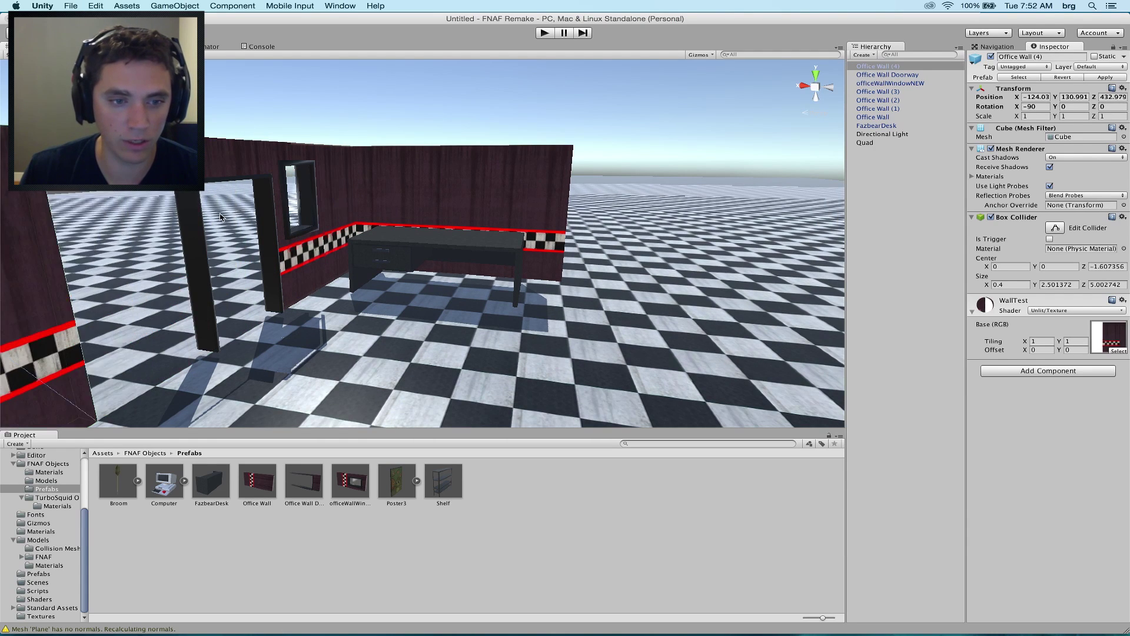
Step: Duplicate the side's two plain walls, window wall and doorway together, and move the copies across the desk to X -132.01
left_click(337, 203)
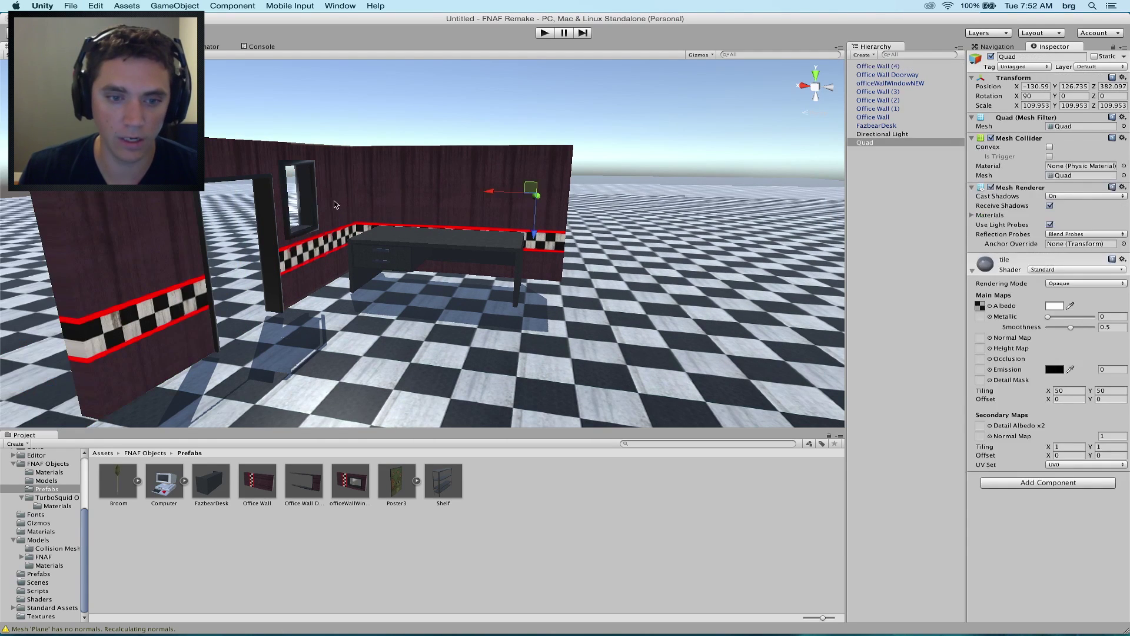
left_click(339, 204)
left_click(289, 263, "shift")
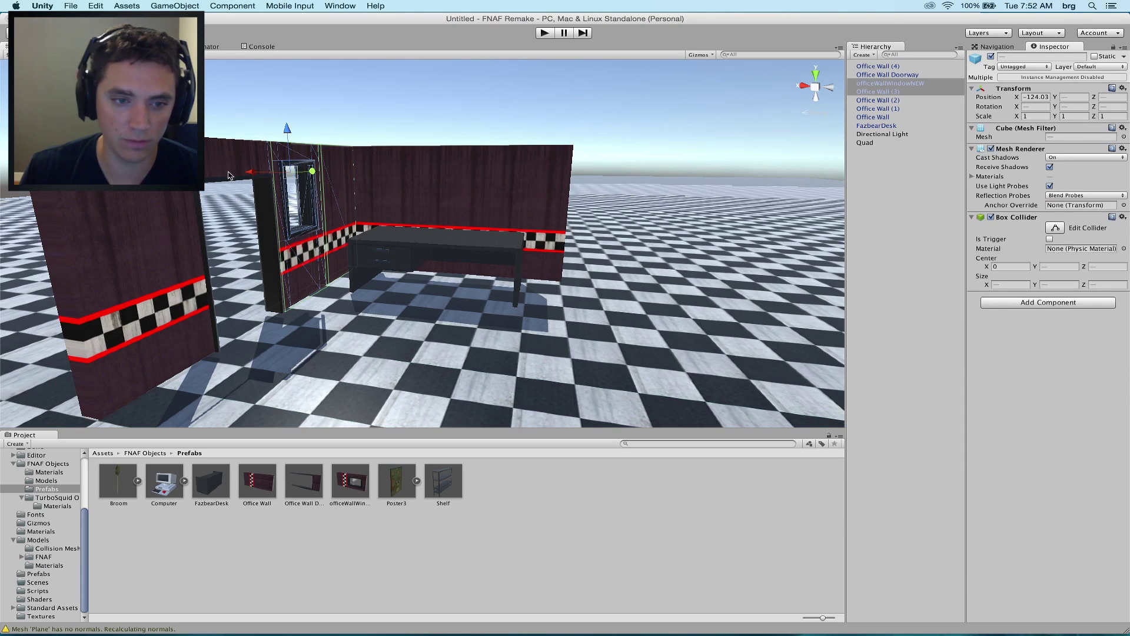
left_click(231, 175, "shift")
left_click(110, 217, "shift")
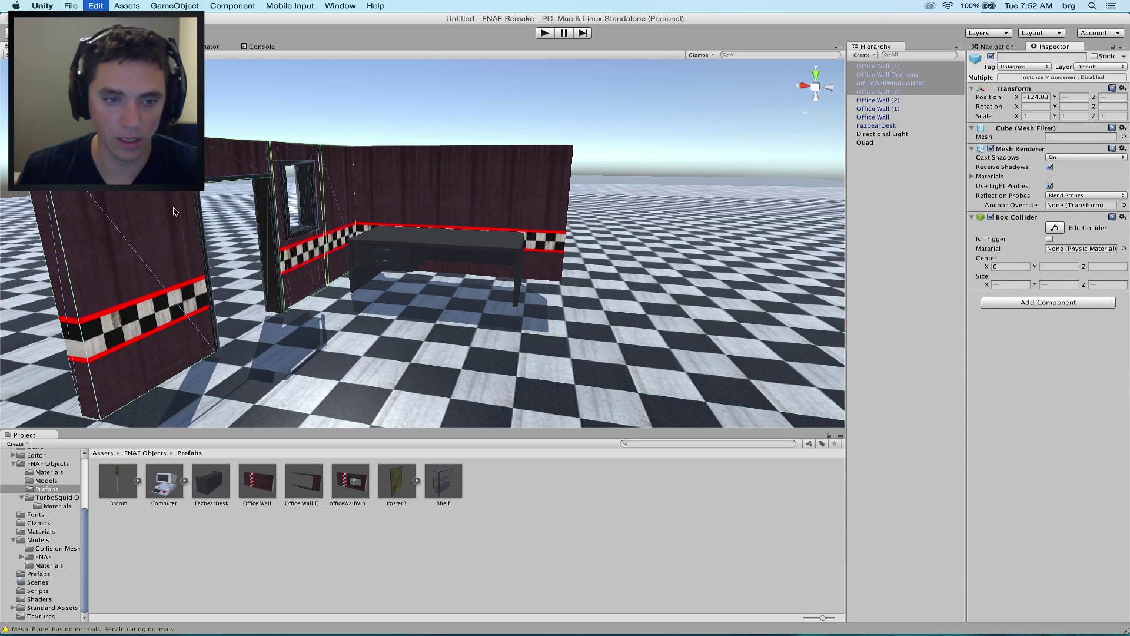
key("super+d")
scroll(405, 343, "down", 2)
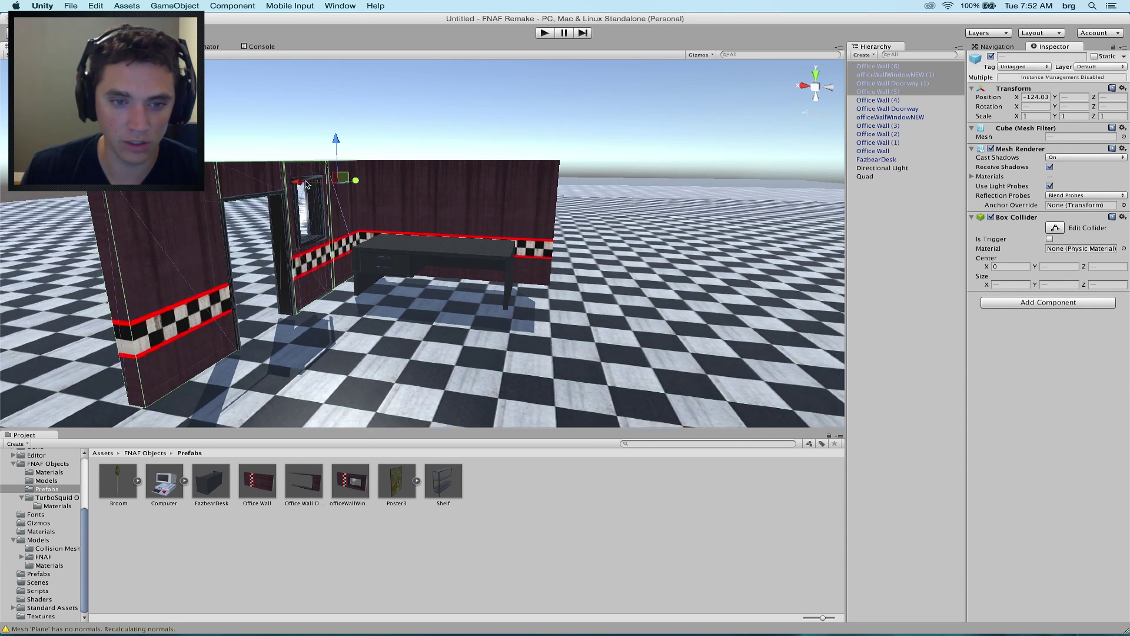
left_click_drag(308, 185, 500, 221)
scroll(388, 272, "up", 5)
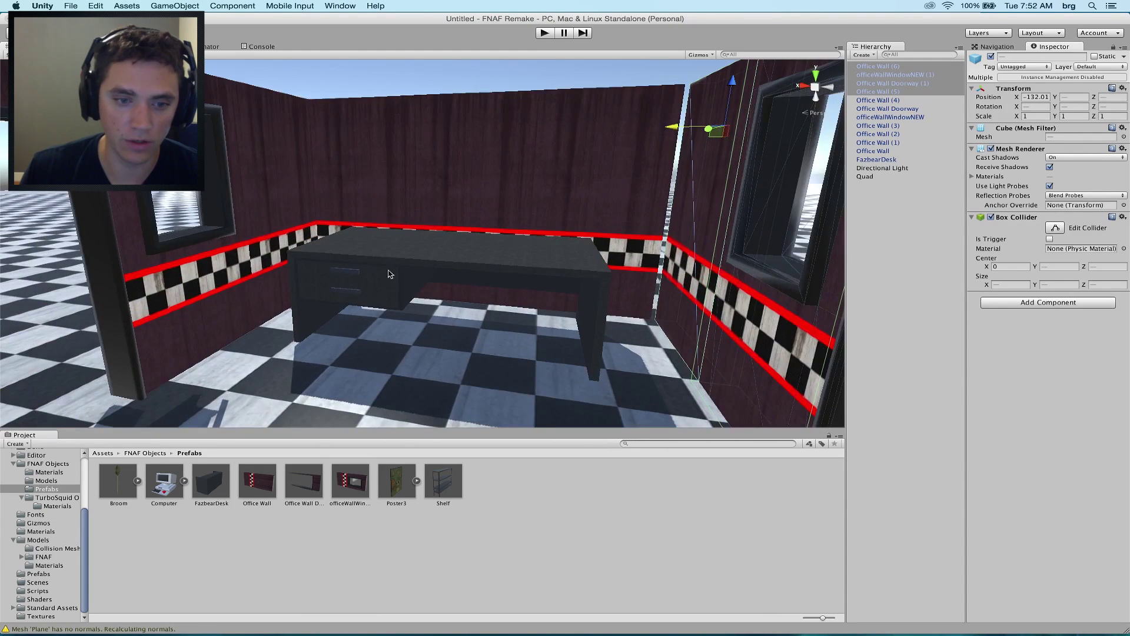
Step: Rotate the copied side walls 180 degrees around the vertical axis and align them with the back wall's end at X -131.93
middle_click_drag(332, 247, 363, 287)
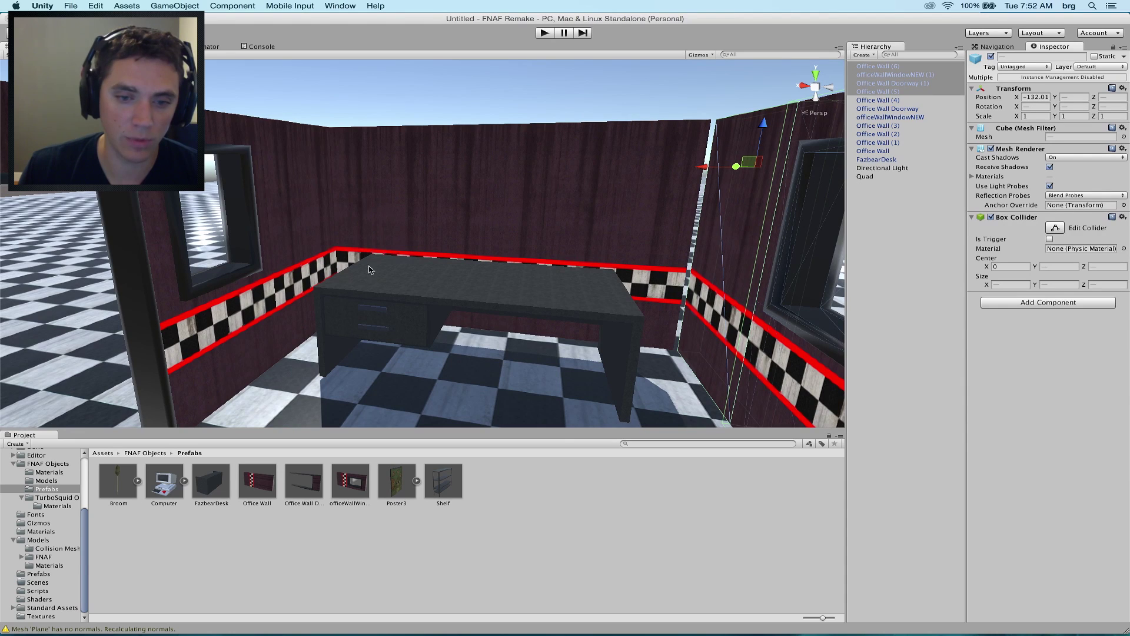
left_click_drag(668, 309, 695, 307, "alt")
scroll(693, 292, "down", 3)
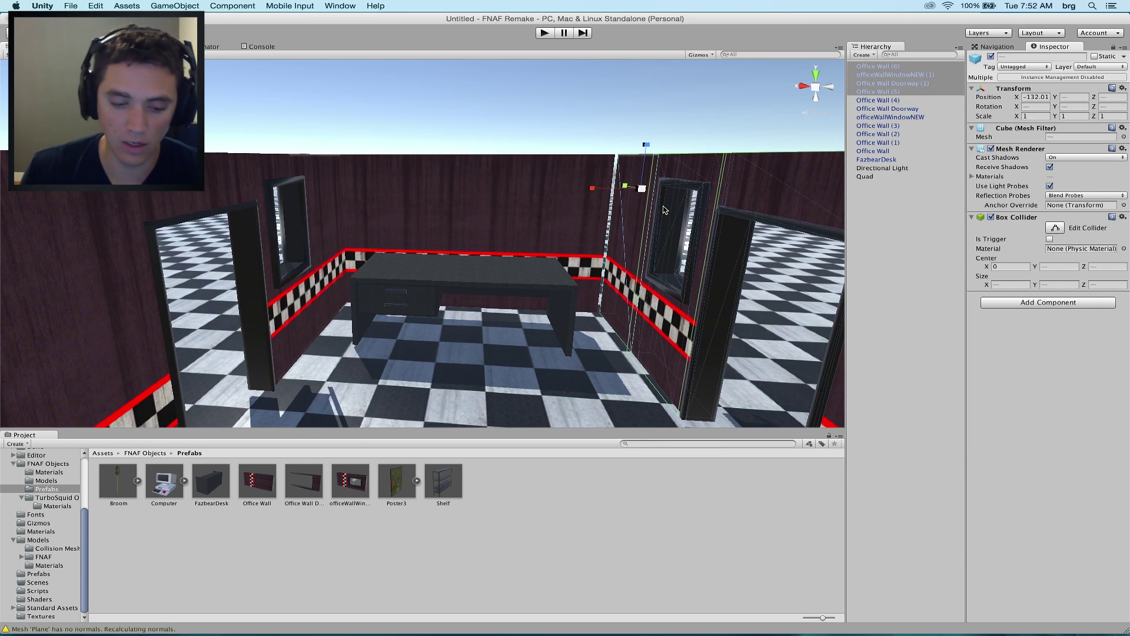
key("e")
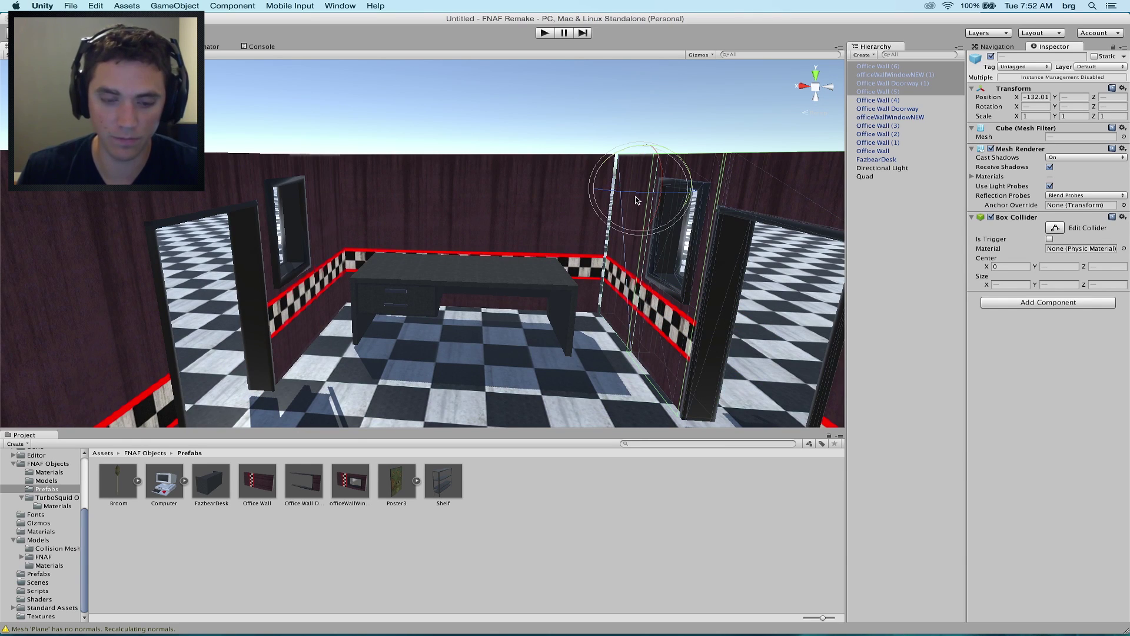
left_click_drag(630, 192, 979, 203)
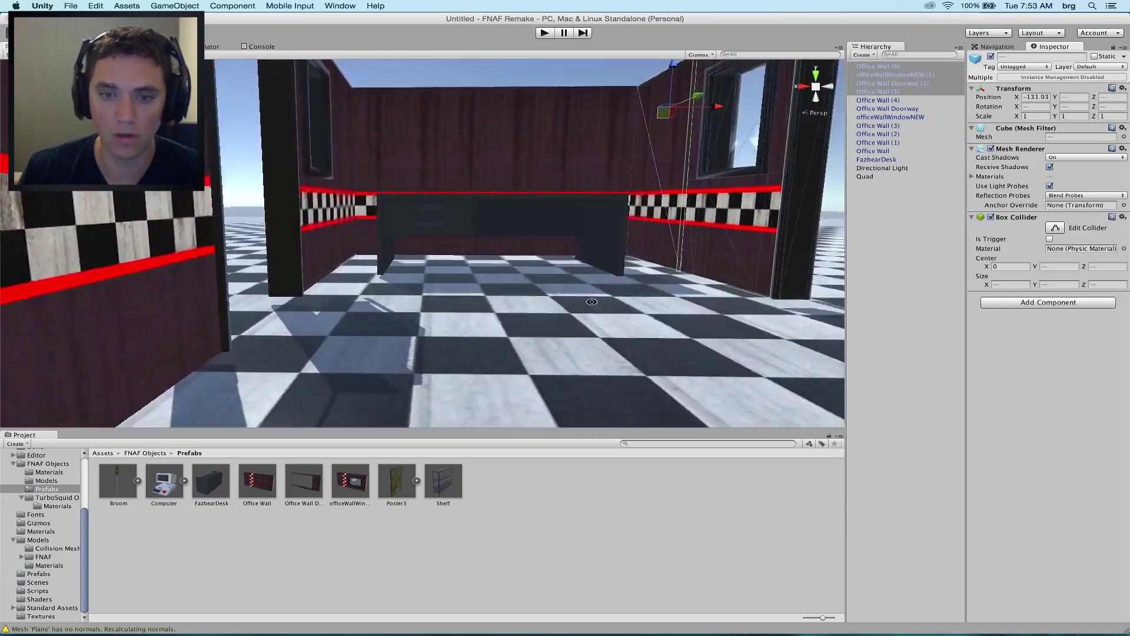
Step: Duplicate the plain wall beyond each doorway and join the copies to lengthen both side walls to about Z 432.93
right_click_drag(592, 301, 536, 262)
key("s")
left_click(535, 262)
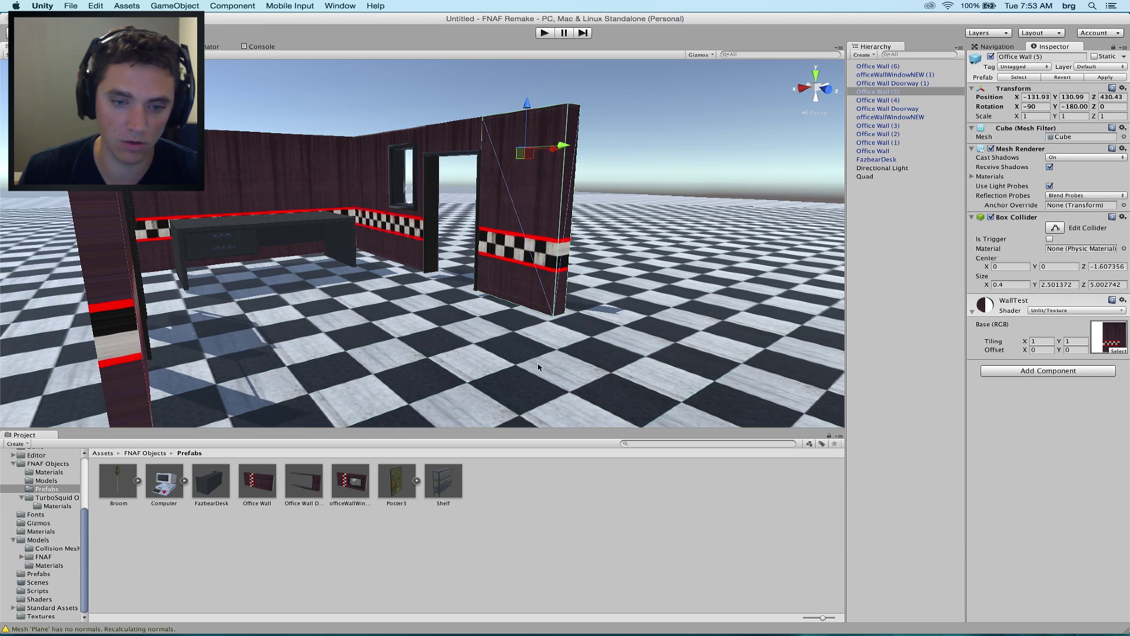
key("super+d")
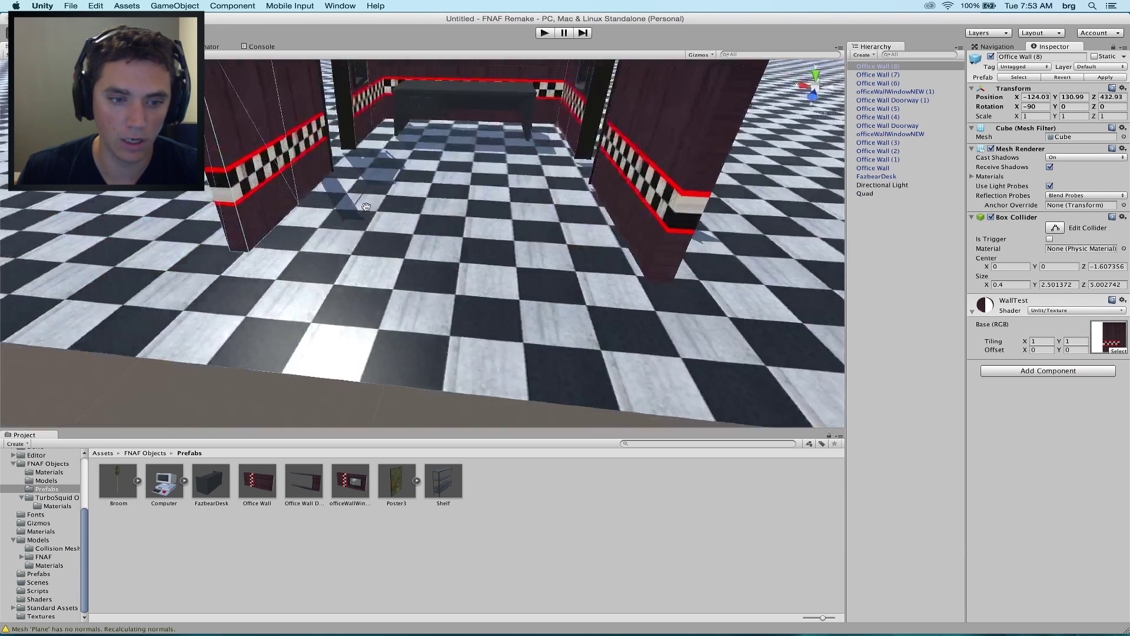
Step: Duplicate the three plain walls behind the desk and move the copies along Z to close the office's open end at about Z 434.39
right_click_drag(365, 240, 360, 235)
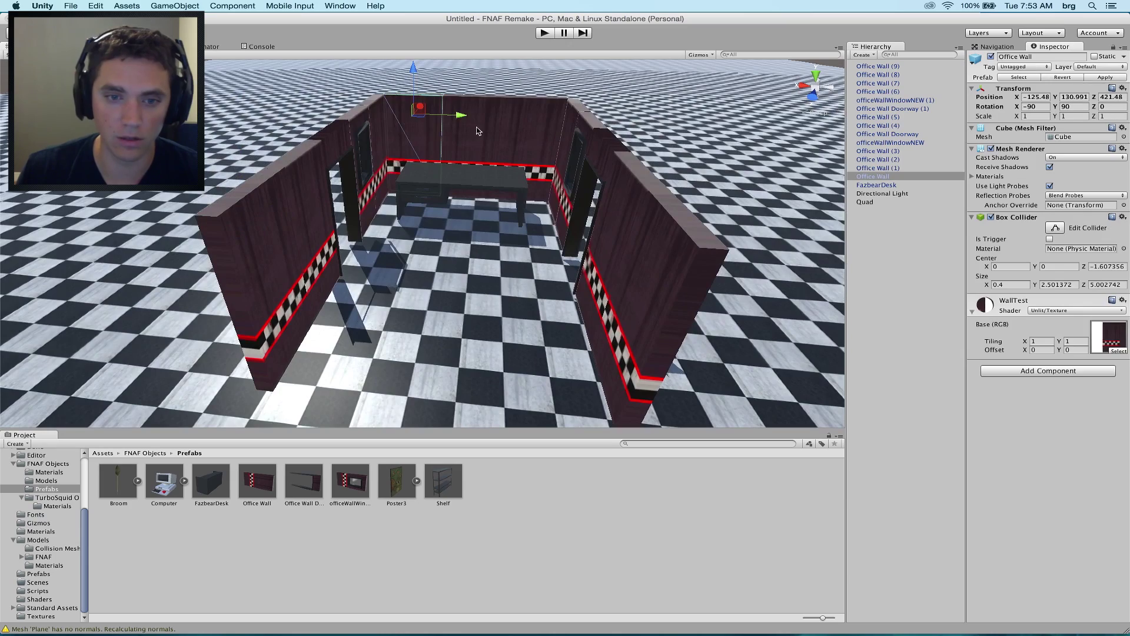
left_click(472, 140, "shift")
left_click(539, 145, "shift")
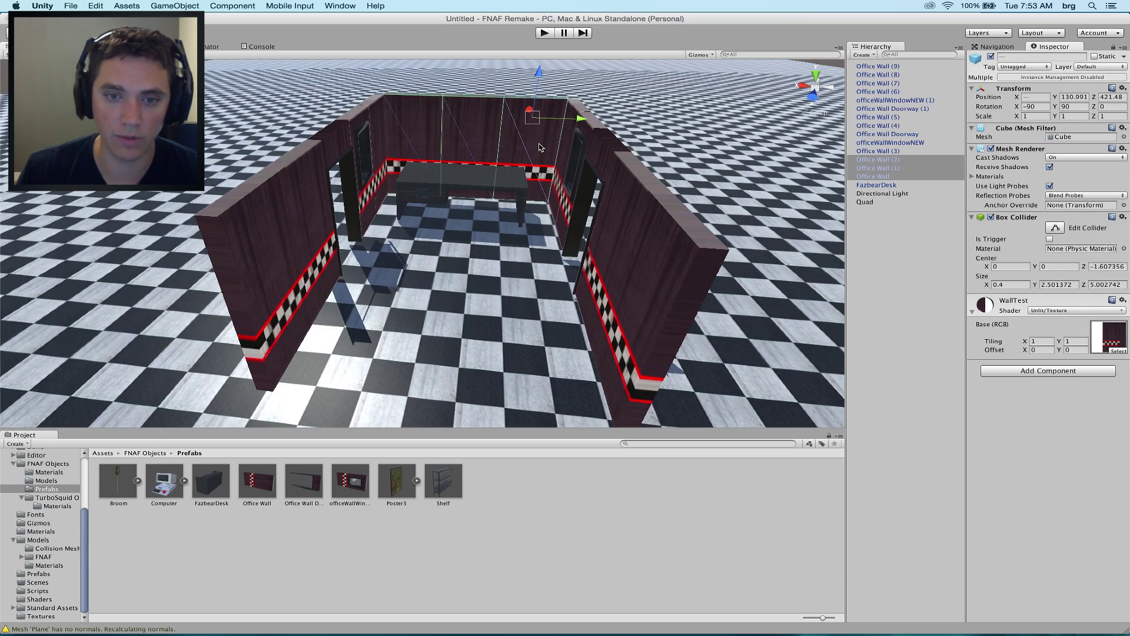
key("super+d")
left_click_drag(671, 151, 487, 204, "alt")
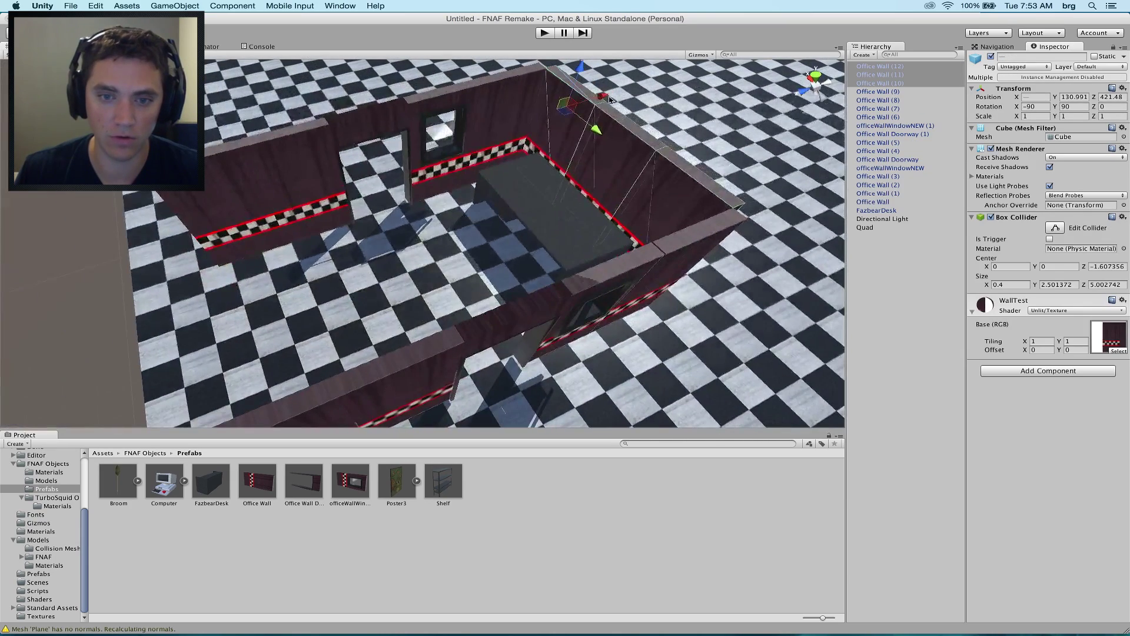
left_click_drag(612, 98, 289, 186)
right_click_drag(290, 194, 293, 215)
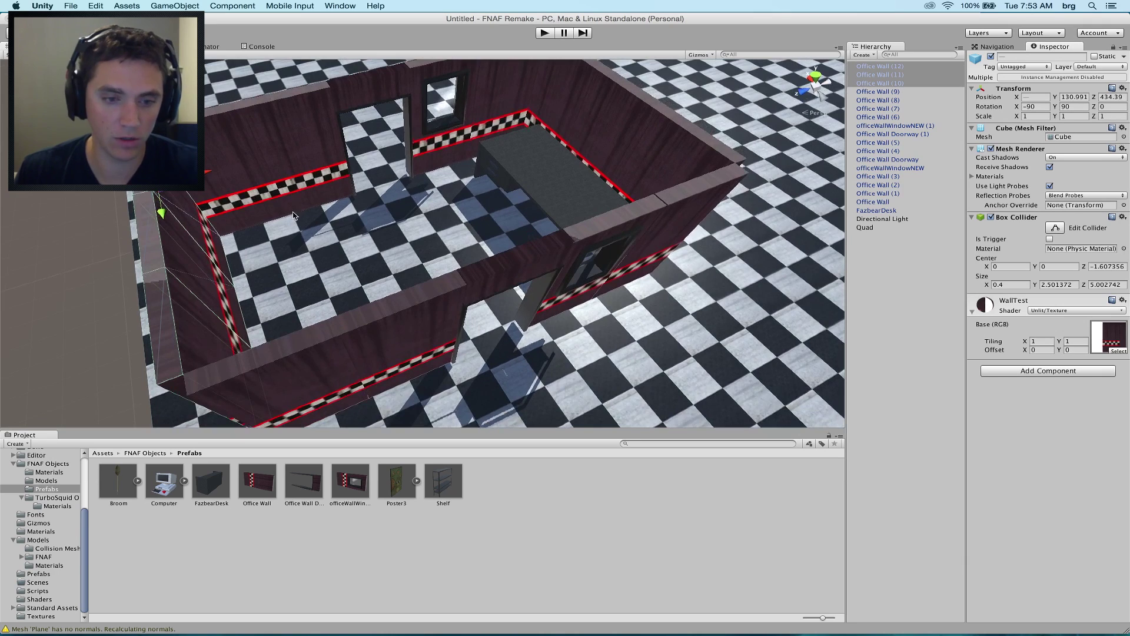
Step: Rotate the three copied end walls 180 degrees around the vertical axis and align them with the side walls at Z 434.38
key("e")
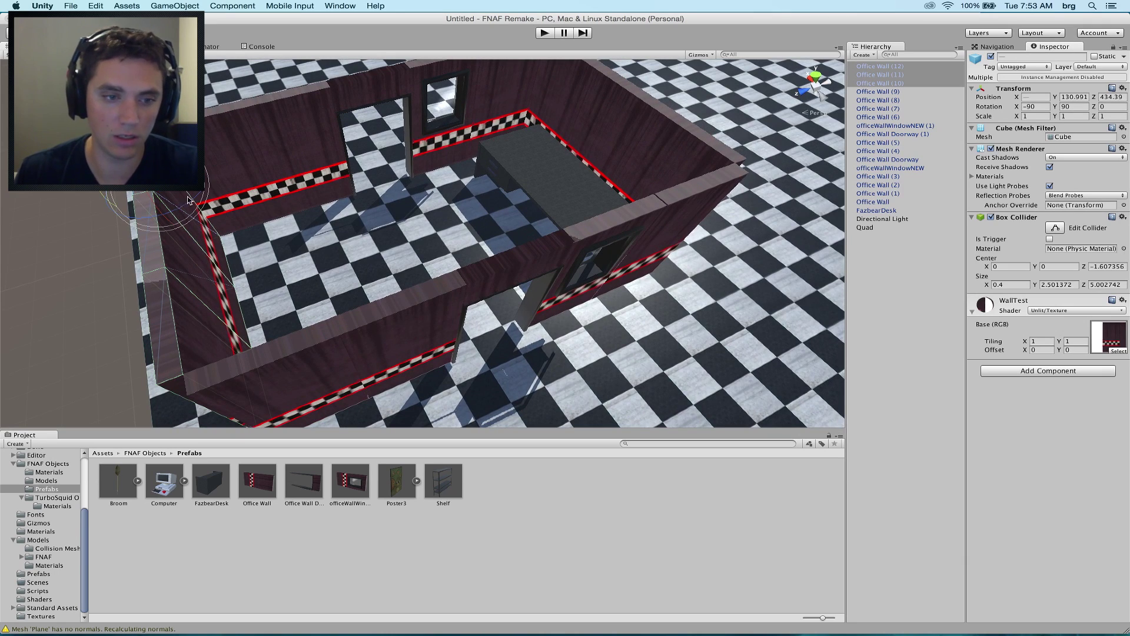
left_click_drag(184, 205, 514, 138)
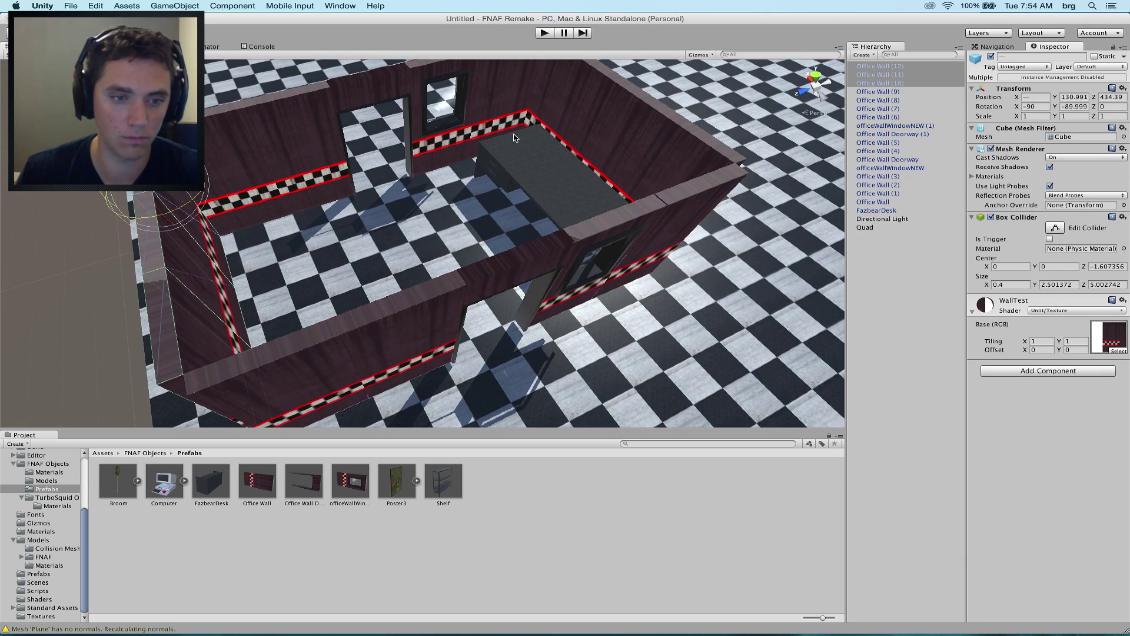
key("w")
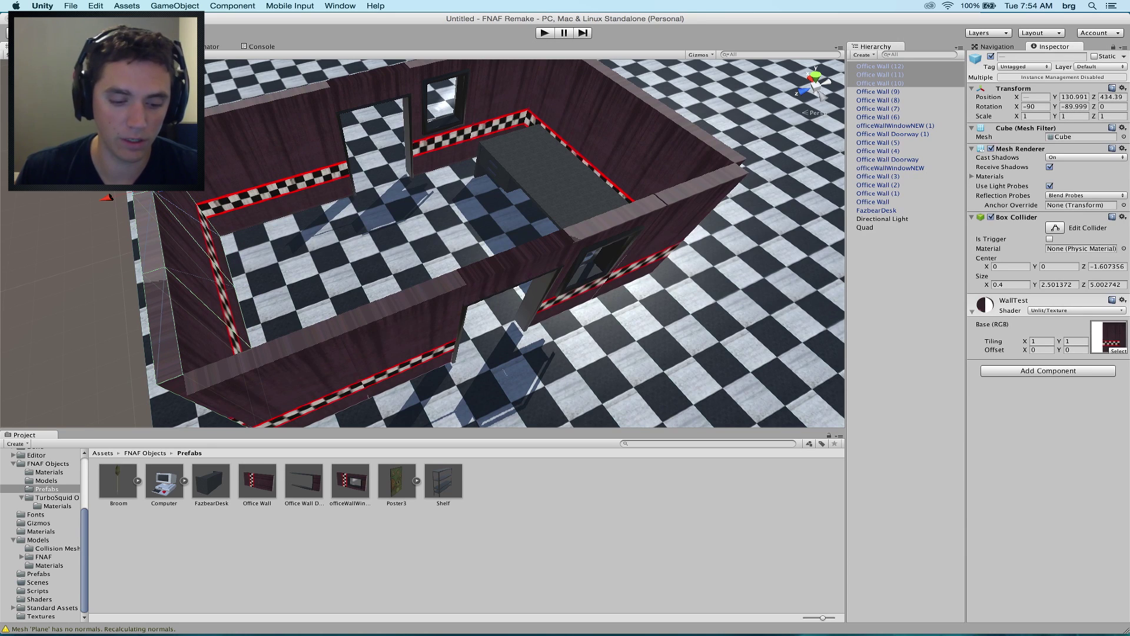
left_click_drag(154, 177, 155, 177)
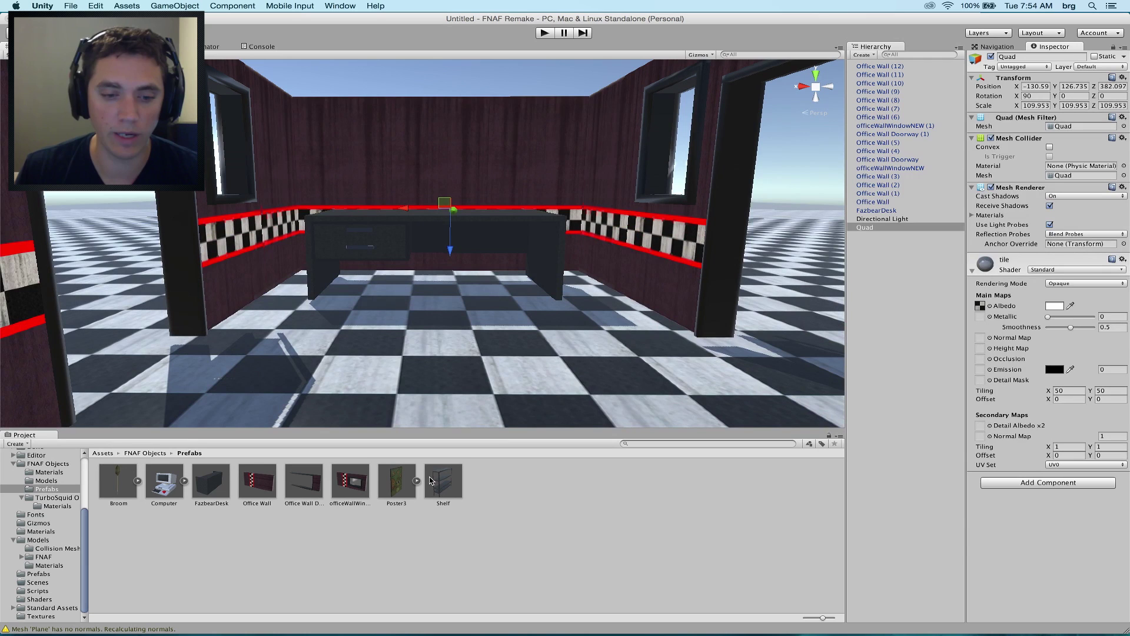
Step: Switch to the office reference picture in Safari, bring up the Preview images, and move the CamMap window clear of the work area
mouse_move(647, 634)
key("super+Tab")
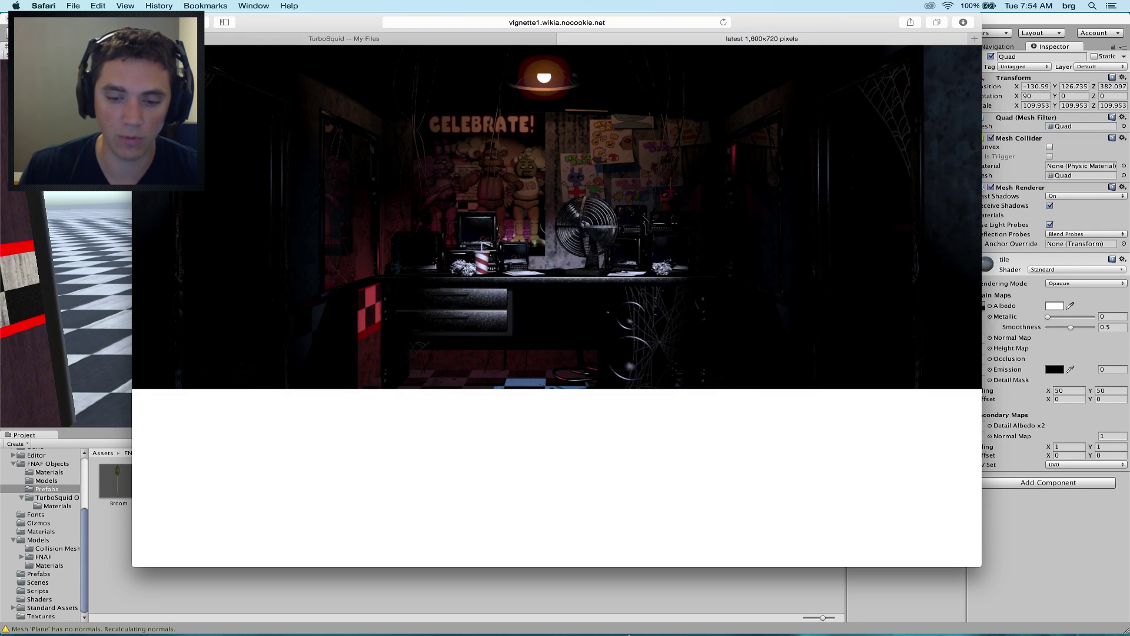
key("super+Tab")
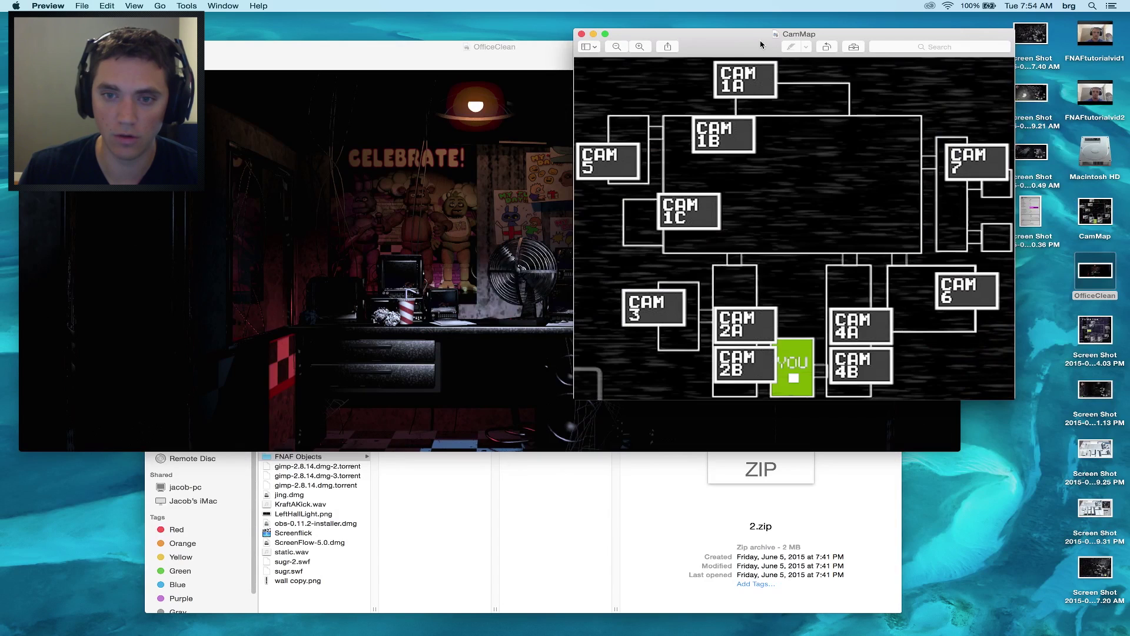
left_click_drag(753, 38, 864, 260)
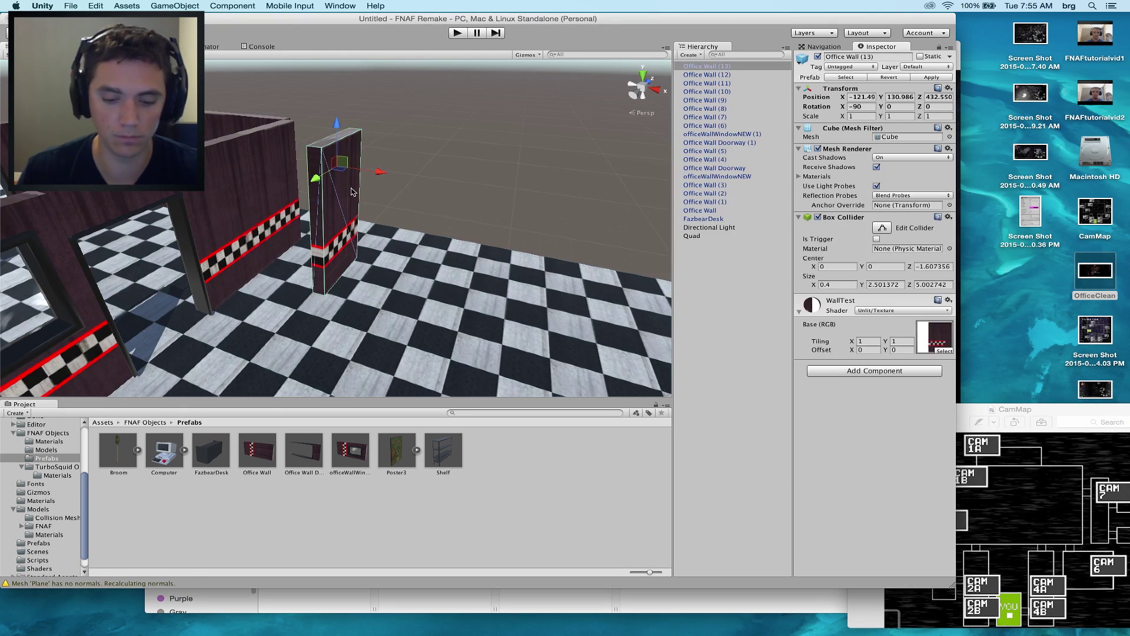
Step: Join the loose wall in line with the office's end wall and extend it outward with a copy at X -120.08, Z 434.38
left_click_drag(335, 134, 370, 142)
key("super+d")
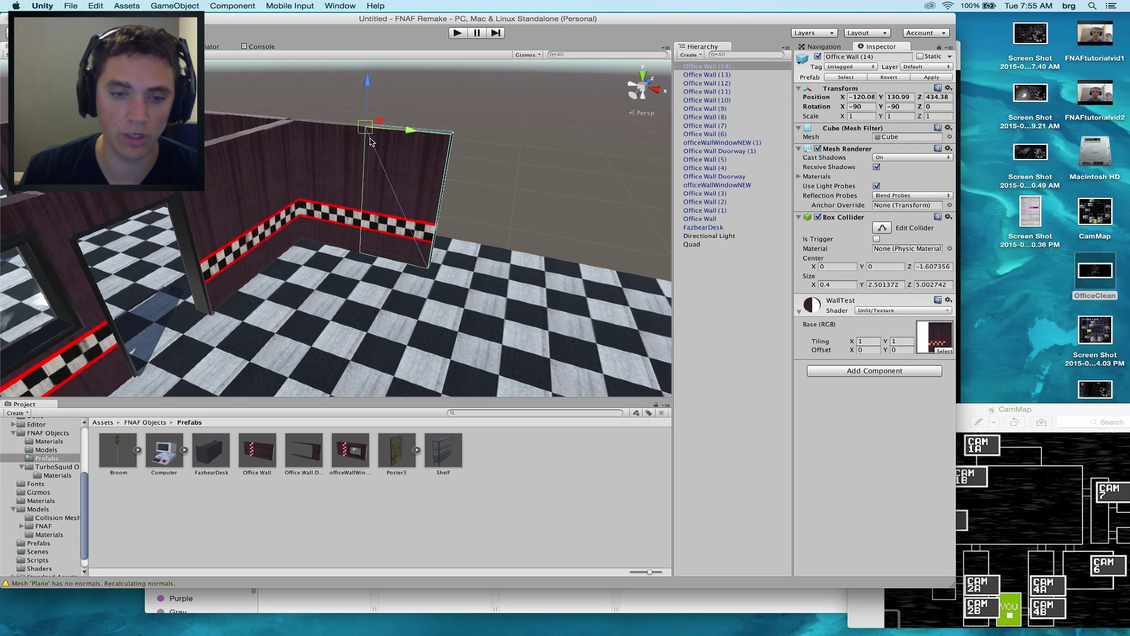
scroll(386, 165, "down", 3)
scroll(414, 255, "up", 4)
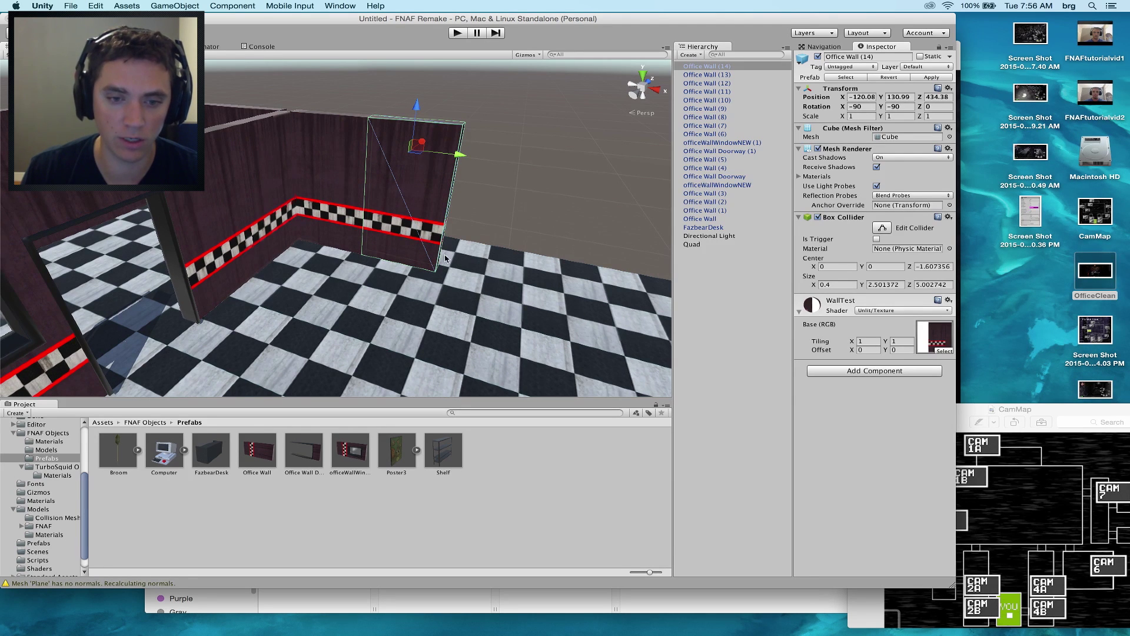
Step: Duplicate the outermost end wall and rotate the copy around the vertical axis to form the corridor's outer corner
left_click_drag(463, 283, 290, 320)
right_click_drag(422, 288, 470, 308)
scroll(482, 310, "up", 5)
scroll(462, 304, "up", 3)
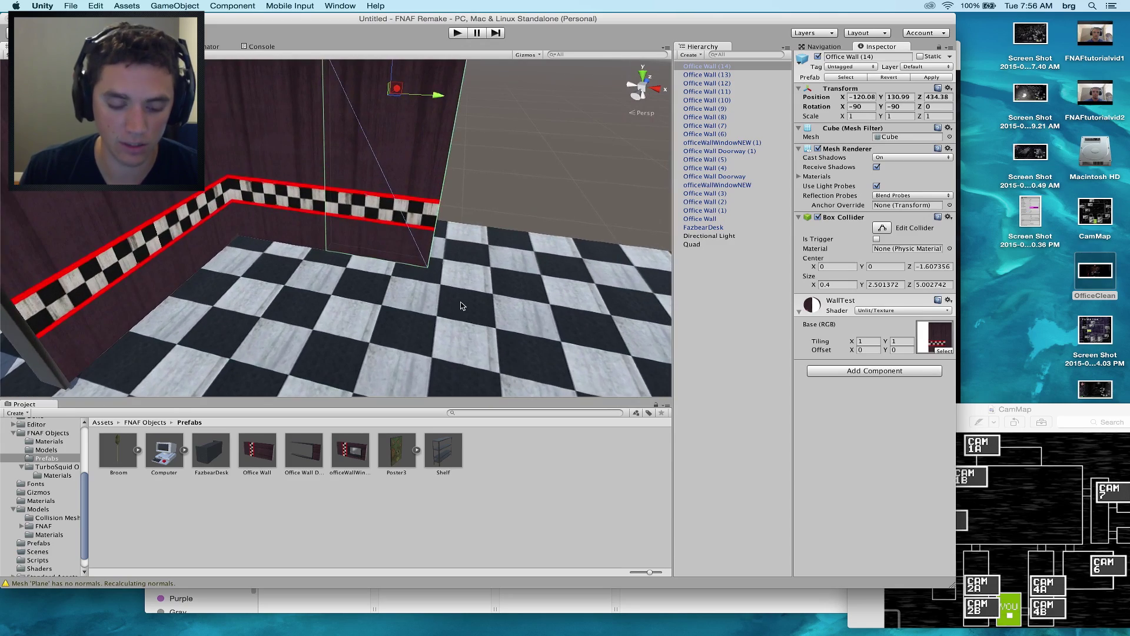
scroll(445, 215, "down", 3)
key("super+d")
key("e")
left_click_drag(383, 133, 751, 222, "alt")
left_click(462, 258)
scroll(294, 216, "down", 3)
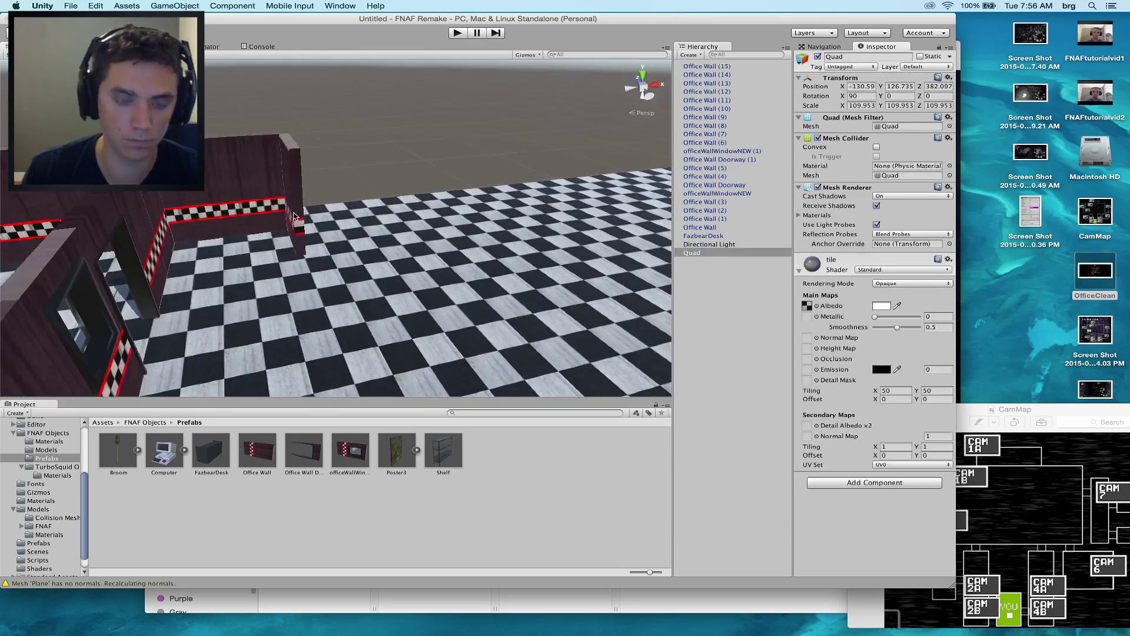
Step: Duplicate the corner wall five times and join the copies along X -118.63 to run the corridor's outer wall to Z 420.43
left_click(293, 216)
key("super+d")
key("super+d")
left_click_drag(376, 206, 478, 210)
key("super+d")
key("super+d")
key("super+d")
Step: Add a doorway copy at the end of the corridor's outer wall and place four plain wall copies beyond it
left_click(214, 309)
key("super+d")
left_click(250, 288)
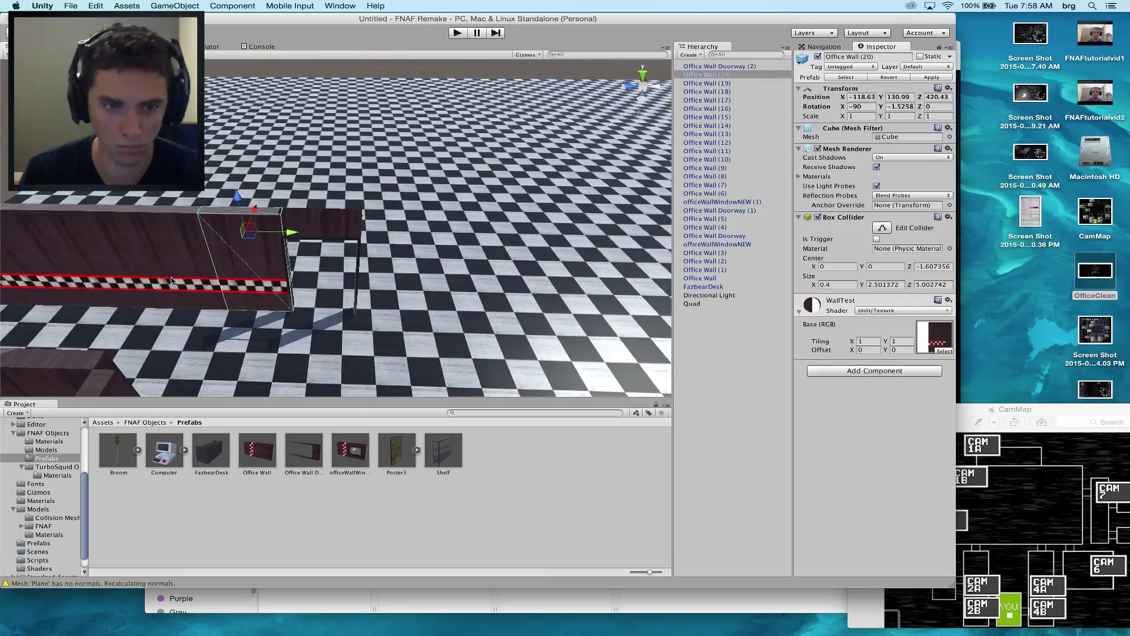
key("super+d")
left_click_drag(291, 232, 371, 214)
key("super+d")
Step: Vertex-snap the first plain wall beyond the corridor doorway against the doorway's edge at about Z 415.42
left_click(235, 273)
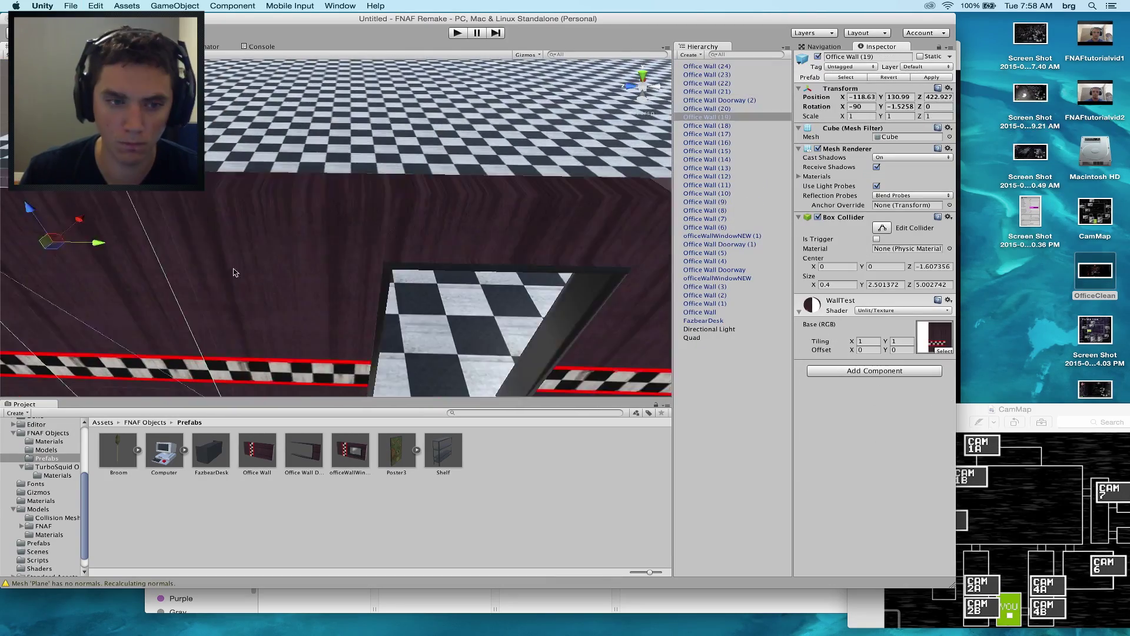
middle_click_drag(234, 272, 39, 249)
left_click(519, 270)
key("v")
left_click_drag(430, 173, 468, 180)
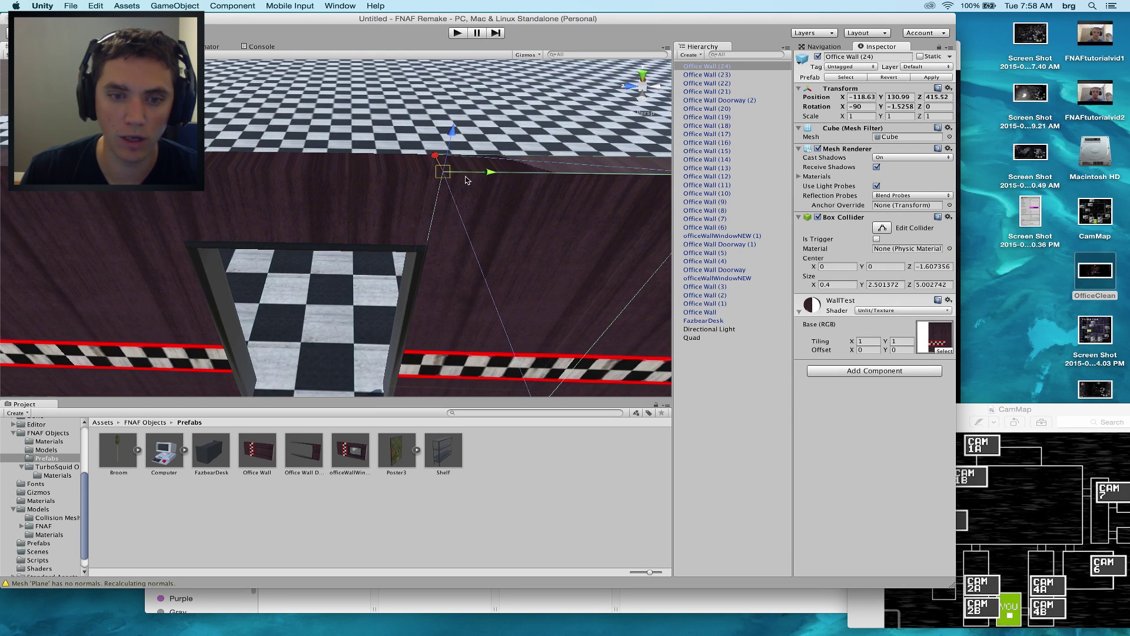
middle_click_drag(615, 247, 386, 267)
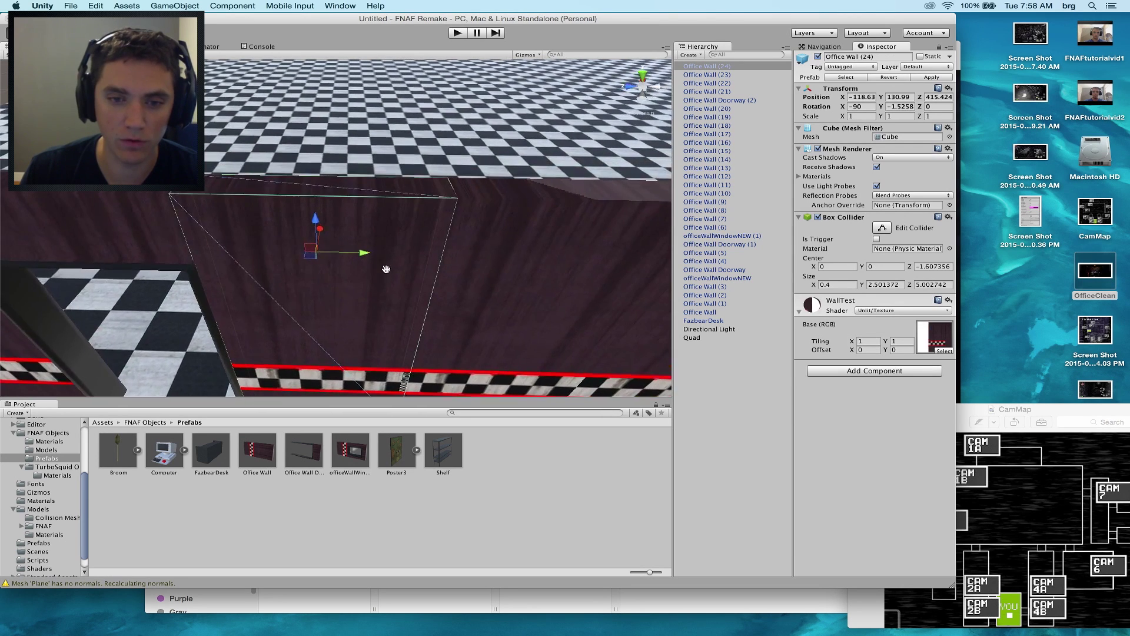
Step: Vertex-snap the remaining three walls beyond the corridor doorway end to end, finishing at about Z 407.92
left_click(512, 248)
key("z")
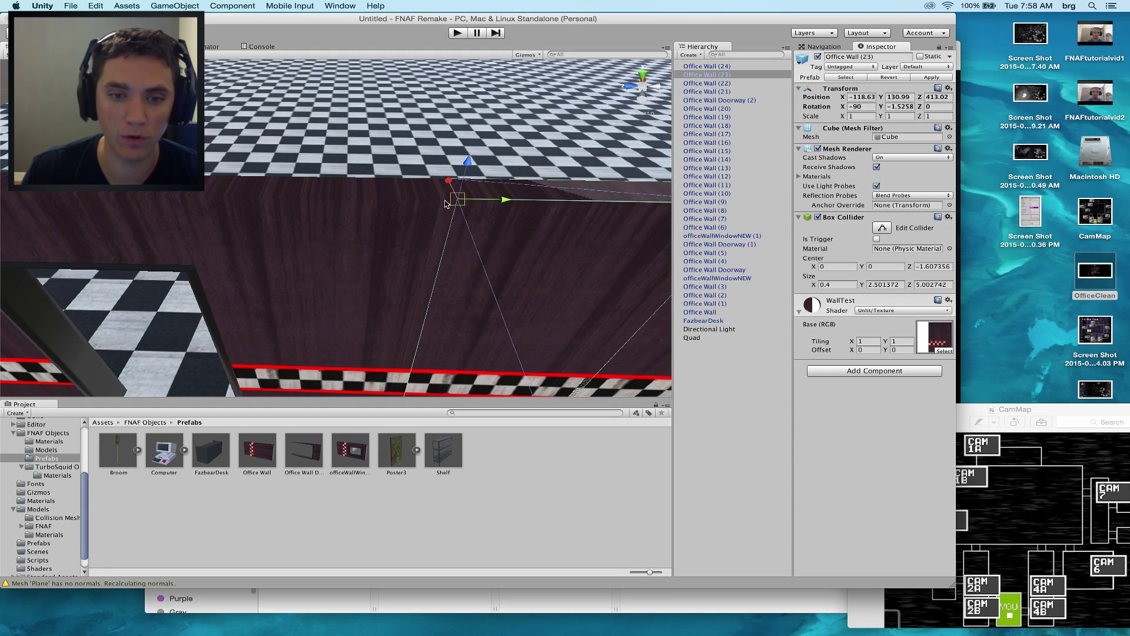
middle_click_drag(567, 258, 455, 270)
left_click(636, 260)
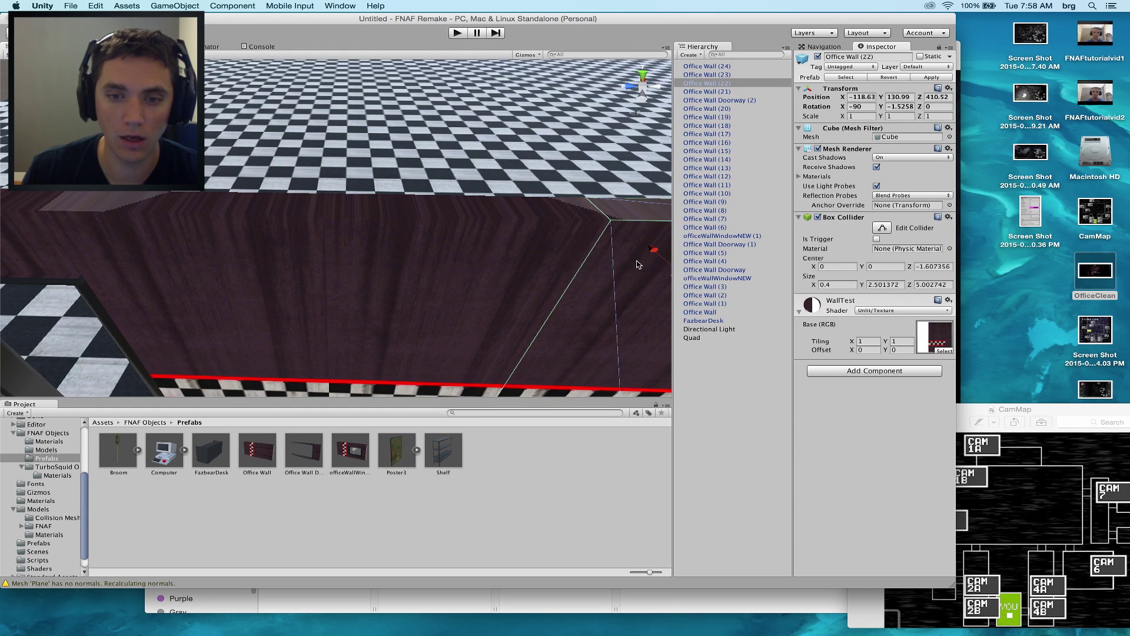
key("v")
left_click_drag(612, 225, 619, 223)
middle_click_drag(622, 256, 359, 276)
left_click(500, 279)
key("v")
mouse_move(401, 244)
left_mouse_down()
mouse_move(429, 241)
mouse_move(419, 239)
left_mouse_up()
middle_click_drag(455, 318, 486, 251)
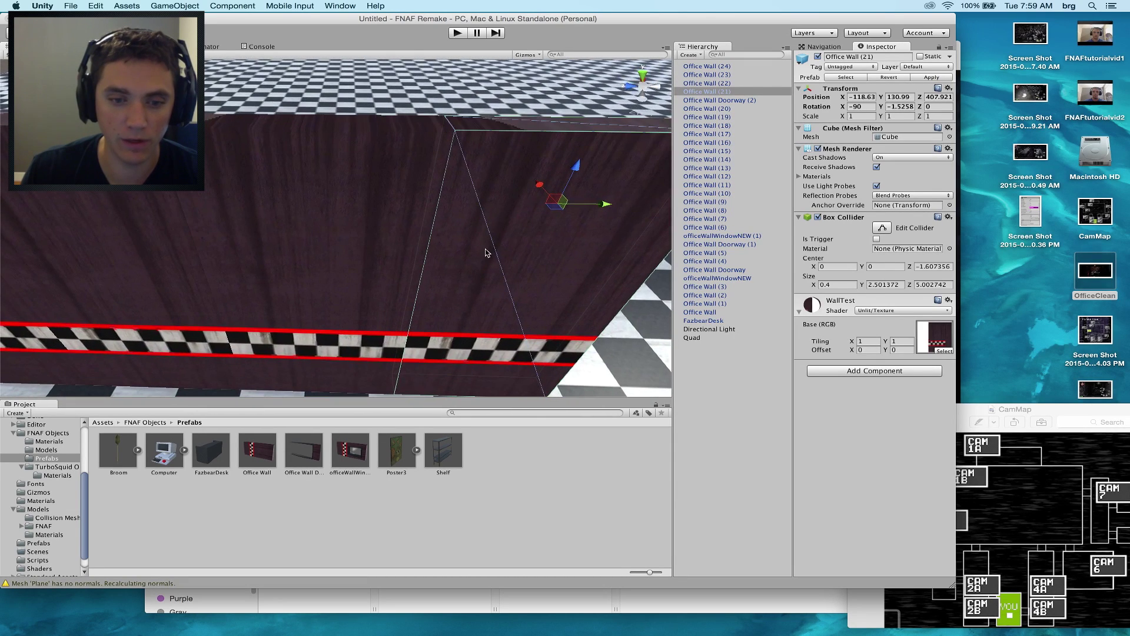
Step: Examine the office and side corridor from several angles and compare their layout with the camera map
left_click(416, 110)
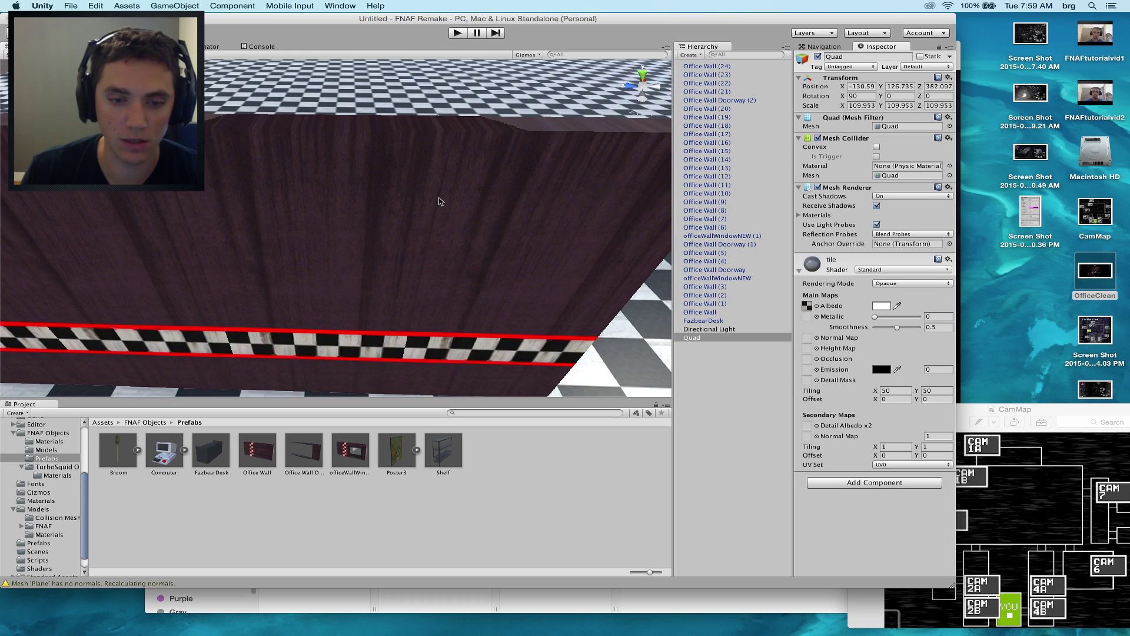
scroll(453, 197, "down", 10)
middle_click_drag(439, 279, 653, 206)
right_click_drag(653, 205, 438, 224)
left_click(436, 226)
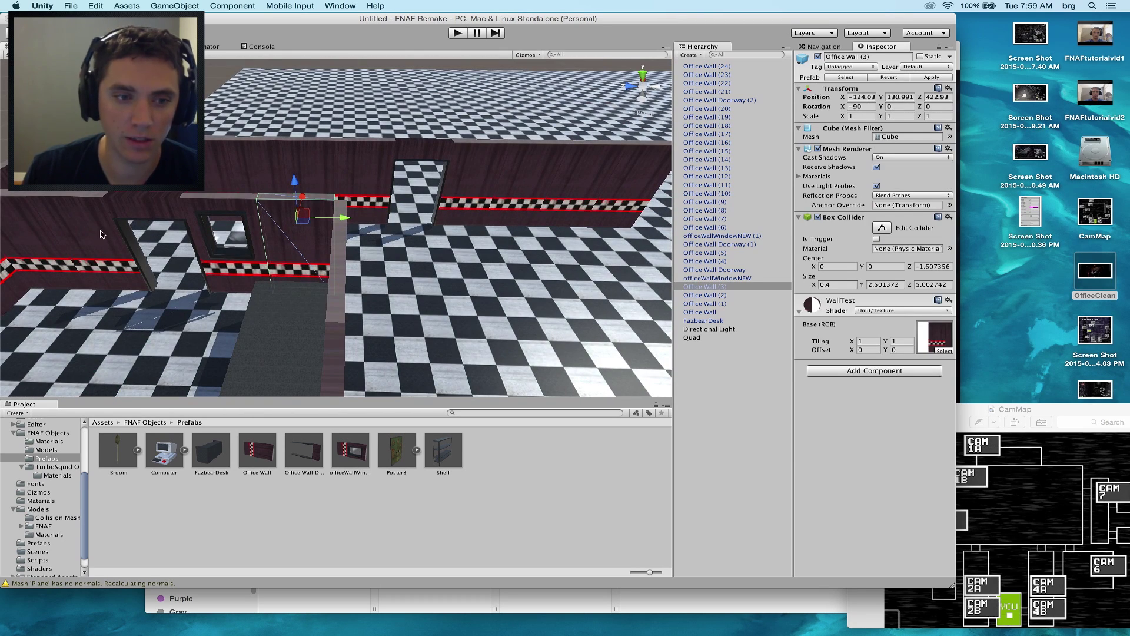
left_click(952, 588)
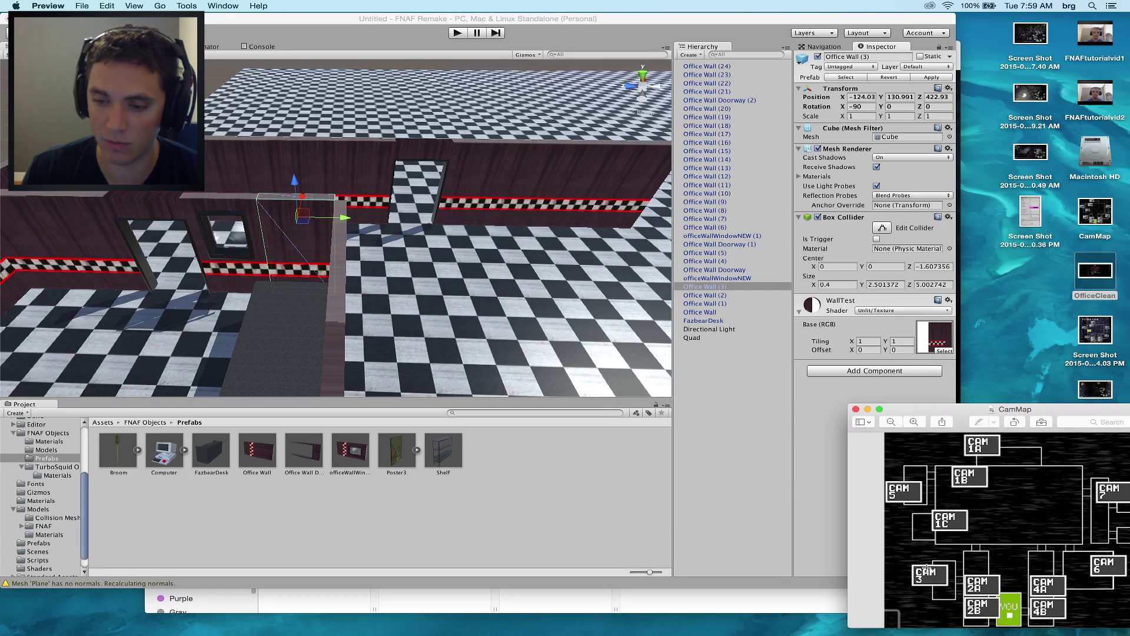
middle_click_drag(256, 284, 349, 294)
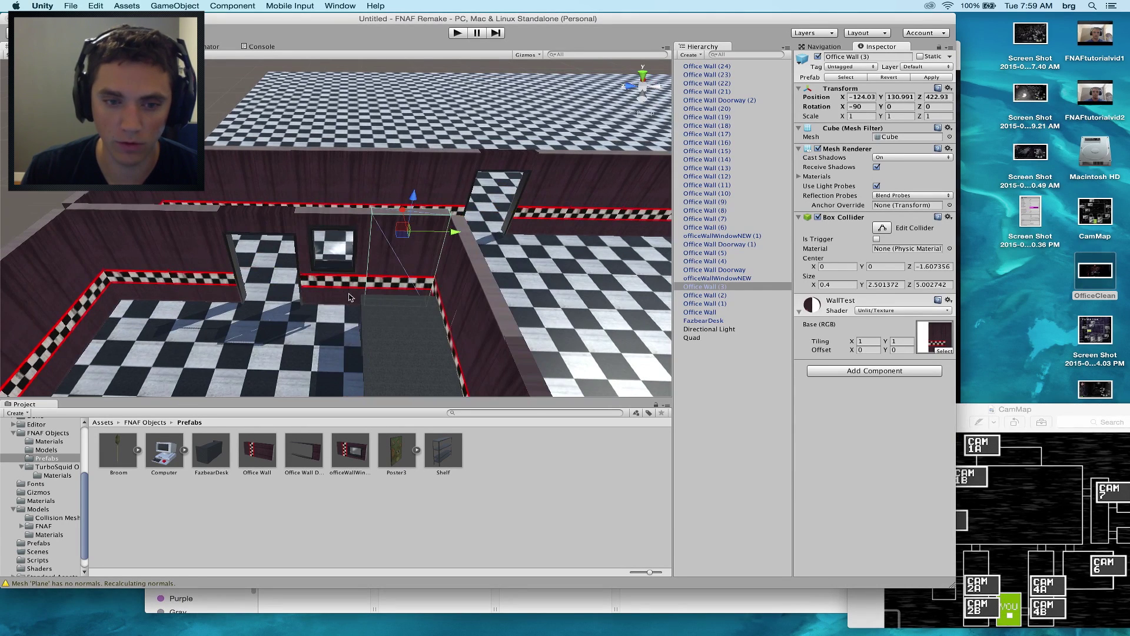
middle_click_drag(251, 316, 319, 294)
scroll(312, 203, "up", 5)
scroll(312, 203, "down", 8)
left_click(312, 202)
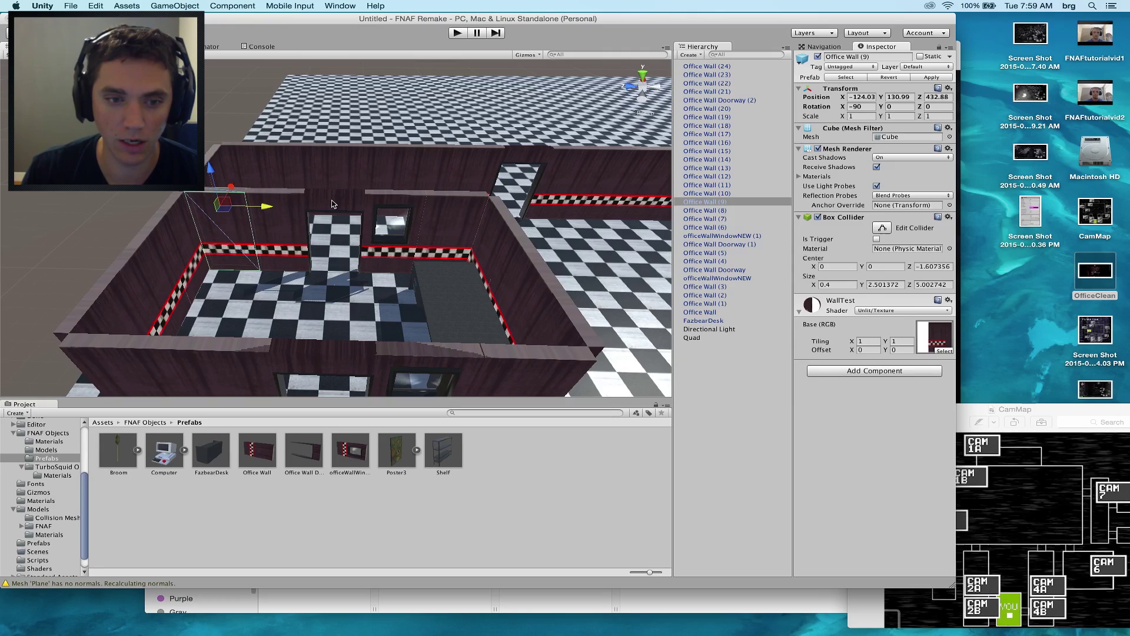
left_click(456, 222)
left_click(565, 233)
scroll(579, 248, "up", 3)
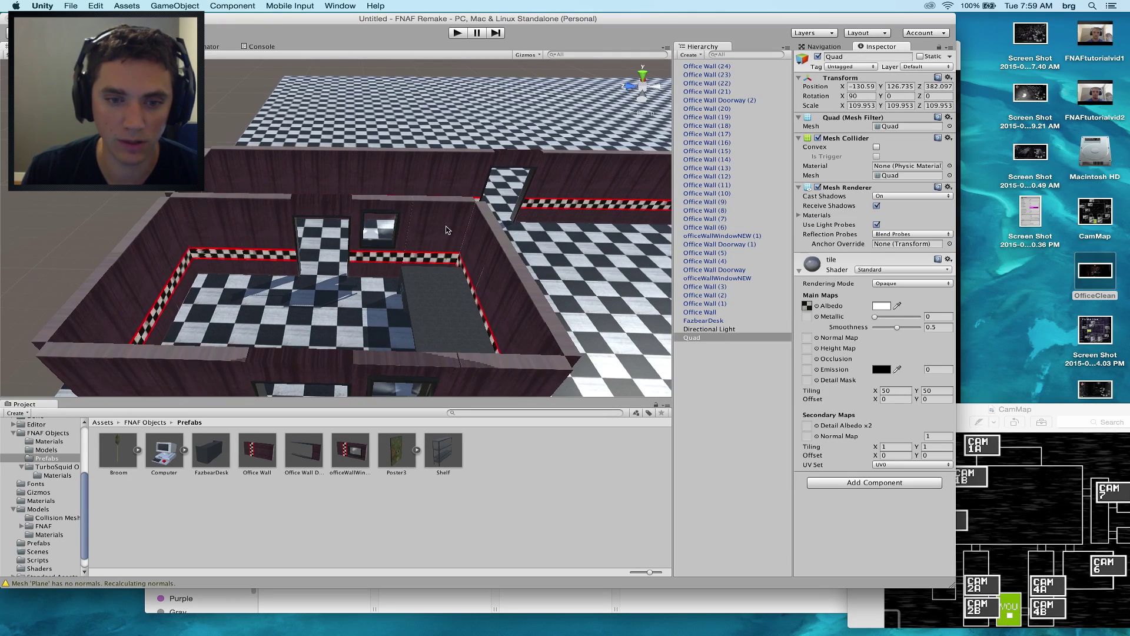
middle_click_drag(584, 240, 422, 332)
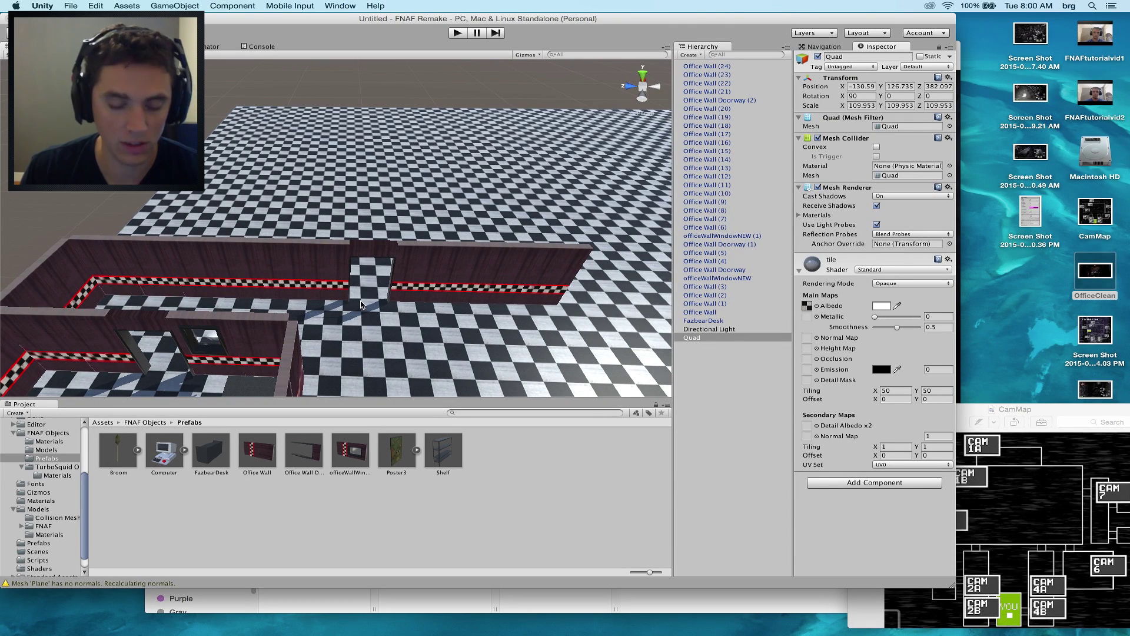
Step: Duplicate the five plain corridor walls between the corner and the doorway, and move the copies outward to X -109.78
scroll(358, 335, "up", 3)
left_click_drag(312, 310, 412, 300, "alt")
left_click(257, 268, "shift")
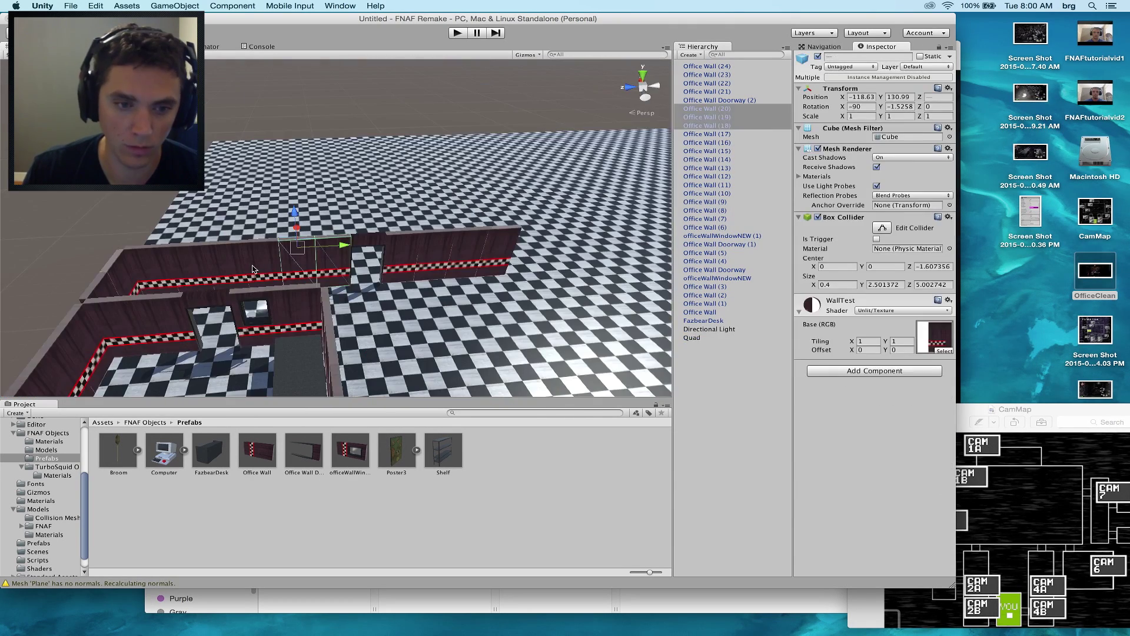
left_click(219, 269, "shift")
left_click(186, 269, "shift")
key("super+d")
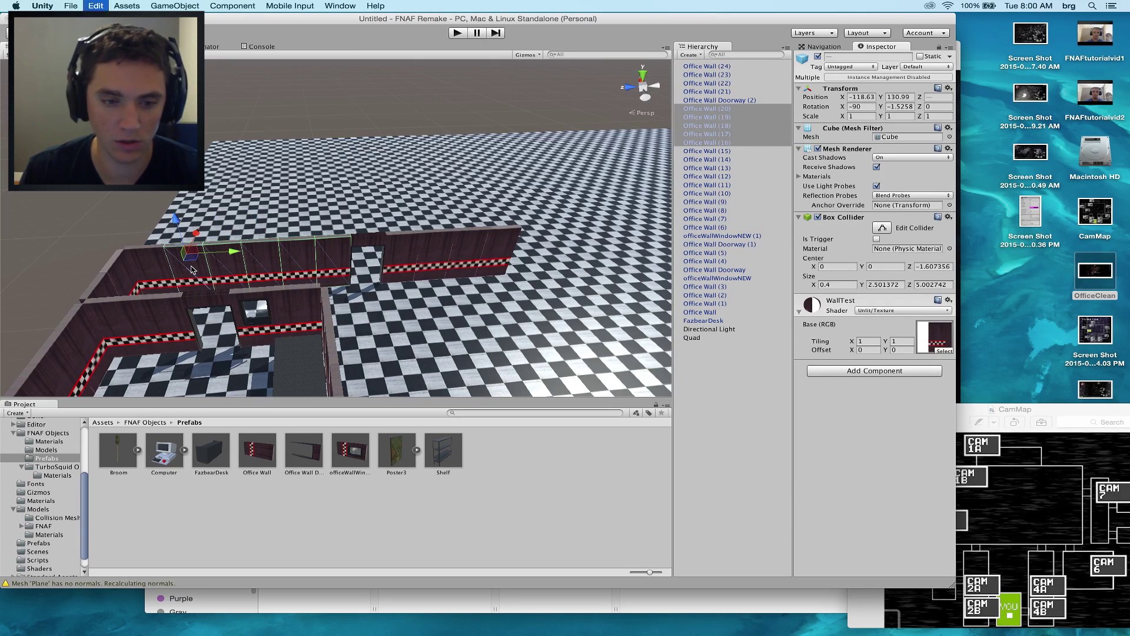
left_click_drag(260, 278, 475, 274, "alt")
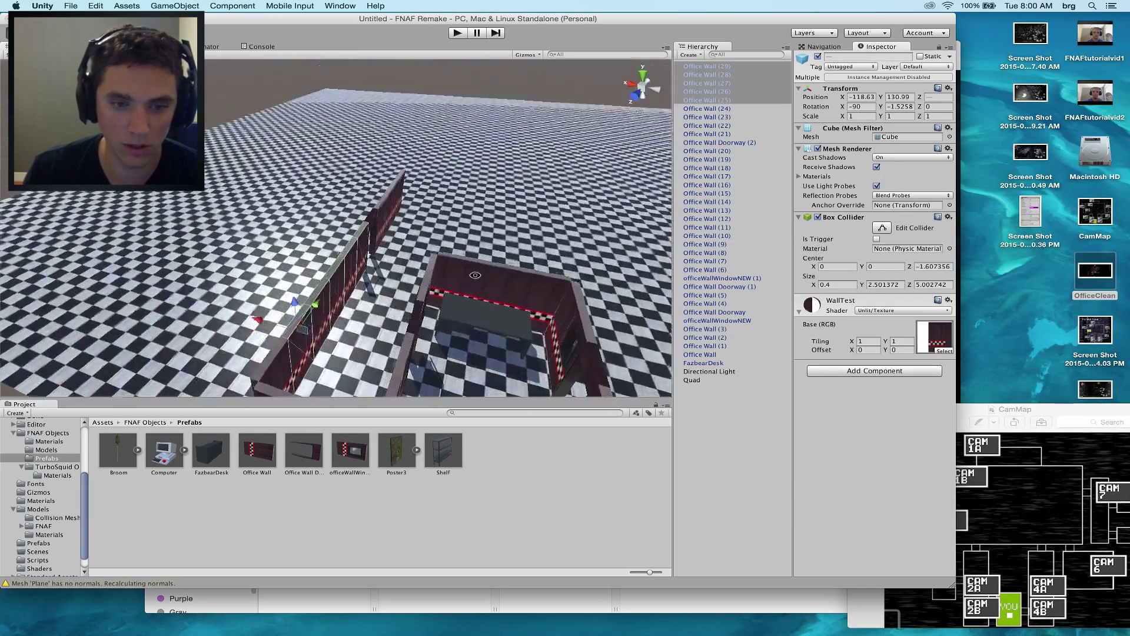
right_click_drag(475, 274, 452, 283)
left_click_drag(257, 316, 135, 281)
middle_click_drag(453, 286, 436, 217)
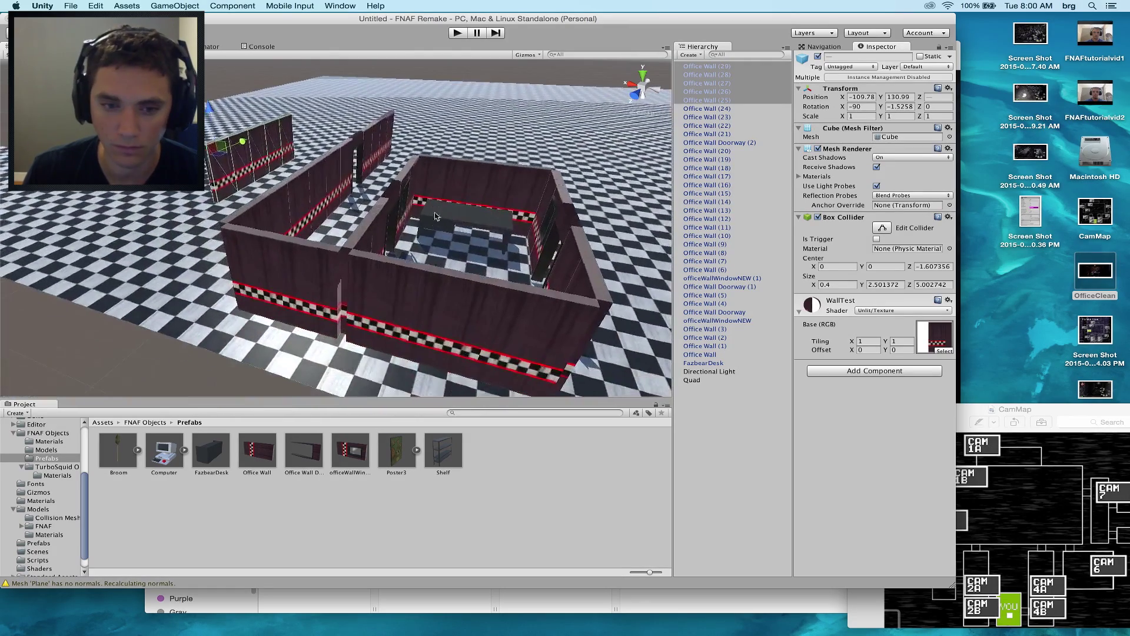
Step: Duplicate the three walls along the front of the office and move the copies to Z 411.46 to close the side room's far end
left_click(422, 297)
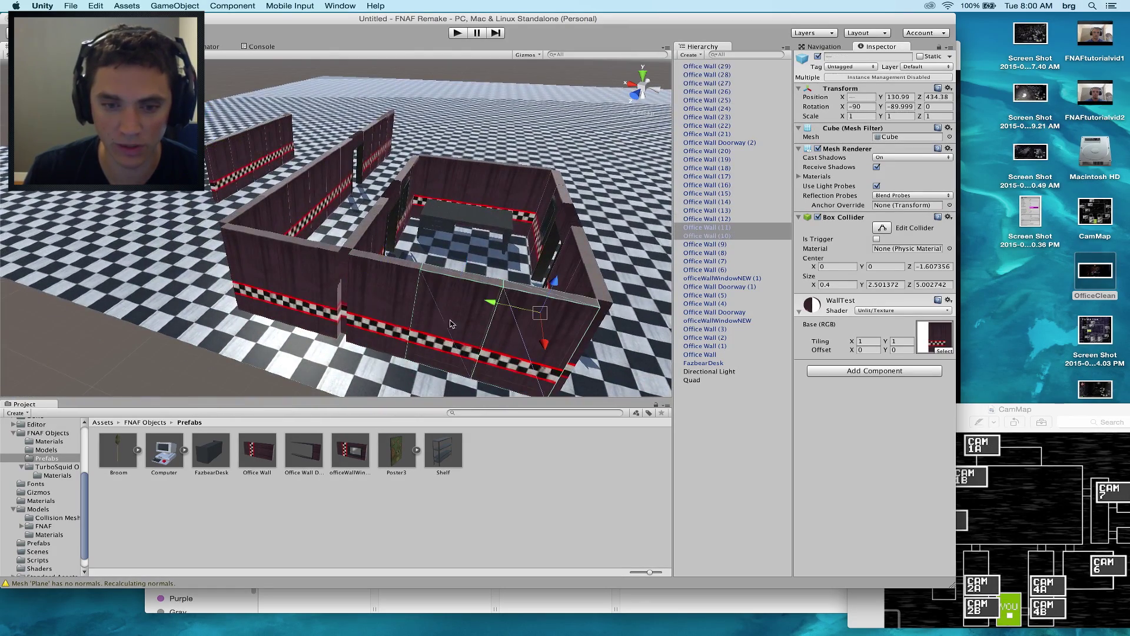
left_click(415, 298, "shift")
key("super+d")
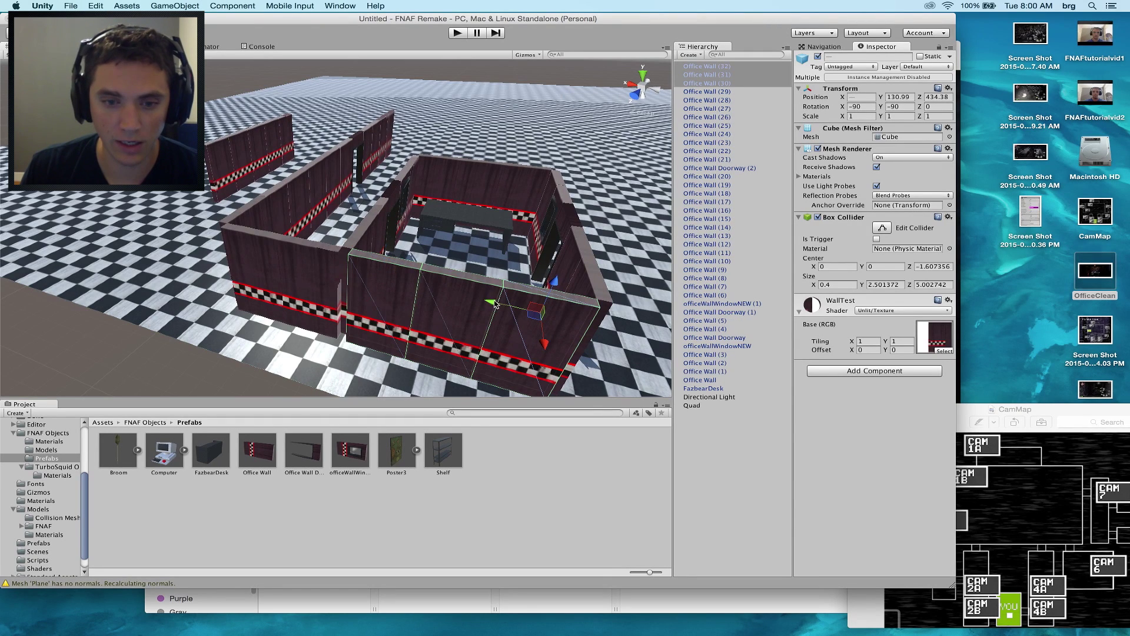
left_click_drag(495, 303, 368, 172)
Step: Duplicate the side room's three far-end walls in place and rotate the copies to Y -270 so they face the opposite way
key("super+d")
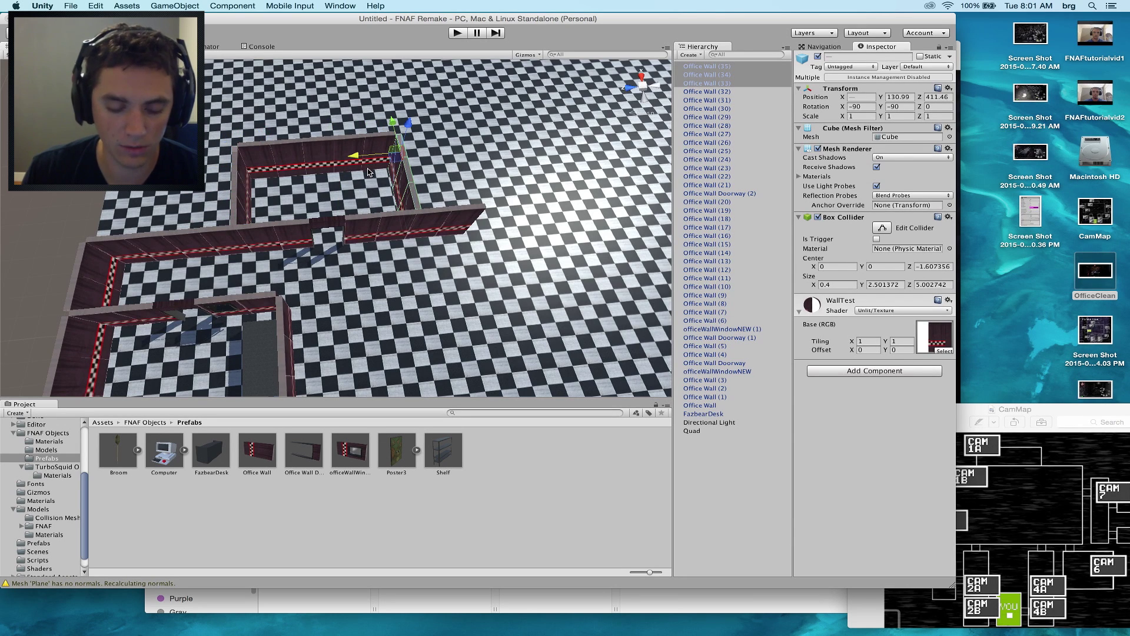
scroll(367, 171, "up", 5)
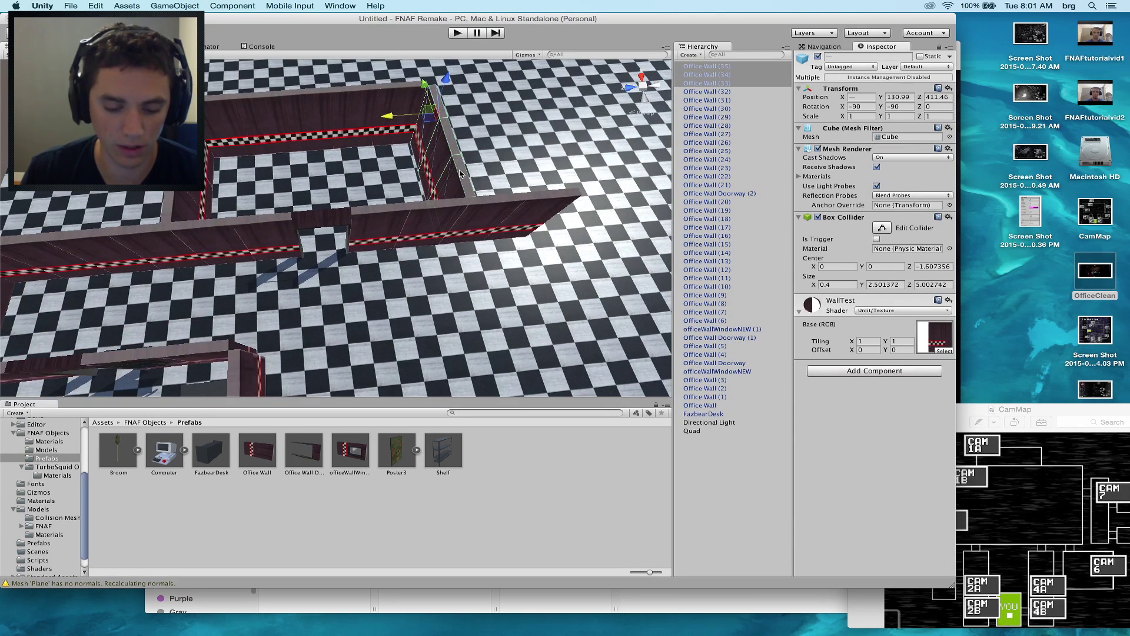
key("r")
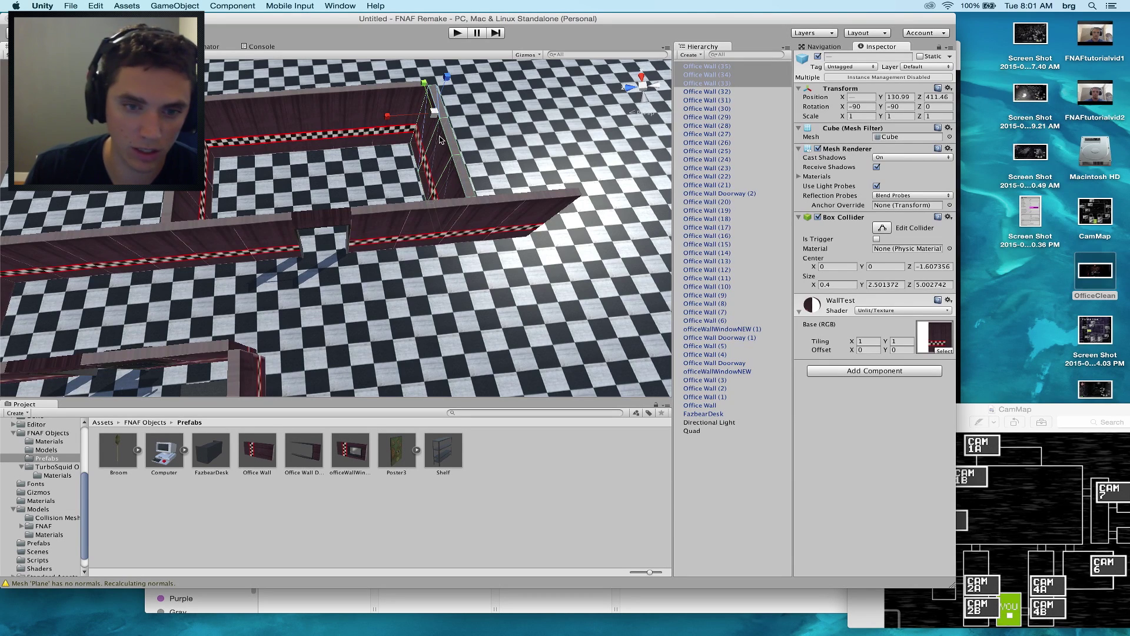
key("e")
left_click_drag(426, 144, 734, 180, "super")
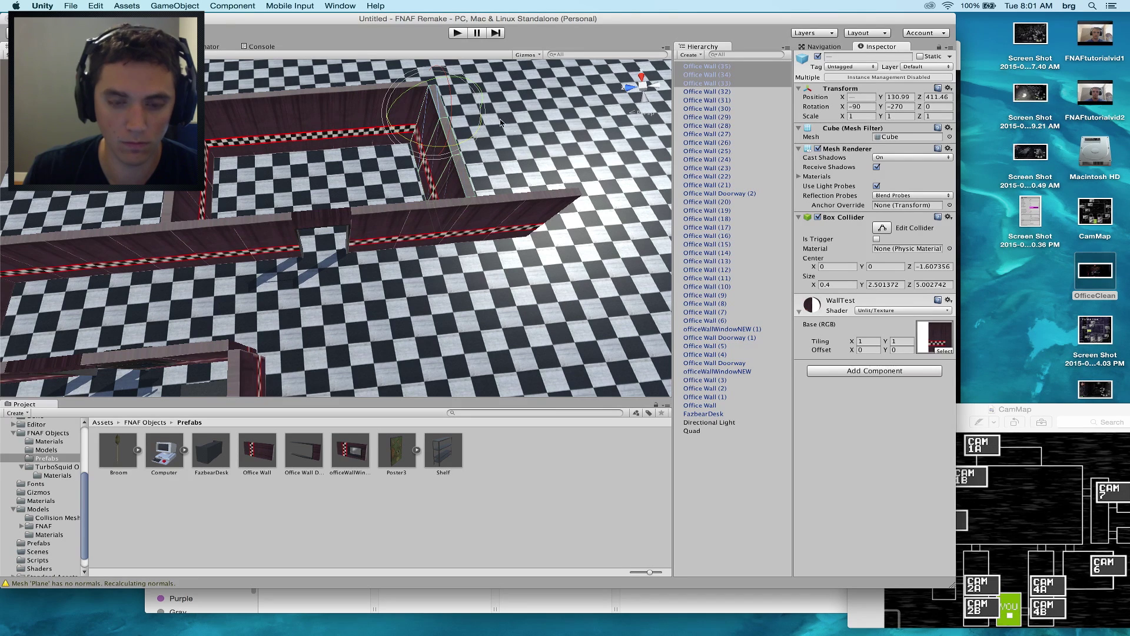
key("w")
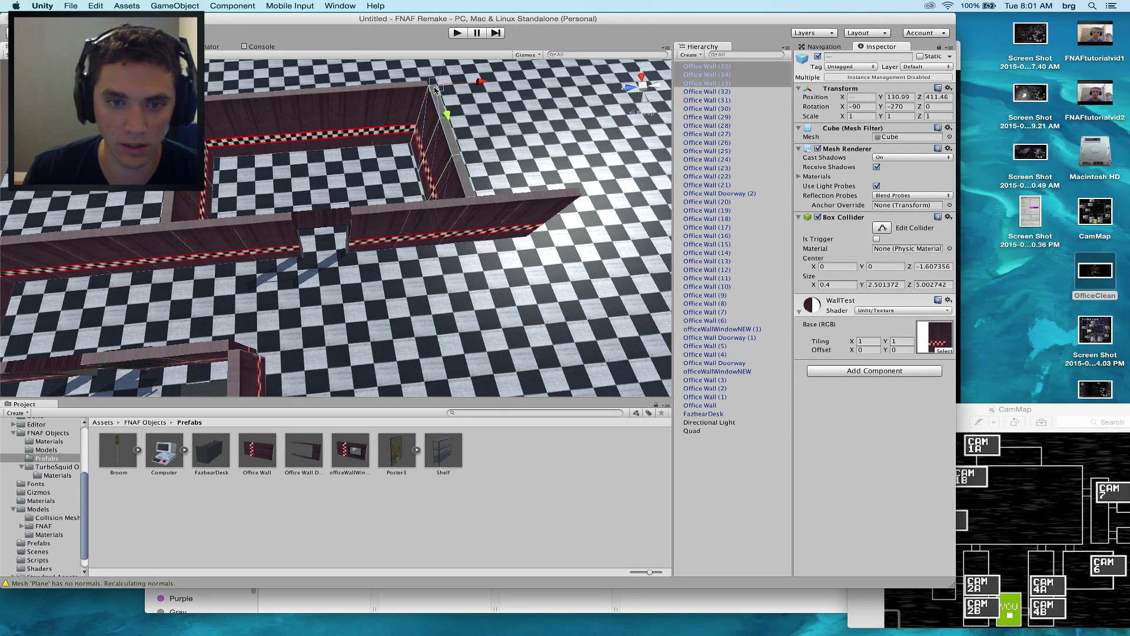
left_click(488, 309)
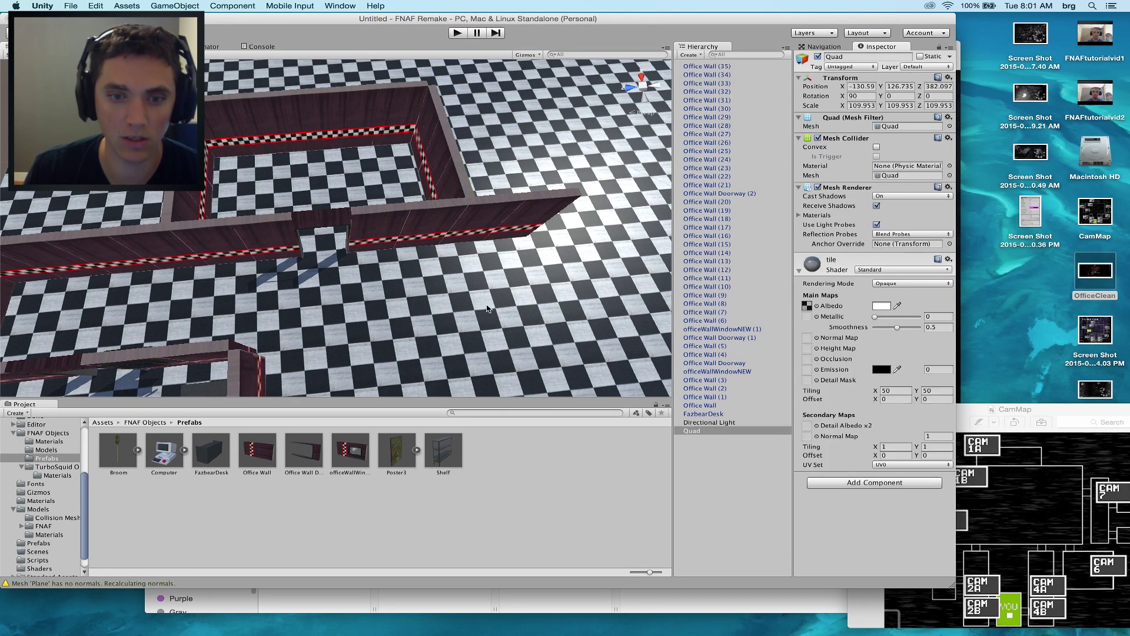
Step: Duplicate the two walls across the front of the side corridor and move the copies to its far end at Z 405.29
left_click_drag(329, 259, 614, 43, "alt")
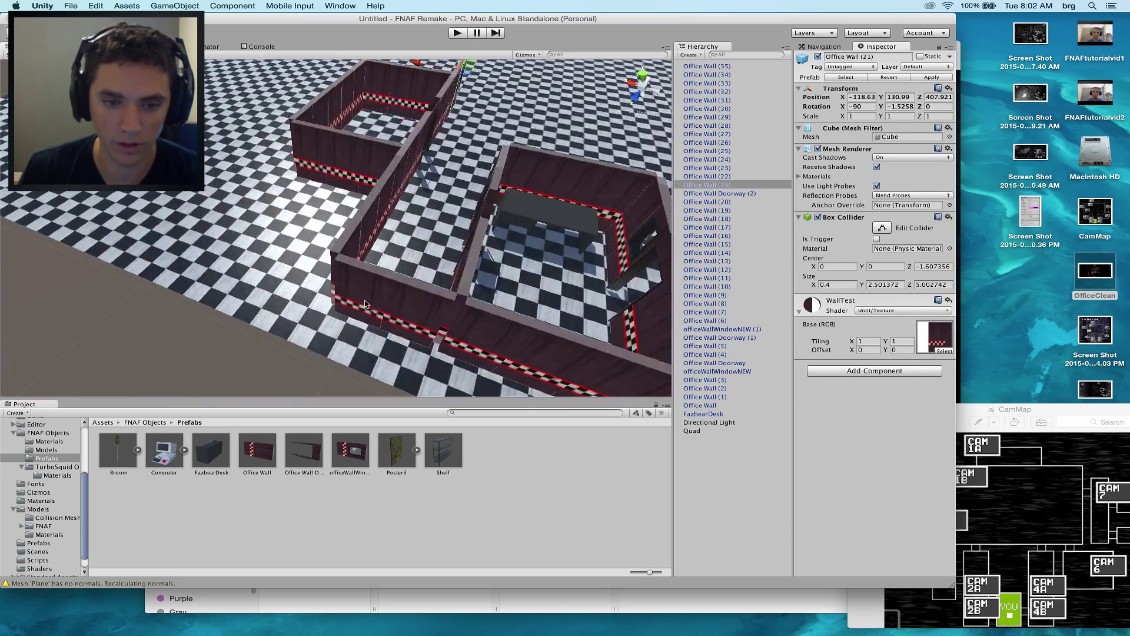
left_click(365, 301)
left_click(408, 306, "shift")
key("super+d")
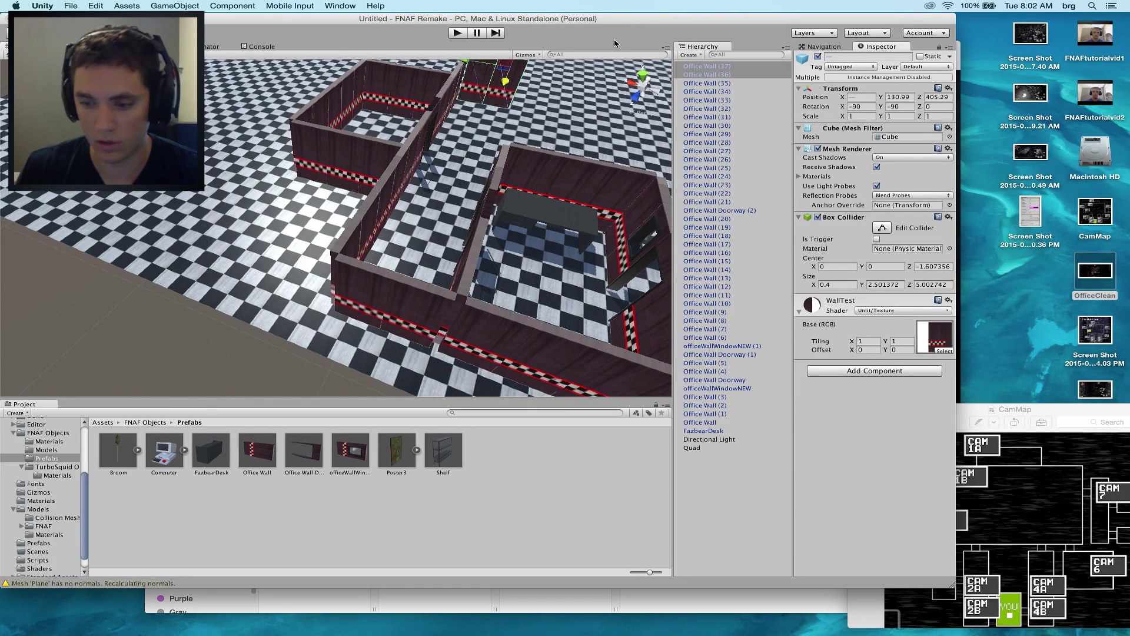
Step: Vertex-snap the two far-end corridor walls to the end corner of the long corridor wall at Z 406.47
scroll(500, 182, "up", 5)
middle_click_drag(500, 183, 384, 333)
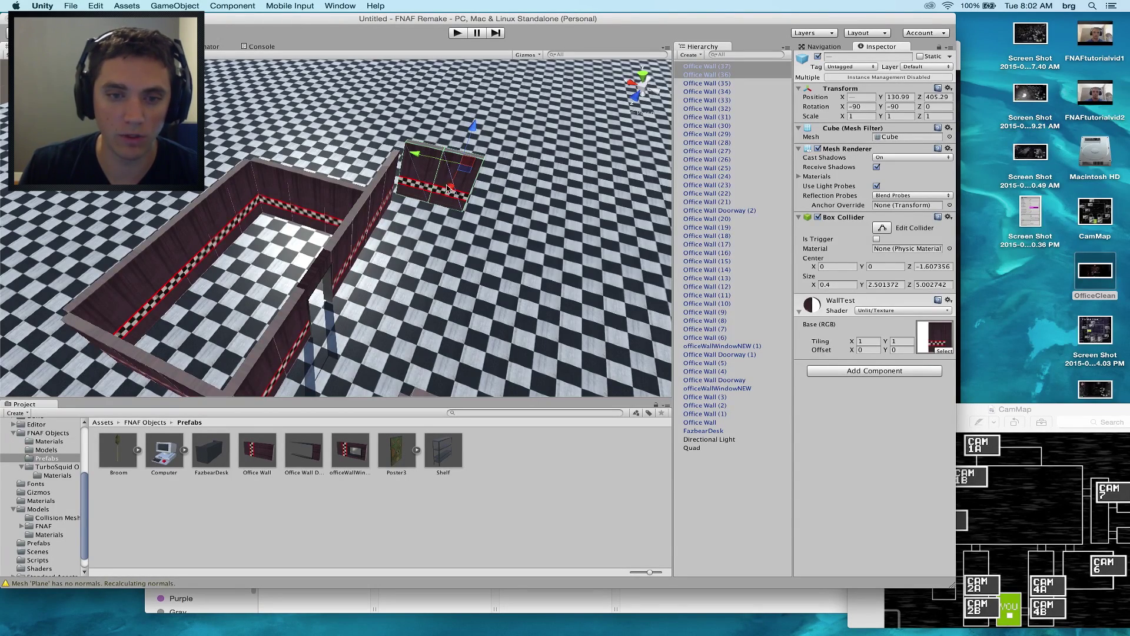
middle_click_drag(441, 295, 343, 373)
scroll(368, 349, "up", 2)
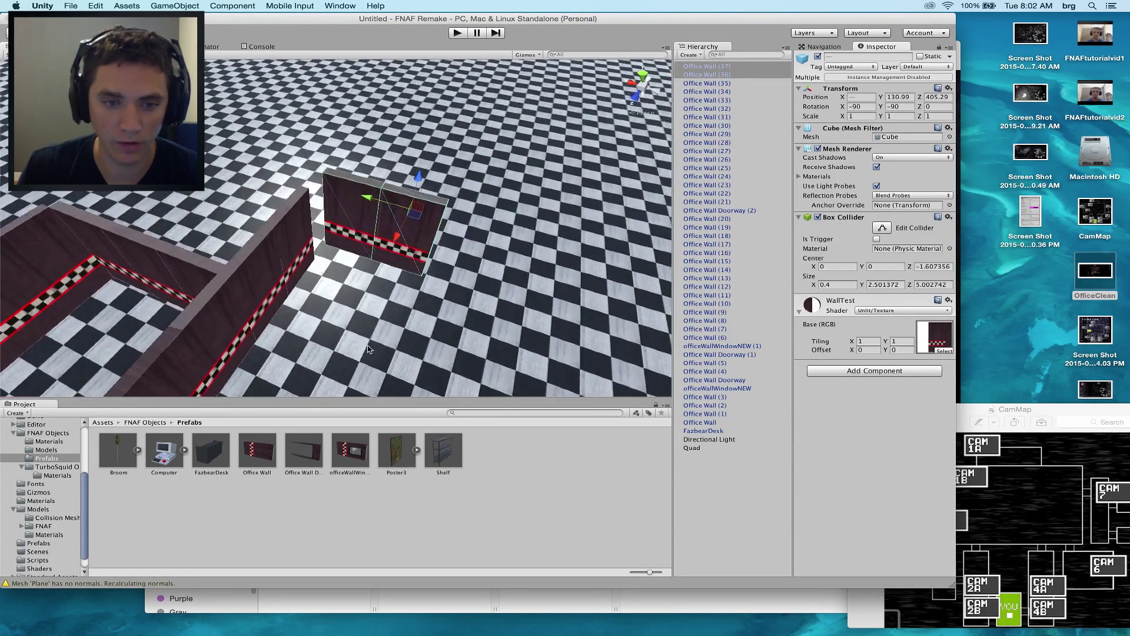
key("v")
left_click_drag(327, 176, 312, 199)
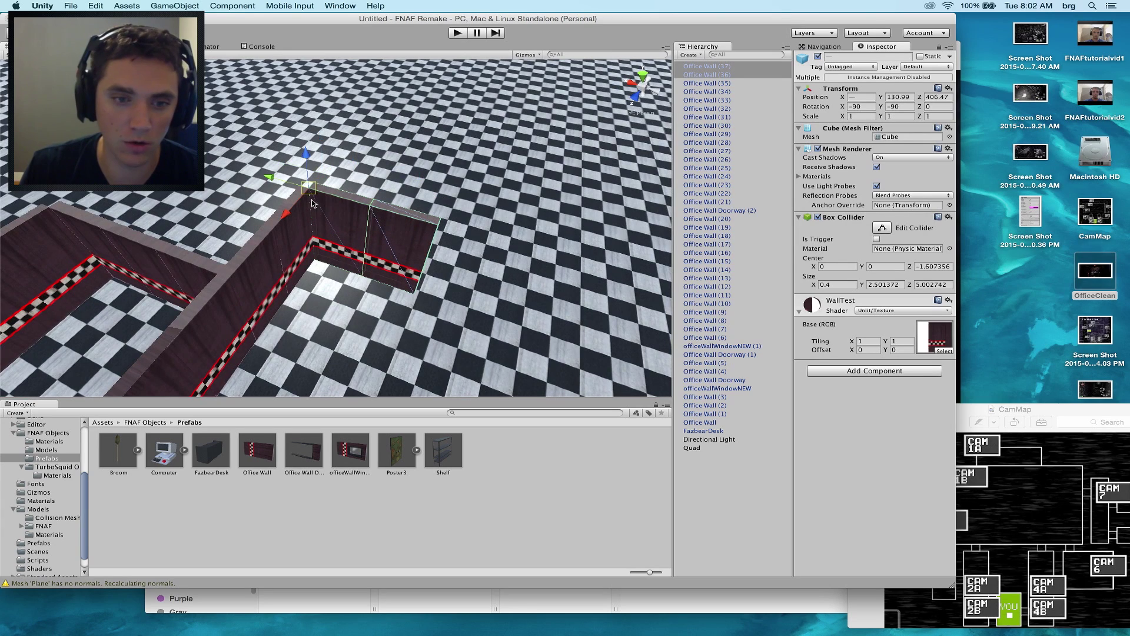
Step: Duplicate the side corridor doorway and place the copy crosswise in front of the two far-end walls
scroll(402, 289, "down", 3)
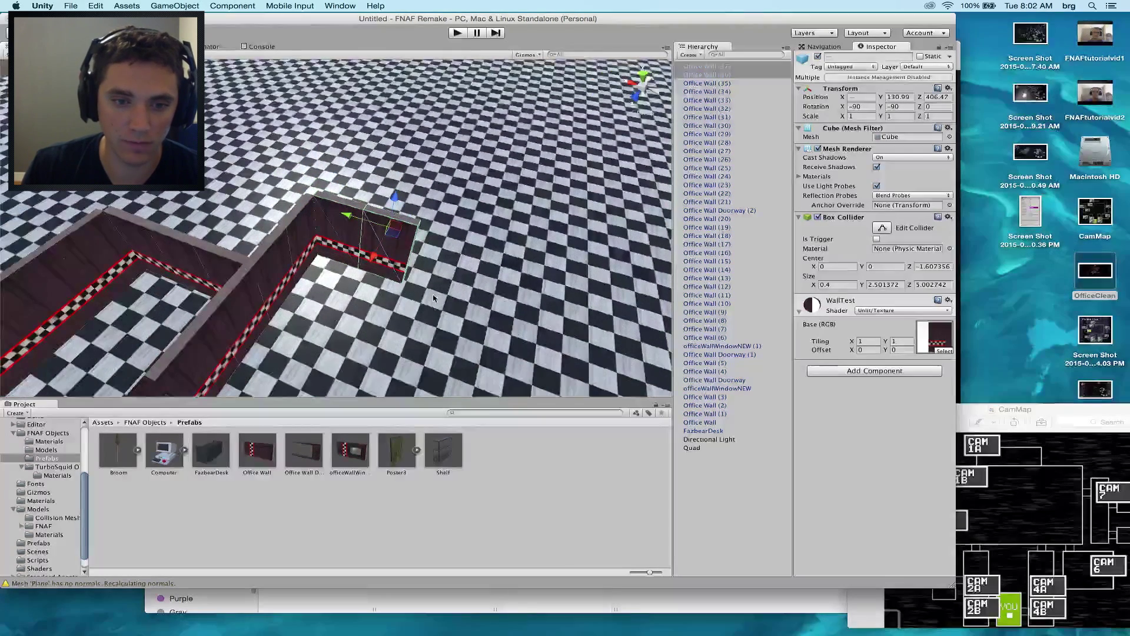
left_click(247, 172)
key("super+d")
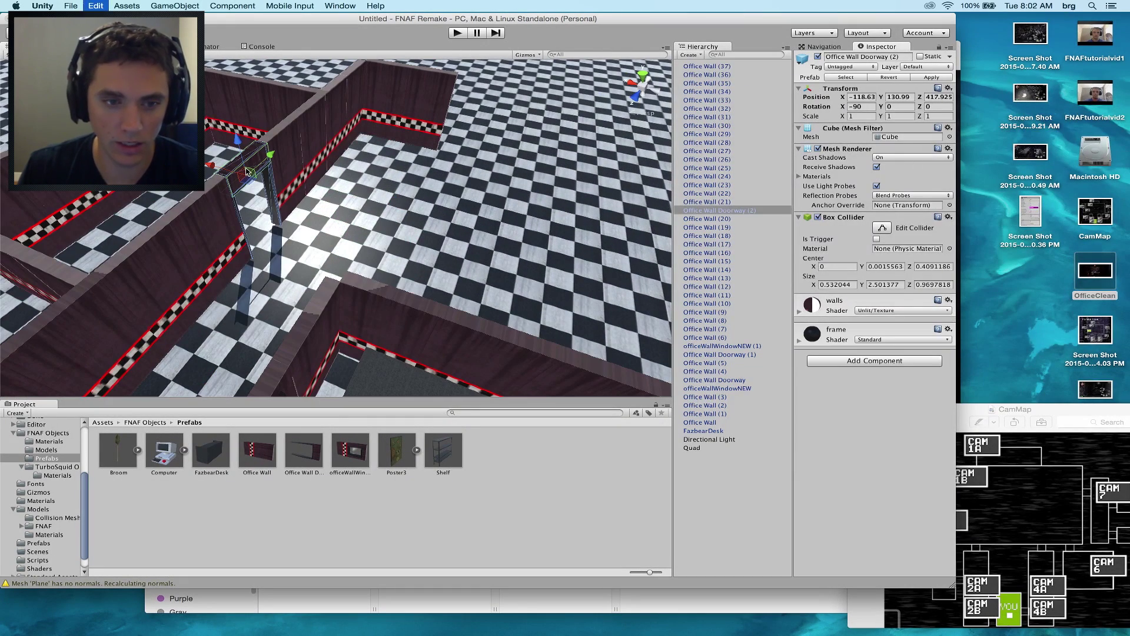
key("super+d")
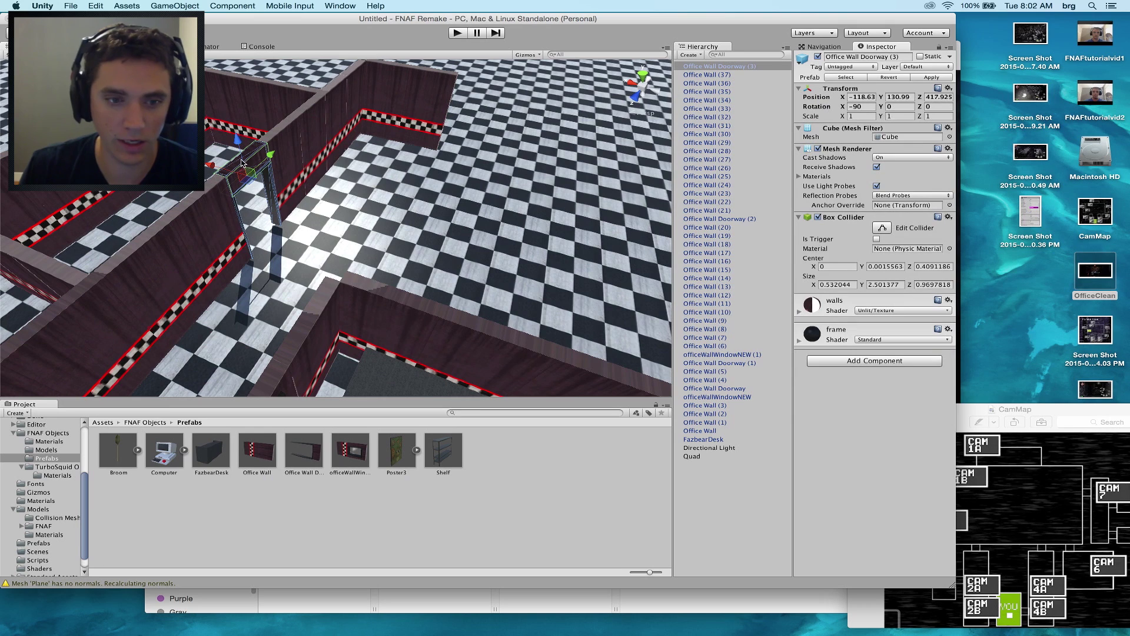
left_click_drag(273, 157, 460, 125)
key("e")
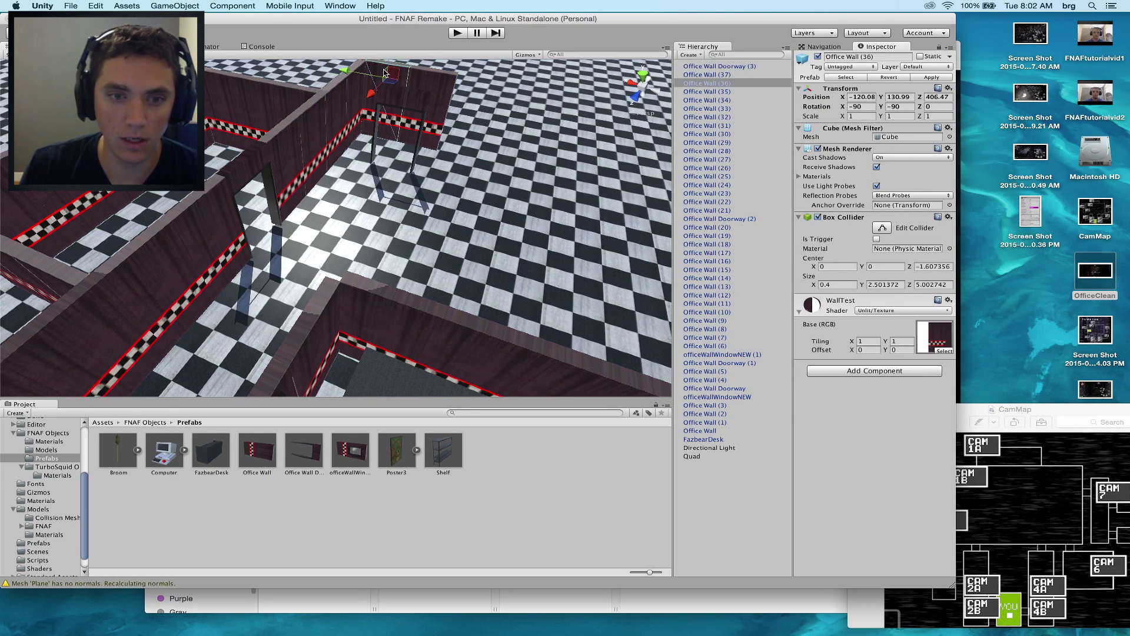
Step: Set the Y scale of the far-end wall nearest the corner to 0.5 and save it as a new prefab
middle_click_drag(436, 114, 430, 179)
key("r")
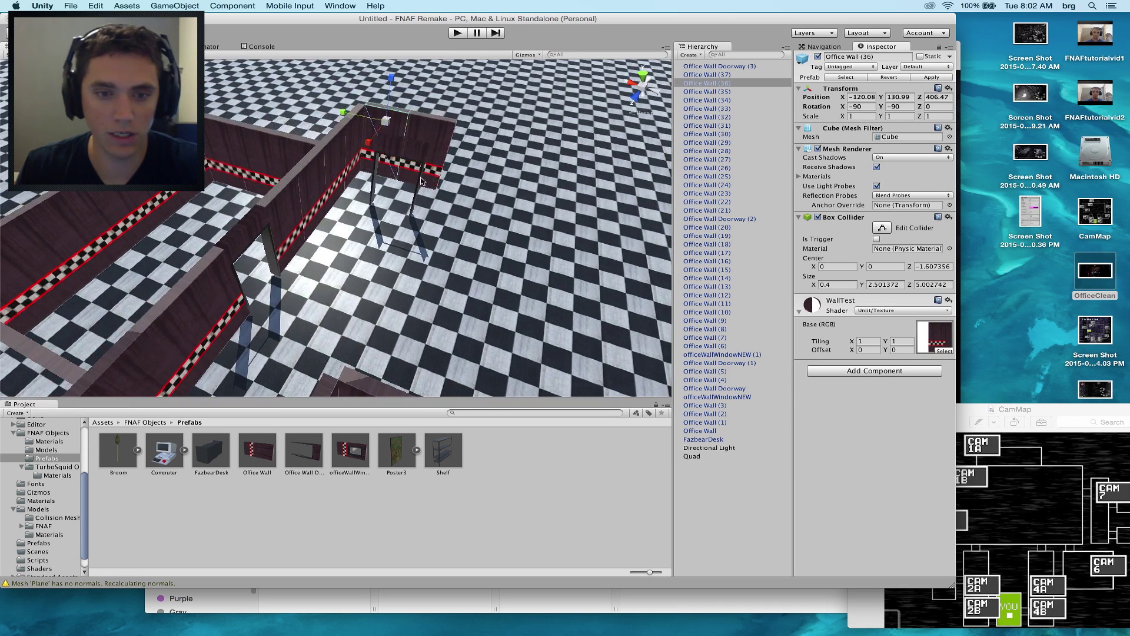
left_click_drag(339, 117, 368, 118)
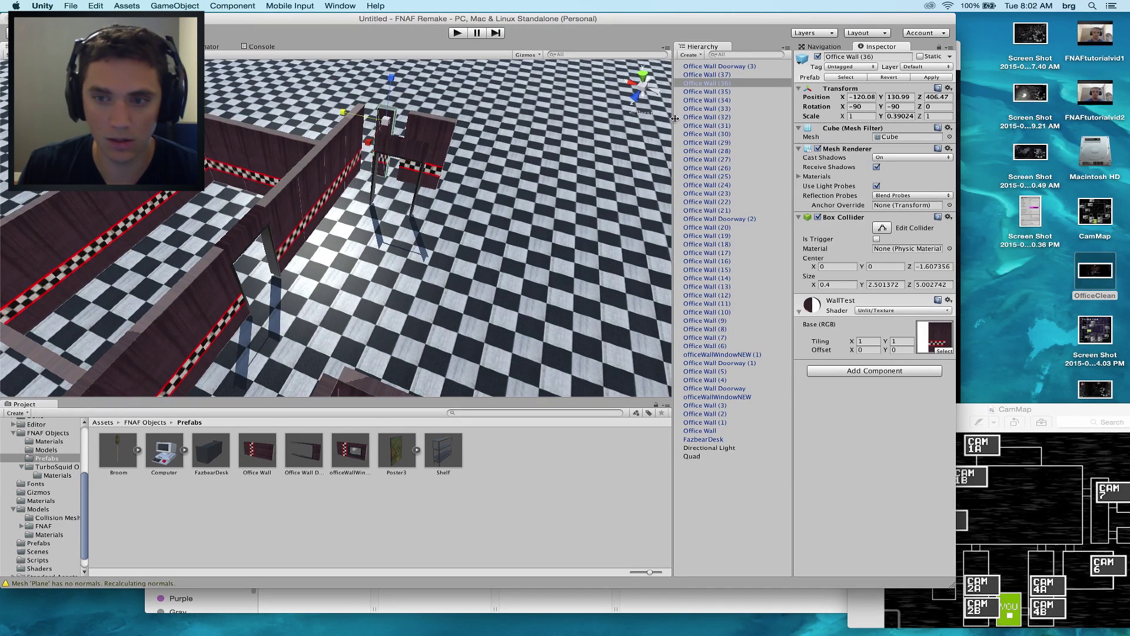
left_click(906, 116)
type("0.5")
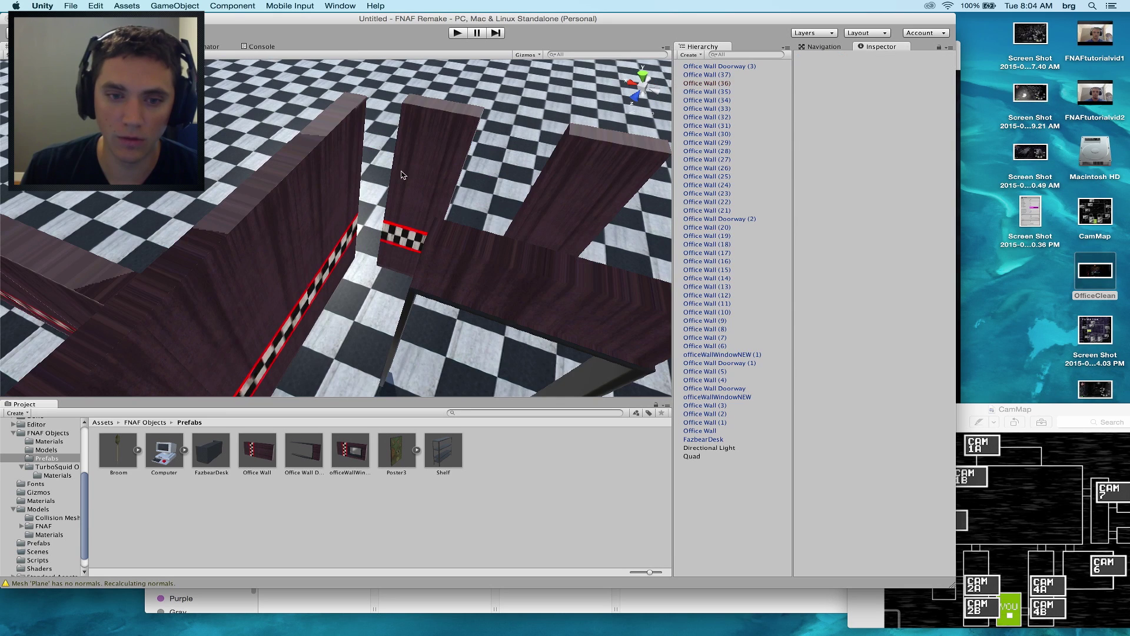
left_click(431, 167)
left_click_drag(687, 88, 534, 472)
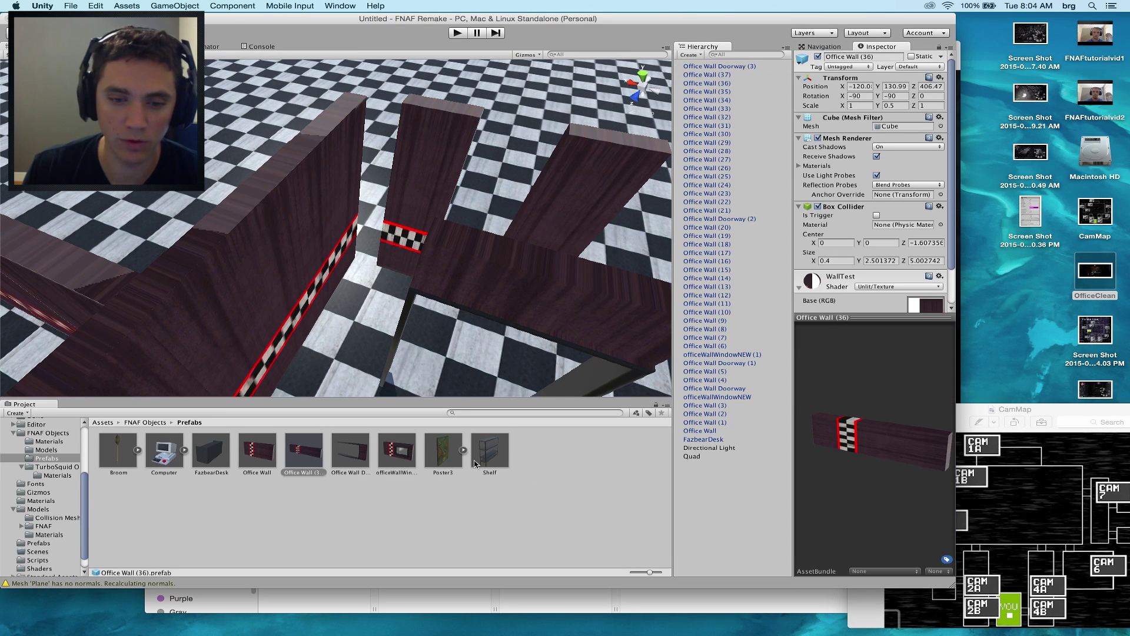
Step: Try a texture tiling of X 1.48 on the half-width wall's WallTest material, and set it back to 1
left_click(411, 195)
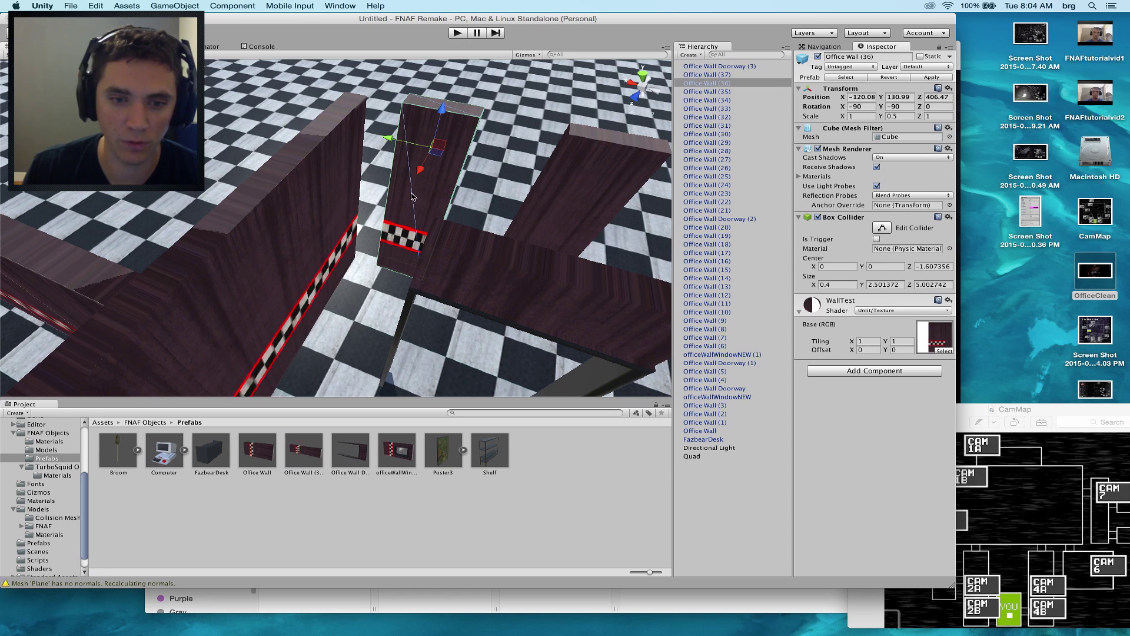
left_click(854, 343)
type("1.48")
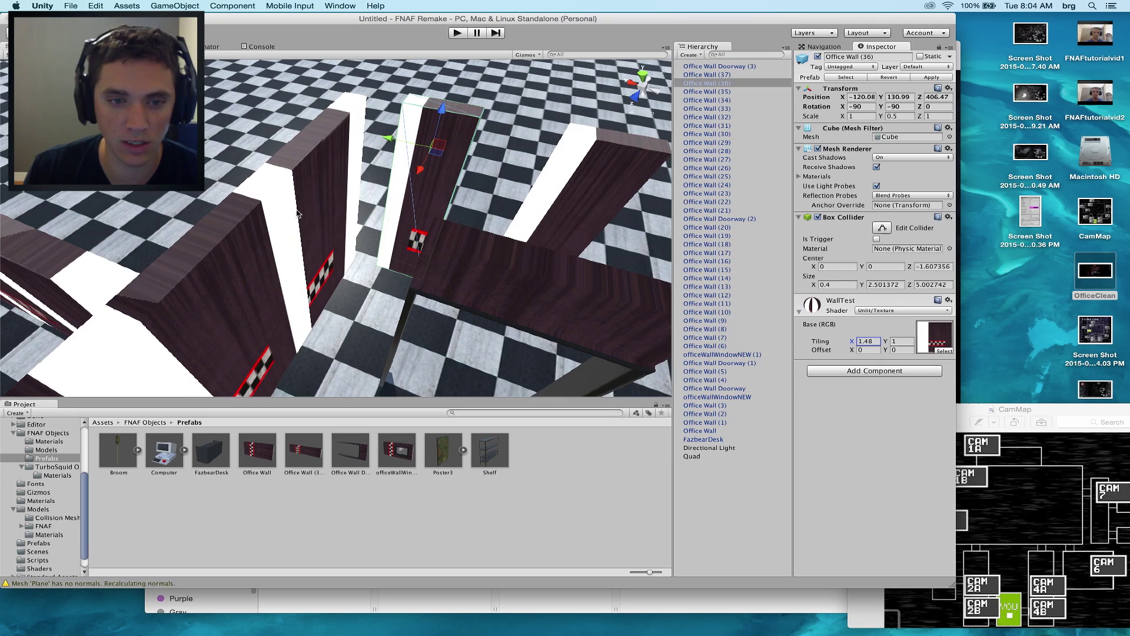
scroll(267, 268, "down", 6)
middle_click_drag(343, 306, 388, 307)
left_click(865, 341)
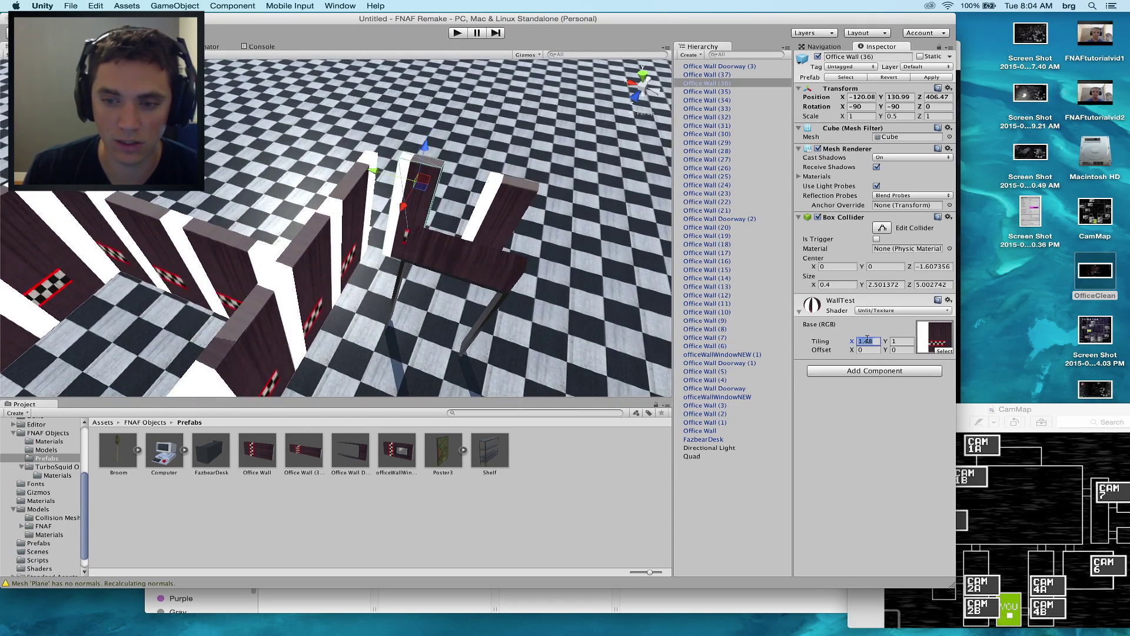
type("1")
key("Return")
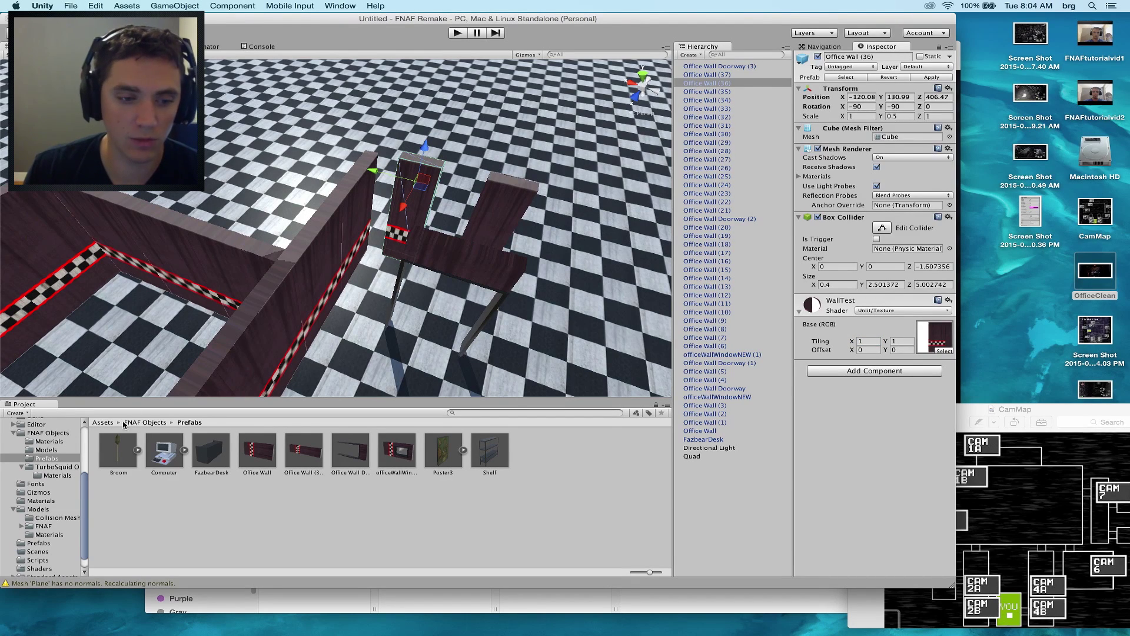
Step: Create a new material named HalfWall in the FNAF Objects folder
left_click(53, 433)
left_click(120, 502)
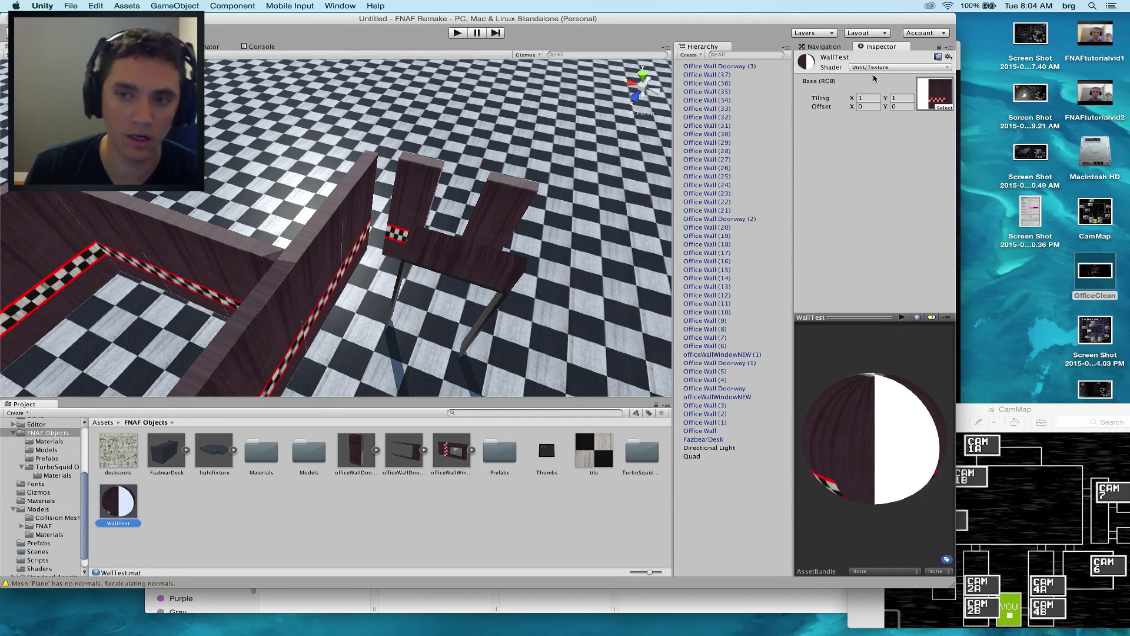
right_click(220, 455)
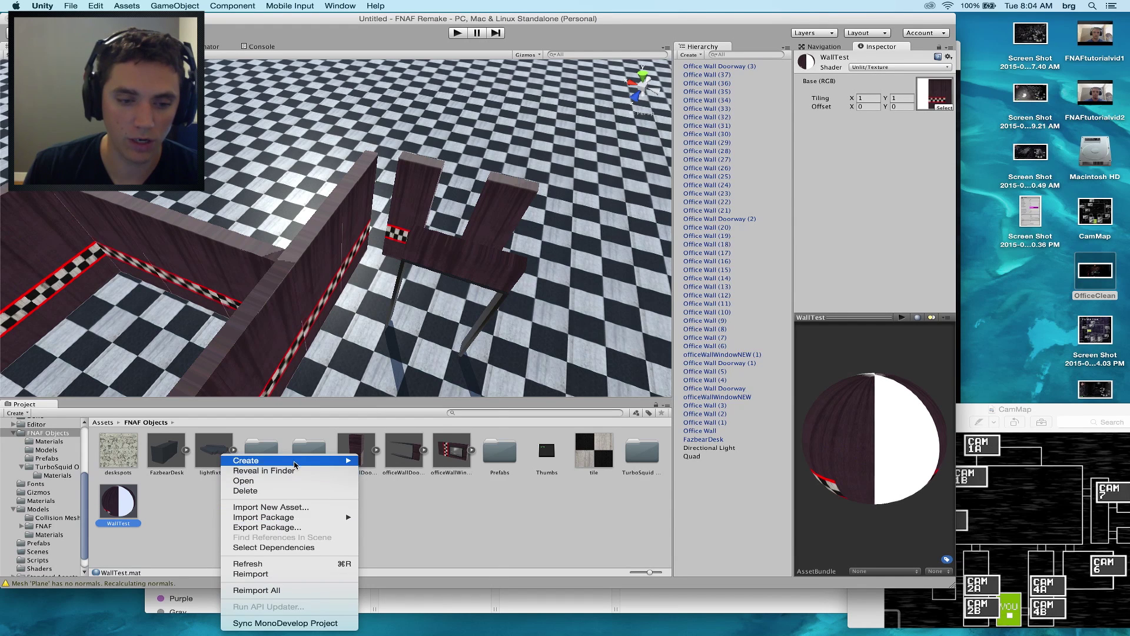
mouse_move(296, 463)
left_click(388, 466)
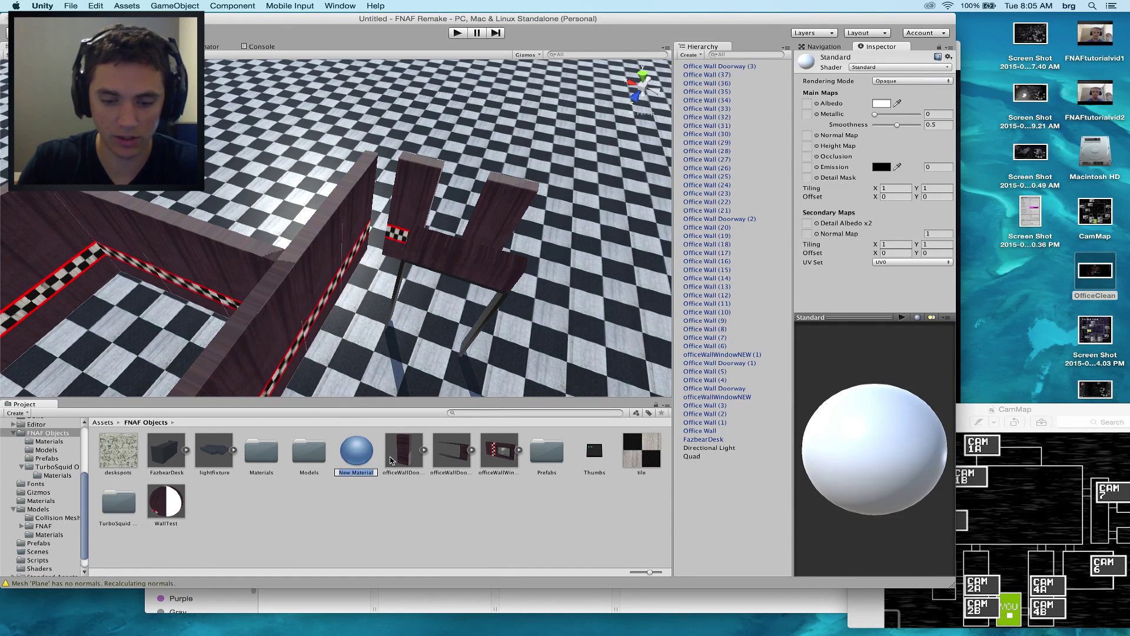
type("HalfWall")
key("Return")
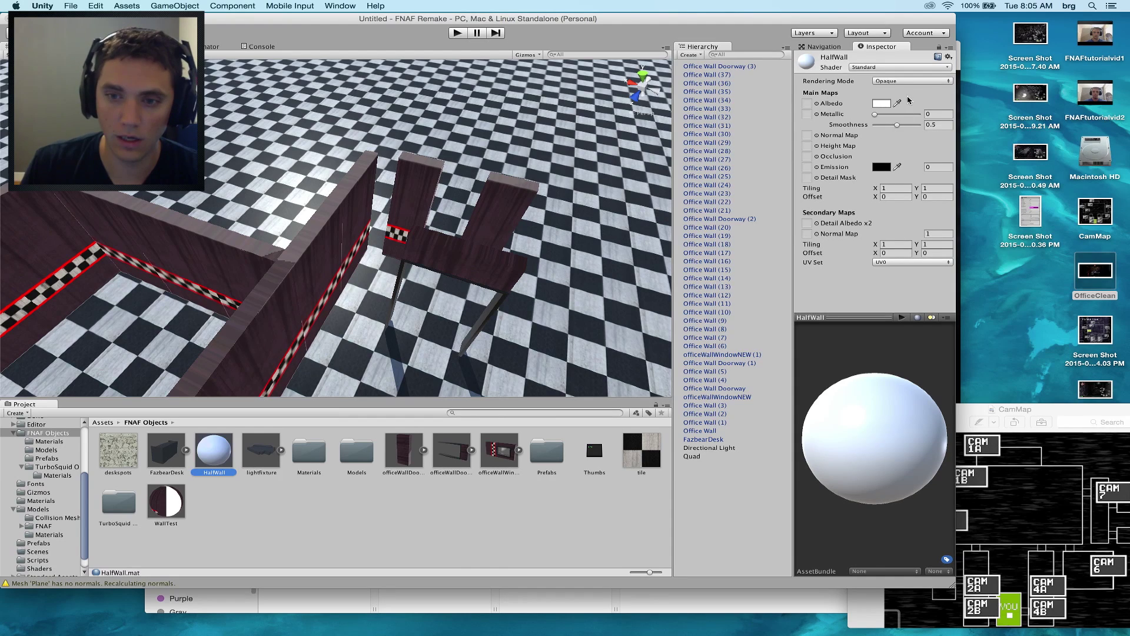
Step: Set the HalfWall material's shader to Unlit/Texture
left_click(881, 105)
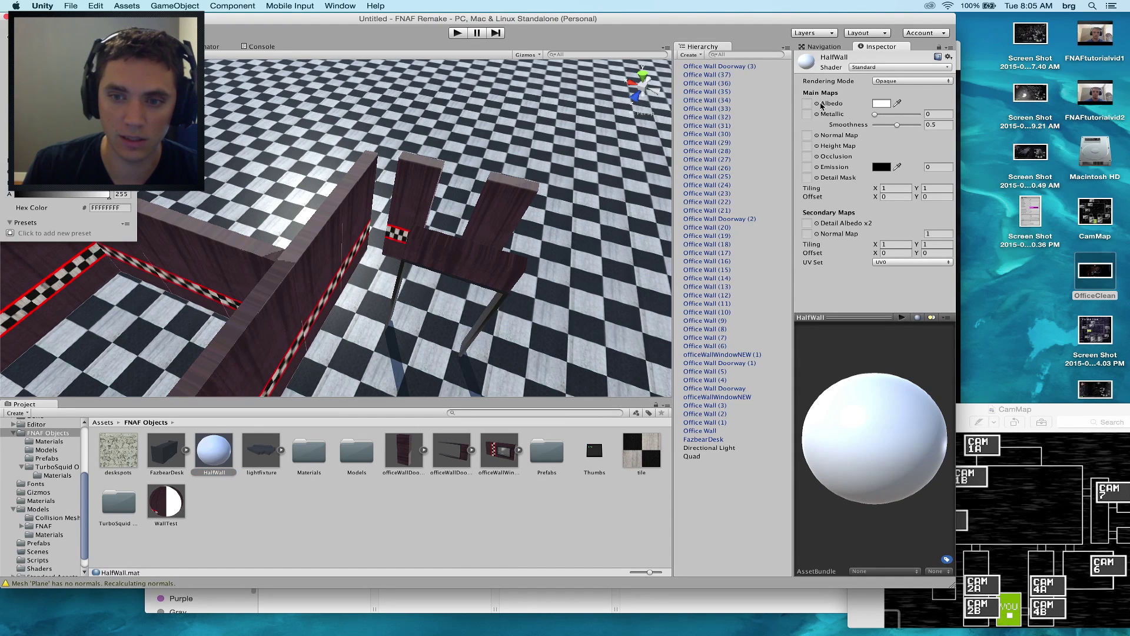
left_click(879, 66)
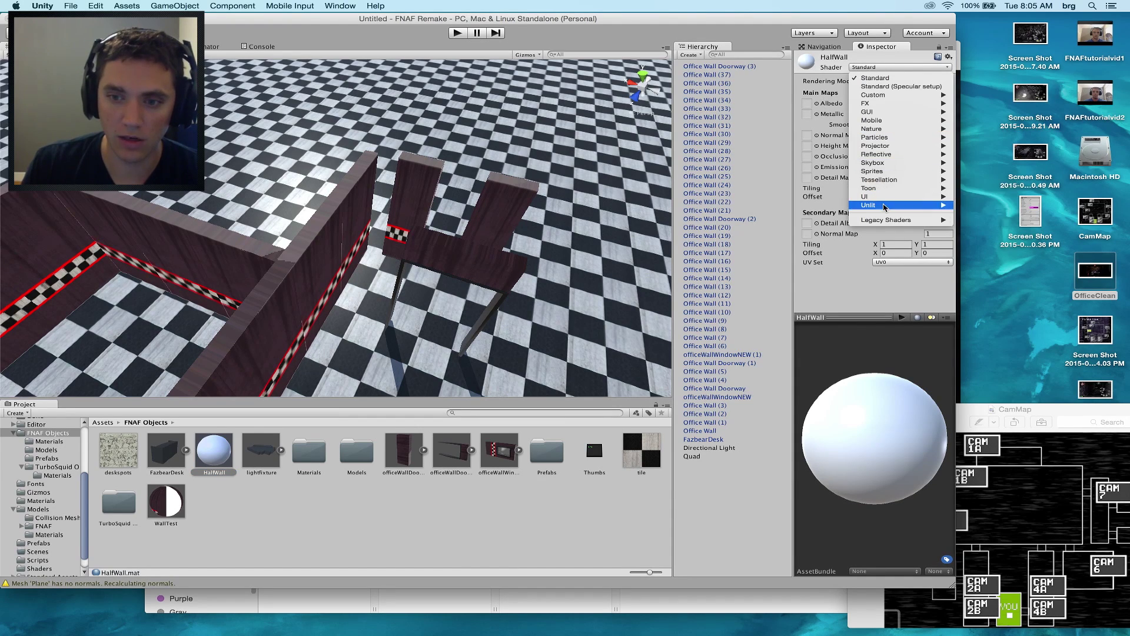
mouse_move(884, 207)
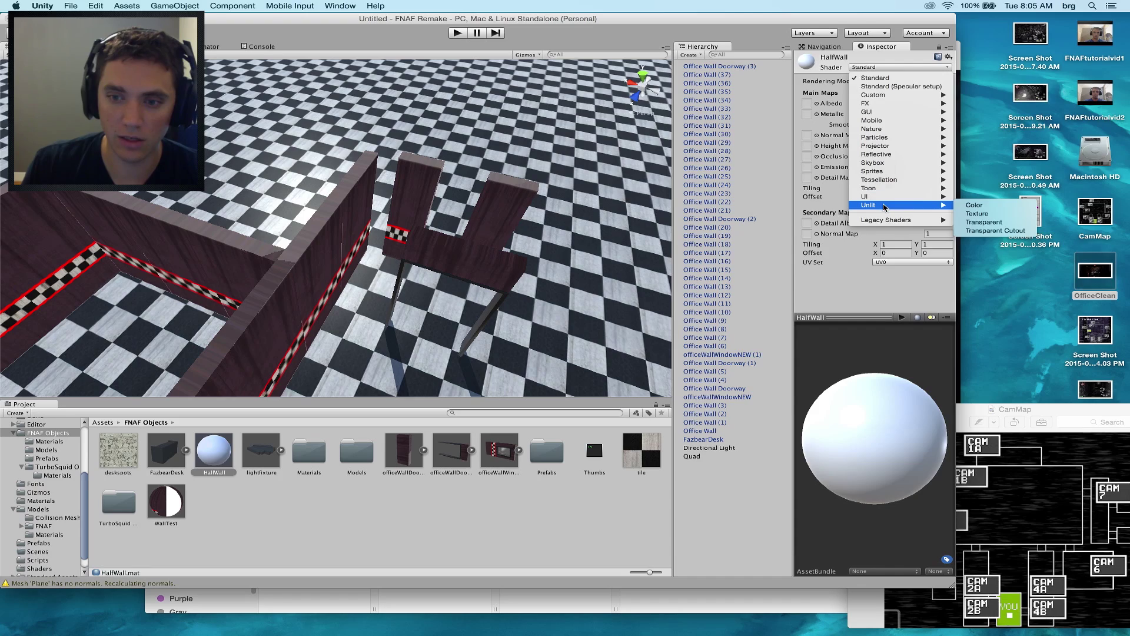
left_click(989, 214)
Step: Assign the windowWall texture to the HalfWall material and apply the material to the half-width wall
left_click(944, 108)
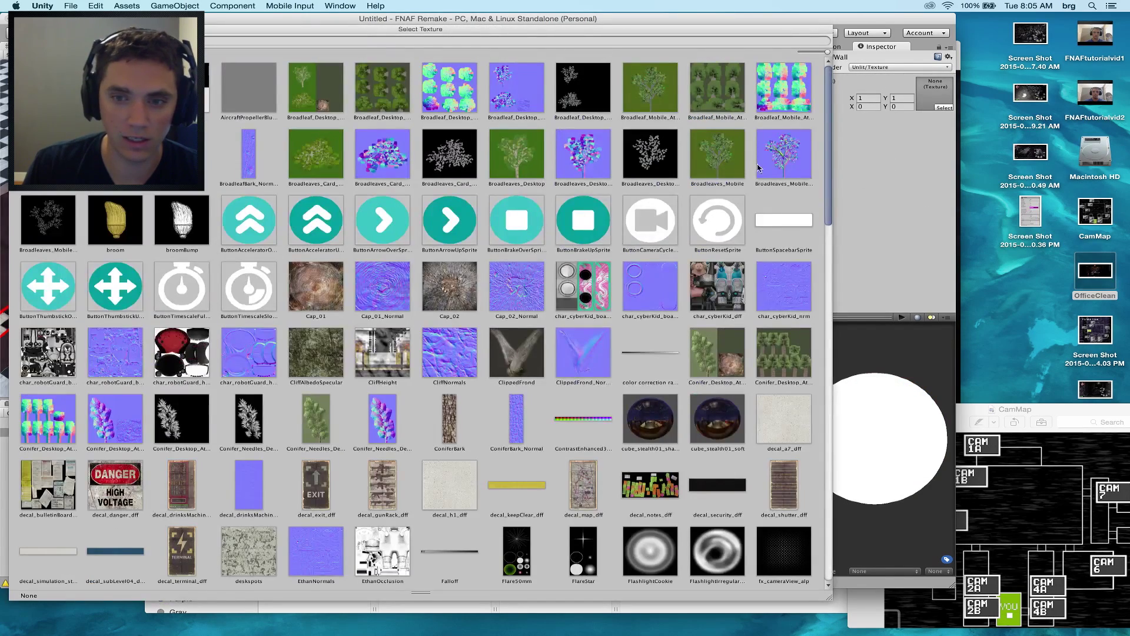
left_click_drag(831, 202, 838, 631)
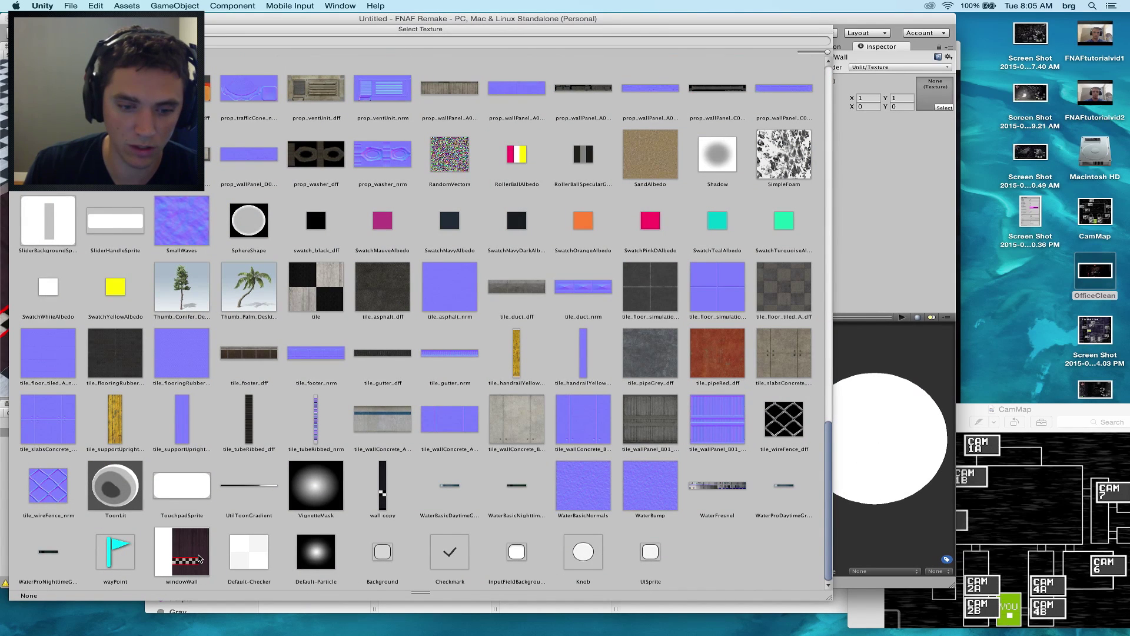
double_click(198, 558)
left_click_drag(217, 459, 412, 207)
left_click(412, 207)
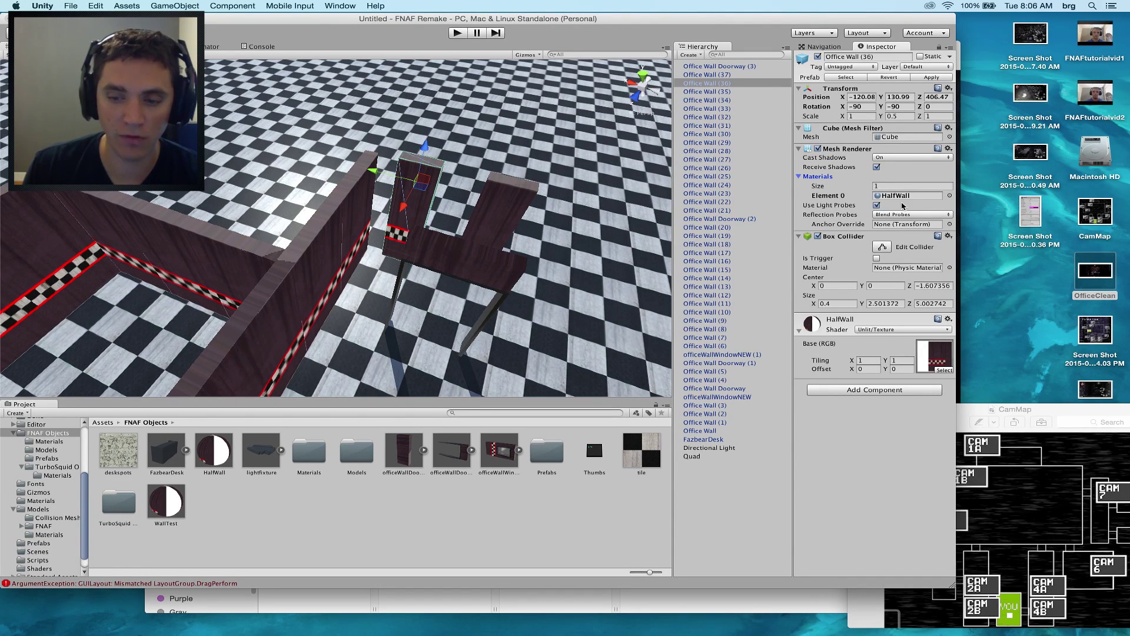
Step: Set the HalfWall material's texture tiling to X 0.5 and its offset to X 0.16
mouse_move(851, 363)
left_mouse_down()
mouse_move(865, 360)
mouse_move(854, 363)
left_mouse_up()
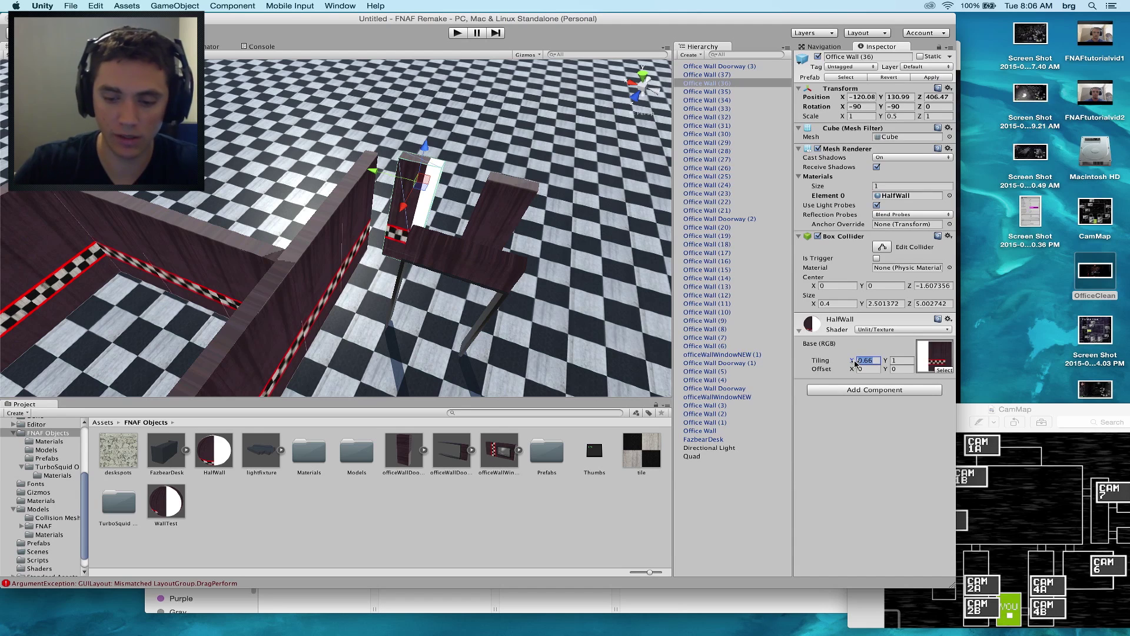
key("BackSpace")
type("0.5")
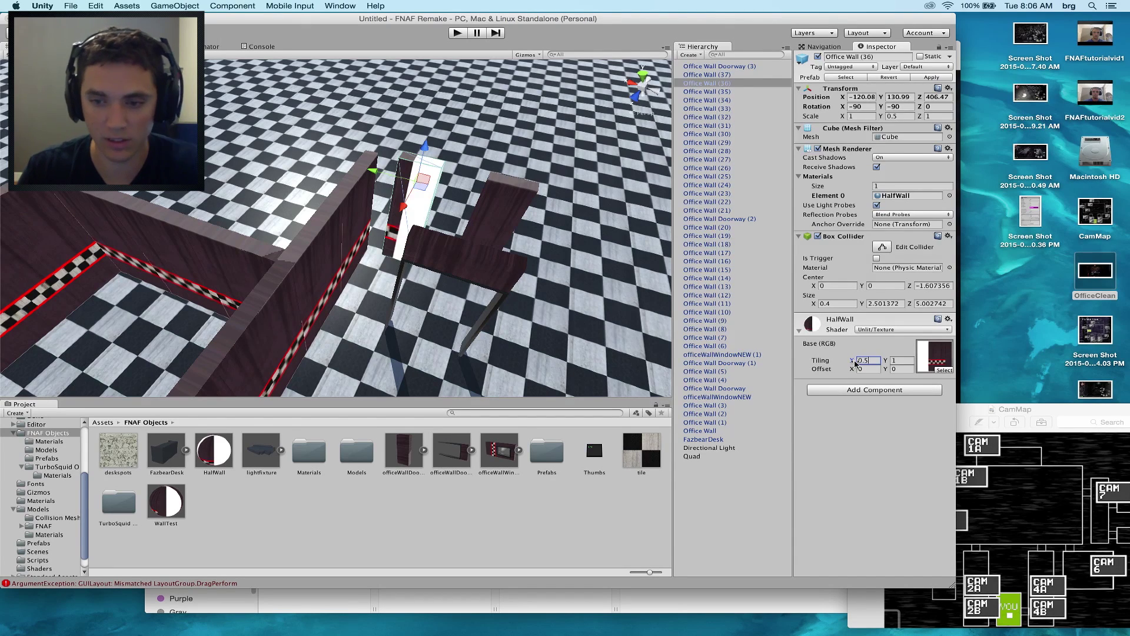
left_click_drag(848, 372, 858, 372)
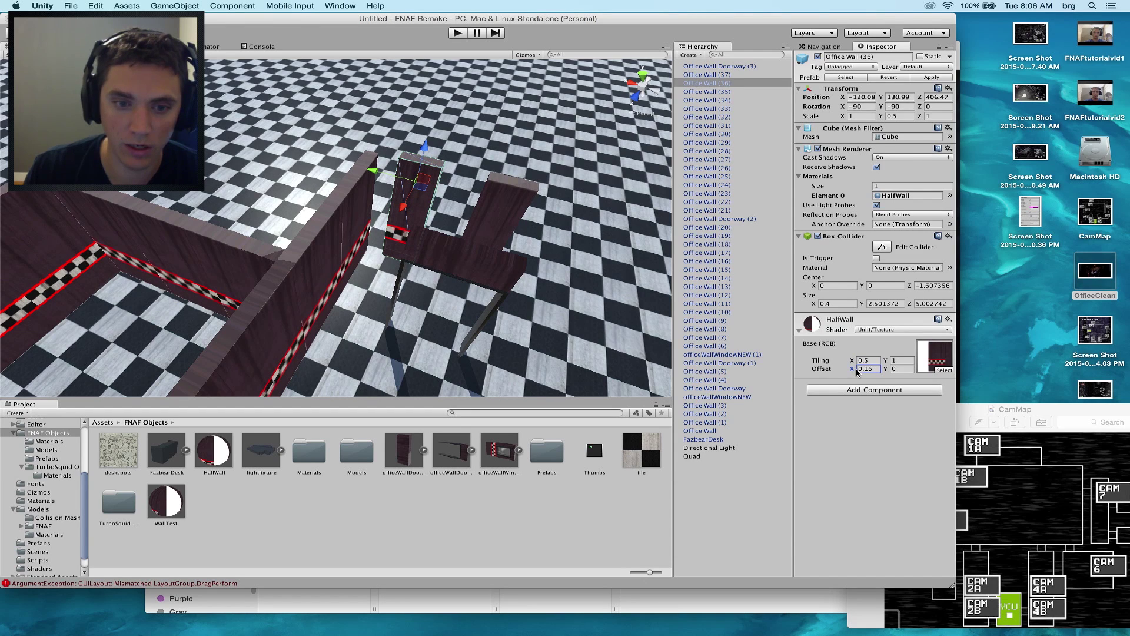
key("f")
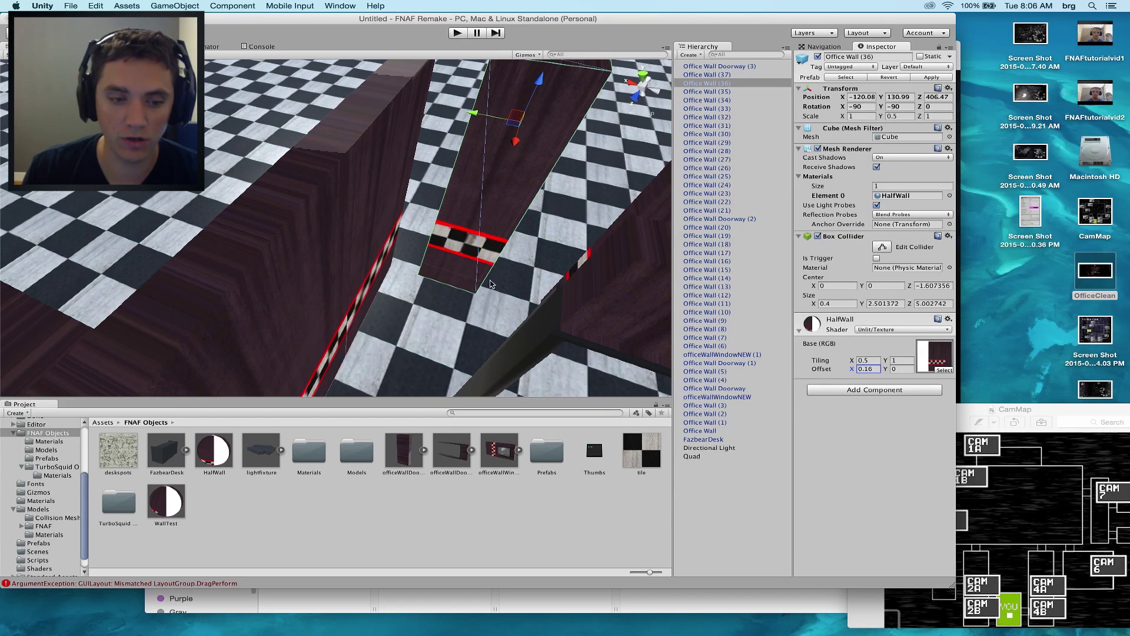
Step: Turn the half-width wall to a Y rotation of -270 and snap it into the corridor's end corner
left_click_drag(511, 264, 333, 229, "alt")
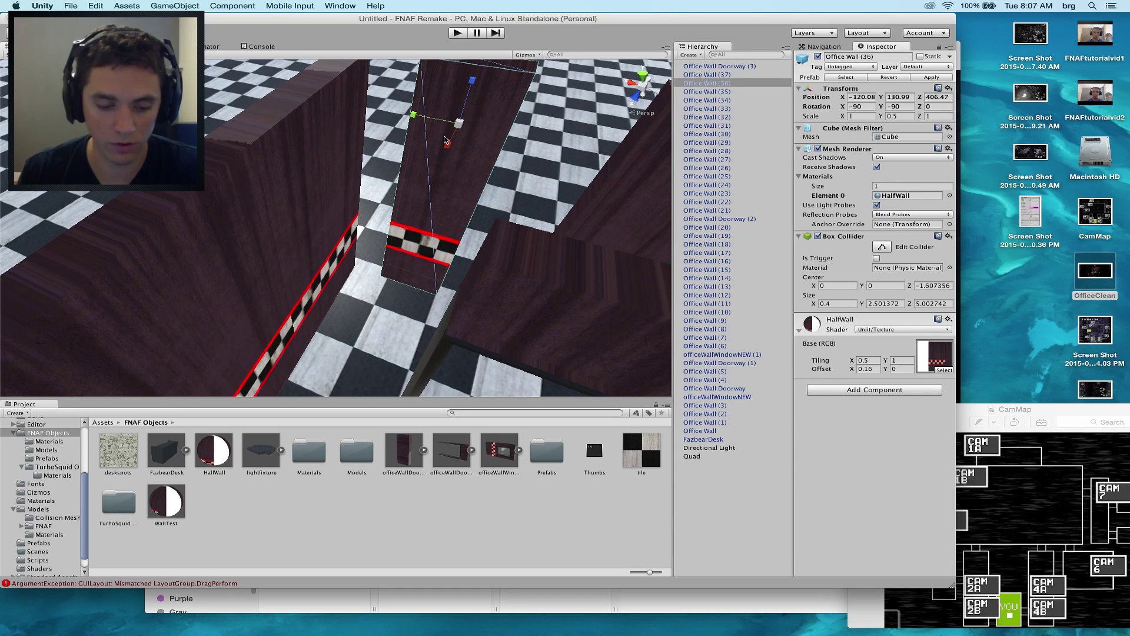
key("w")
key("e")
key("super+z")
left_click_drag(439, 107, 390, 86, "alt")
key("w")
key("v")
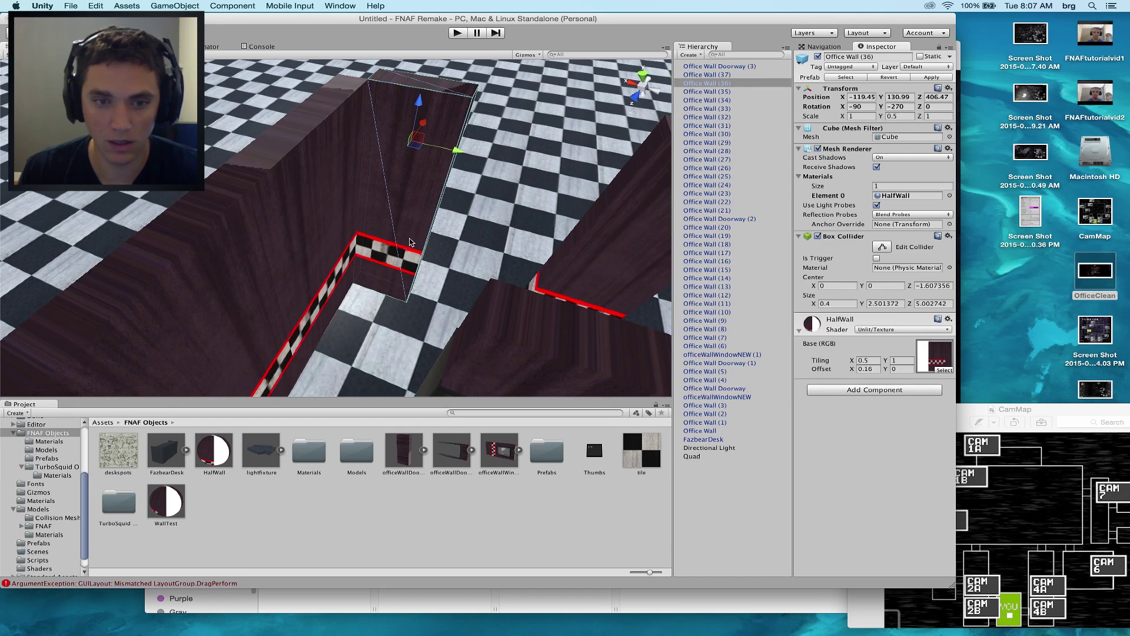
scroll(381, 230, "down", 4)
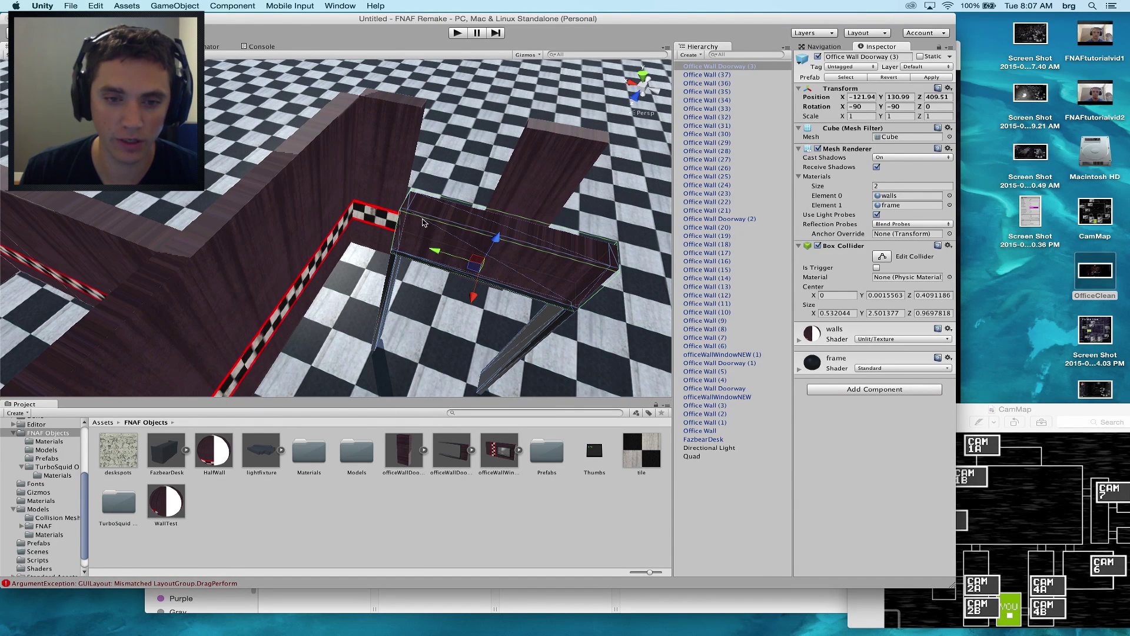
Step: Snap the doorway against the half-width wall at the corridor's end and delete the surplus wall overlapping it
key("v")
left_click_drag(394, 213, 507, 184)
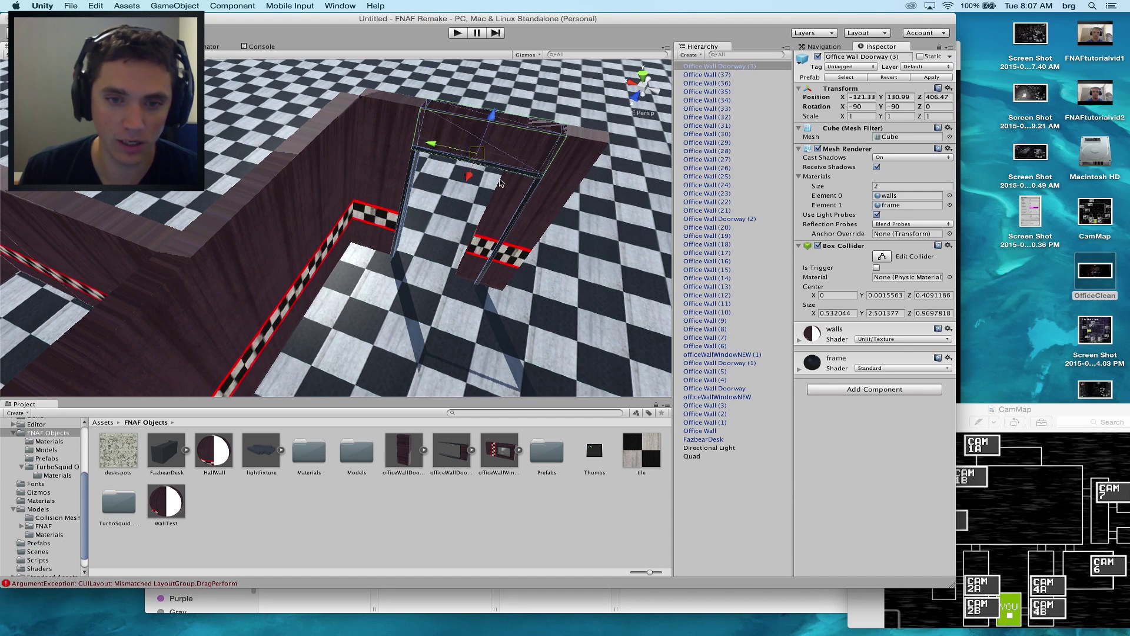
left_click(575, 180)
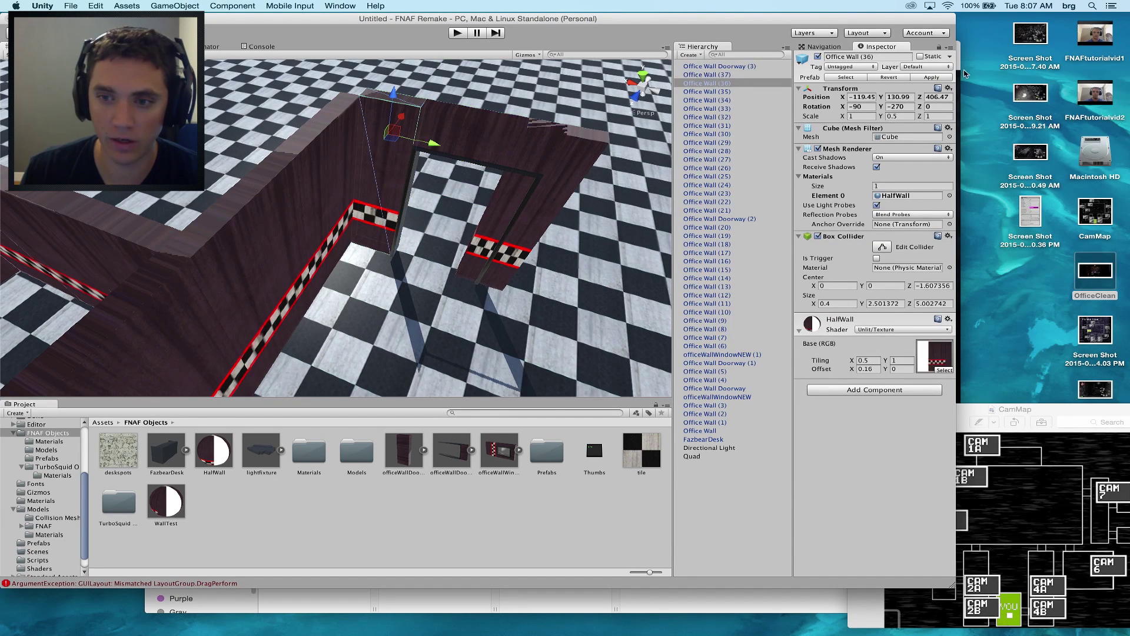
key("super+BackSpace")
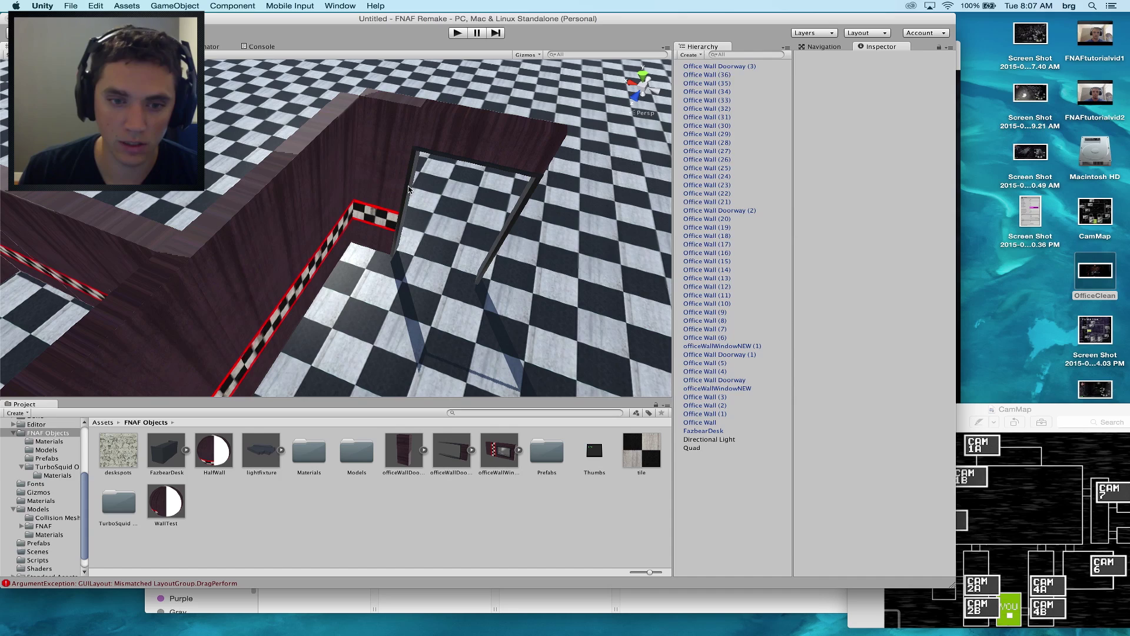
Step: Duplicate the corridor's long row of walls and place the copies along its open side, between the end doorway and the office
left_click(370, 180)
scroll(389, 194, "down", 5)
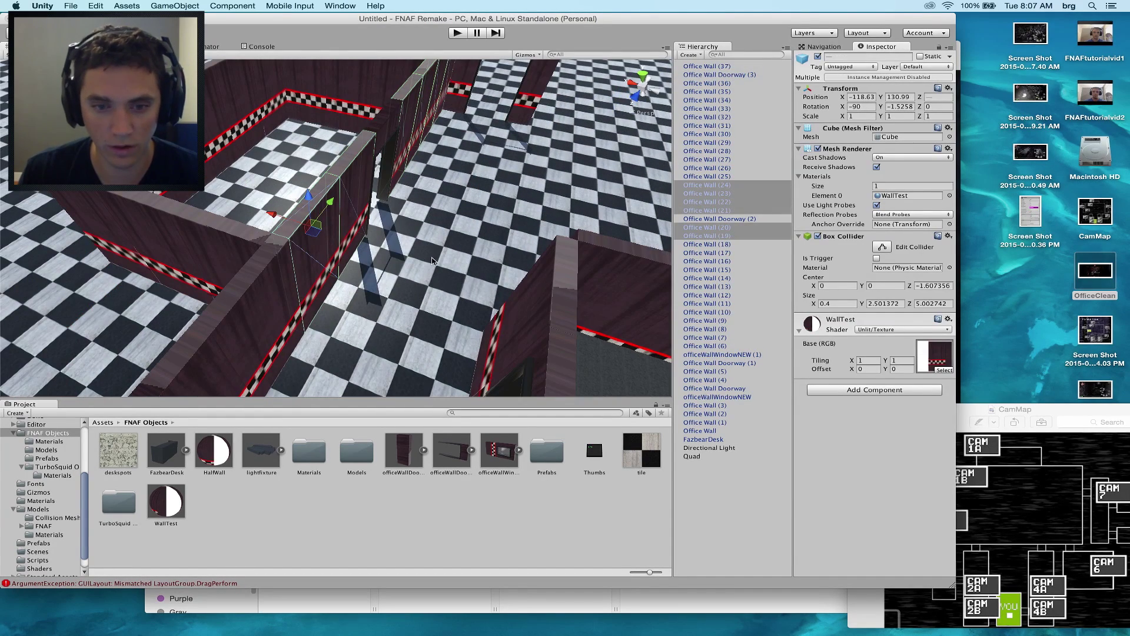
left_click_drag(427, 267, 215, 159, "alt")
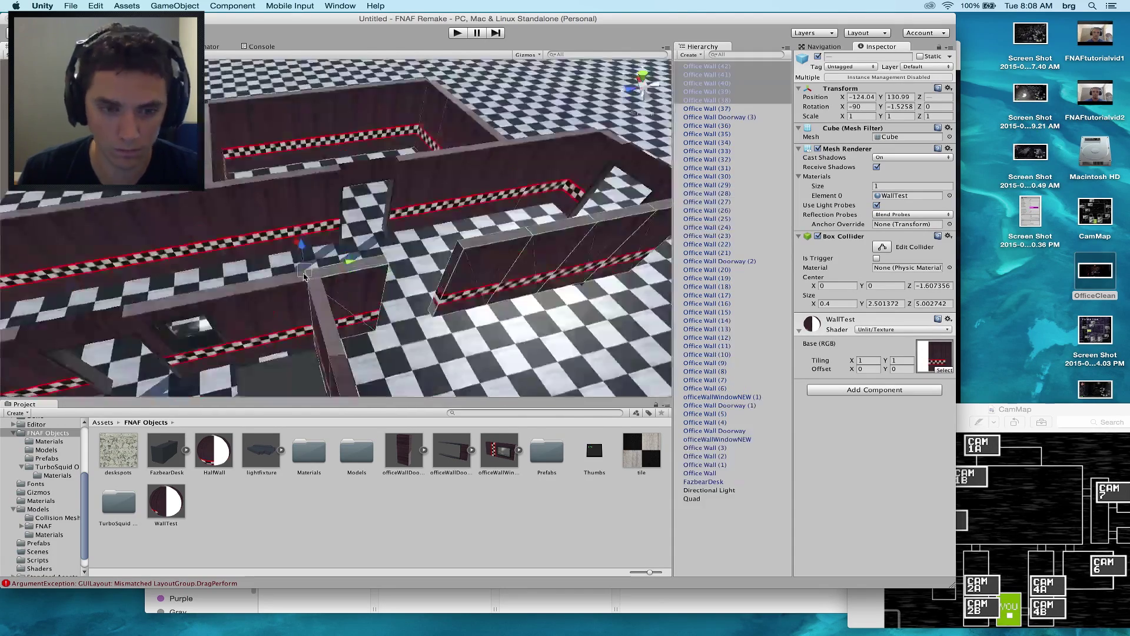
left_click(500, 337)
left_click(463, 104)
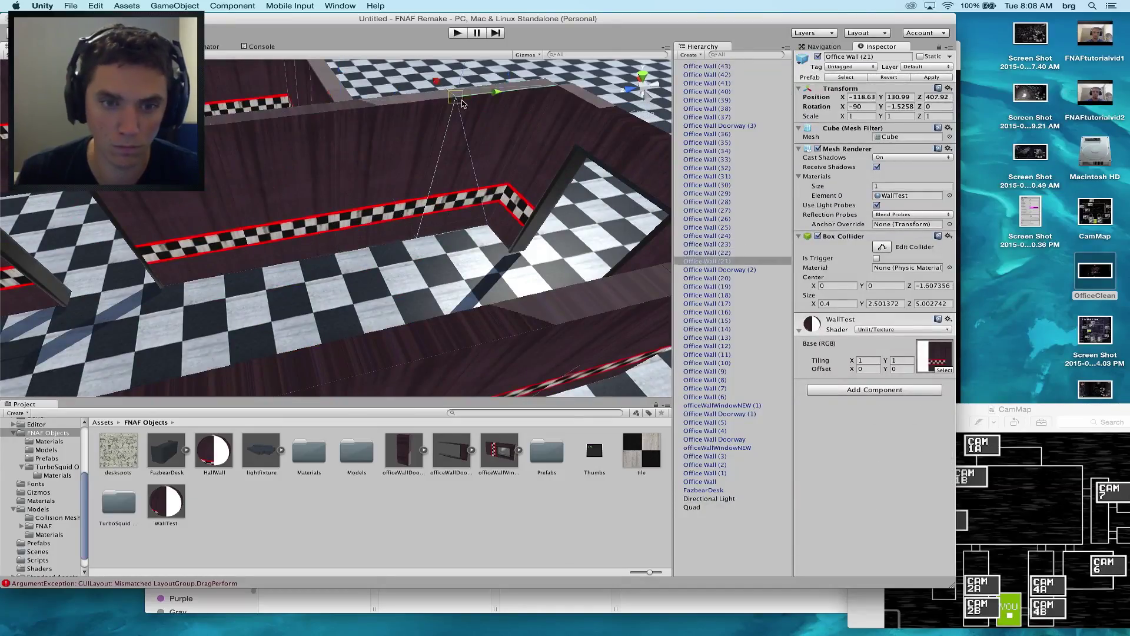
left_click(329, 154)
left_click(565, 194)
left_click_drag(518, 194, 530, 223, "alt")
left_click(377, 230)
left_click_drag(412, 224, 530, 194, "alt")
Step: Create an empty game object for the end doorway and its two half walls, outside any parent, and name it HalfWallDoorway
left_click(589, 205)
left_click(509, 187, "shift")
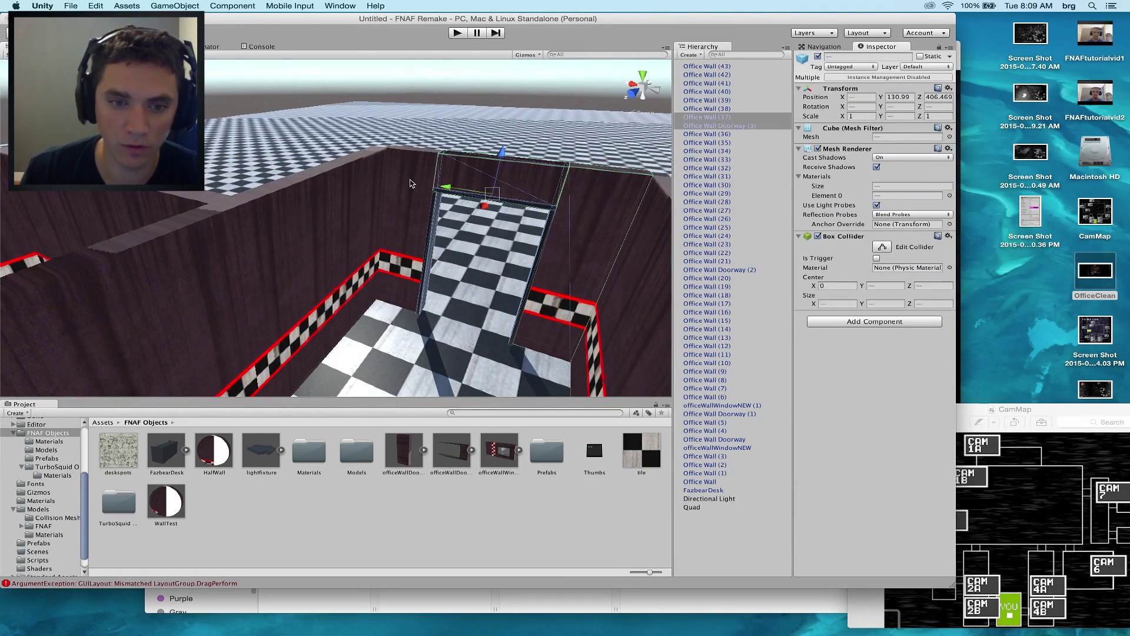
left_click(411, 183, "shift")
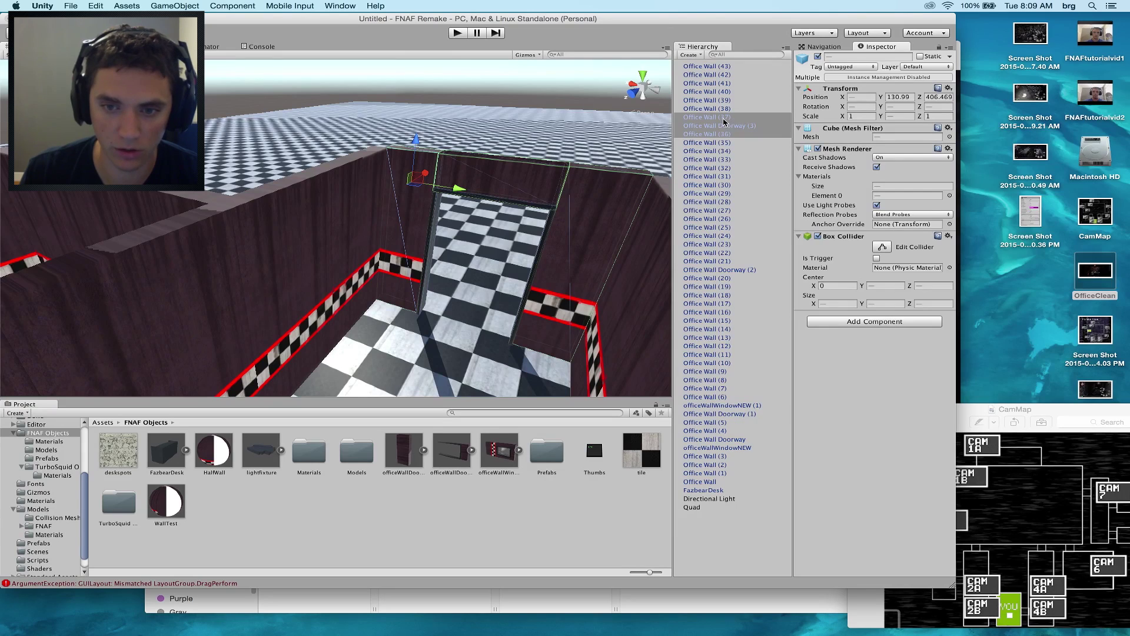
key("alt+shift+n")
left_click_drag(719, 126, 730, 113)
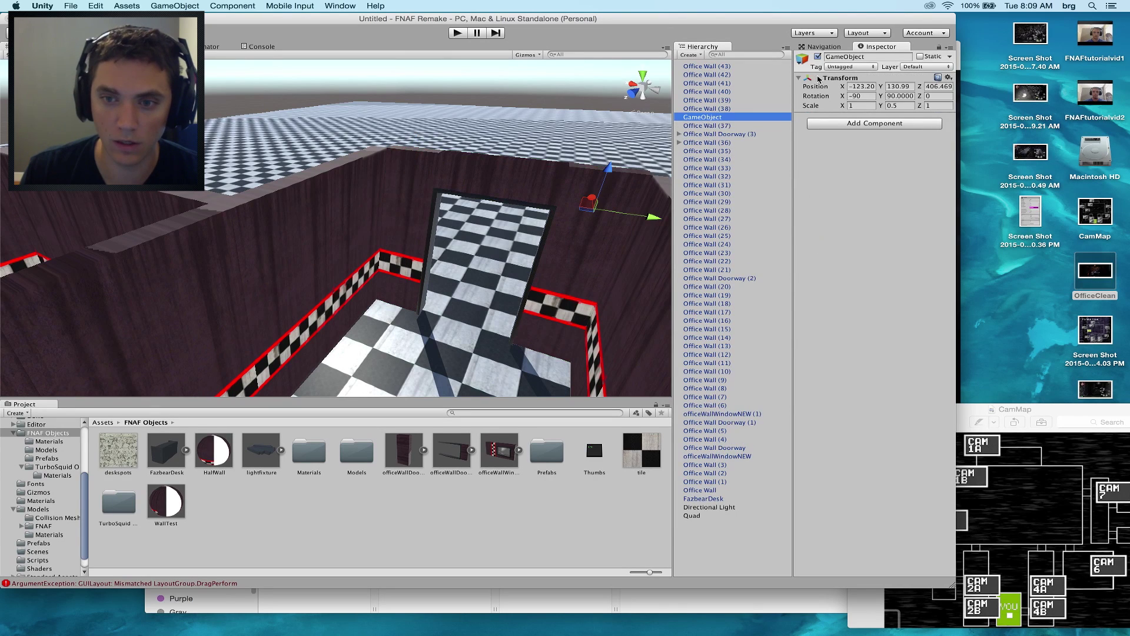
left_click(870, 58)
type("HalfWall")
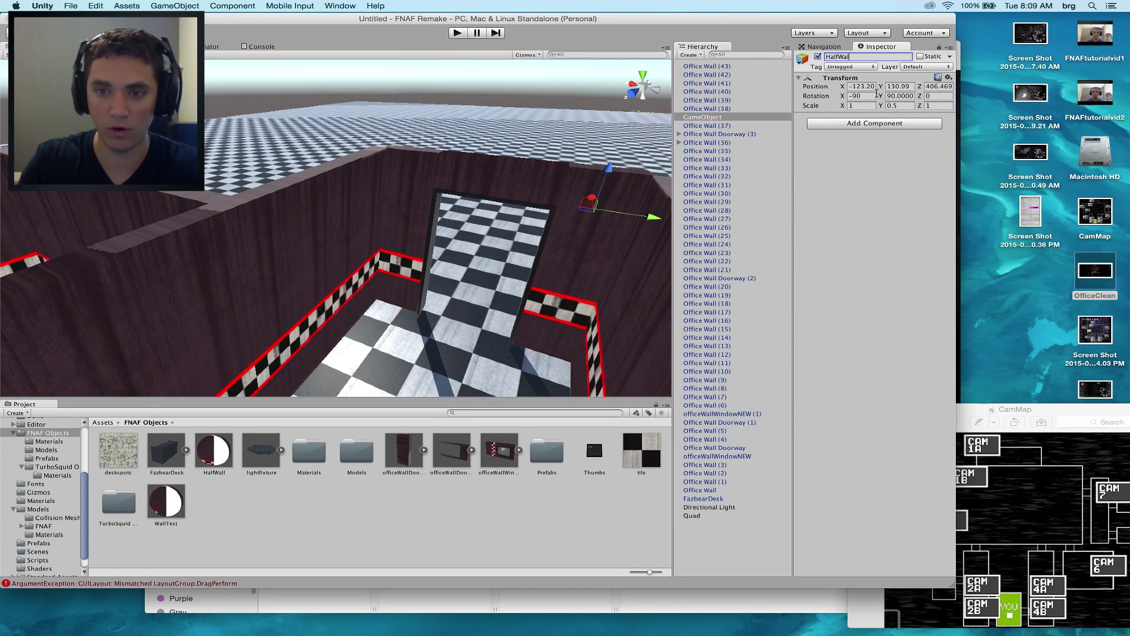
type("Doorway")
Step: Parent the end doorway and both half walls to HalfWallDoorway and save it as a prefab in the Prefabs folder
left_click(590, 202)
left_click(518, 181, "shift")
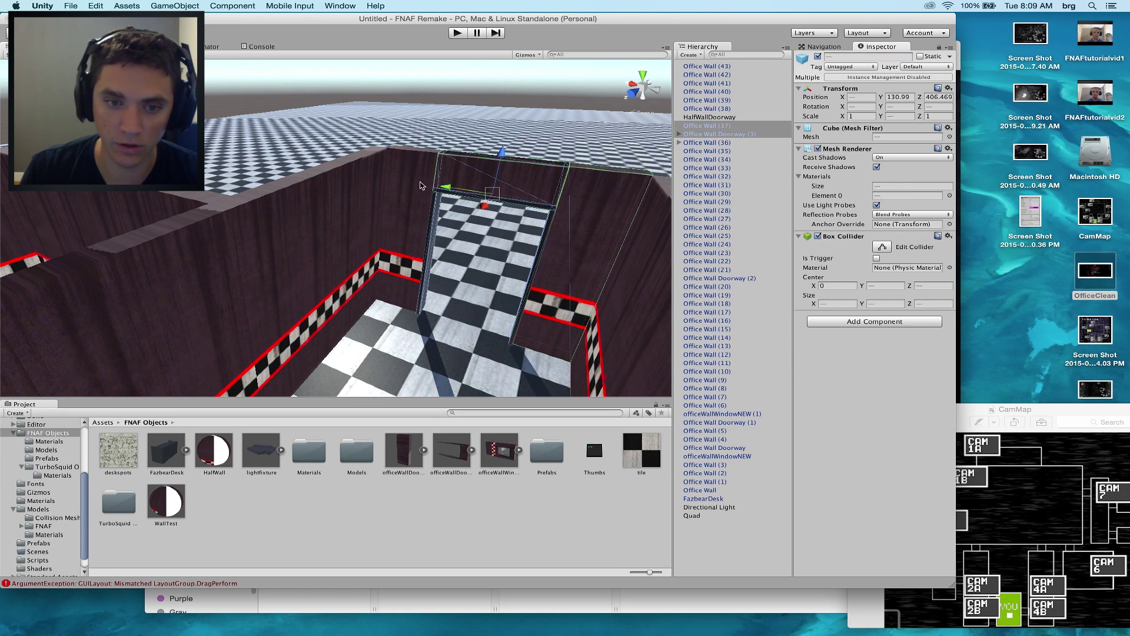
left_click(421, 183, "shift")
left_click_drag(707, 125, 40, 458)
left_click_drag(40, 458, 40, 458)
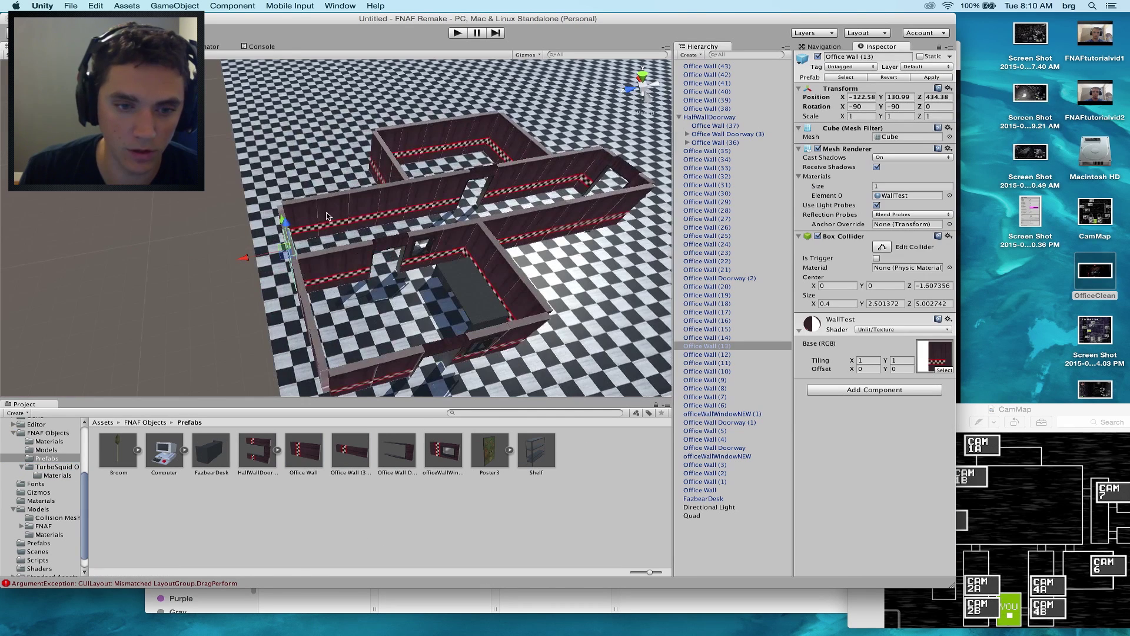
Step: Duplicate all the side corridor's walls and doorways together and move the copy to the opposite side of the office
left_click(499, 223)
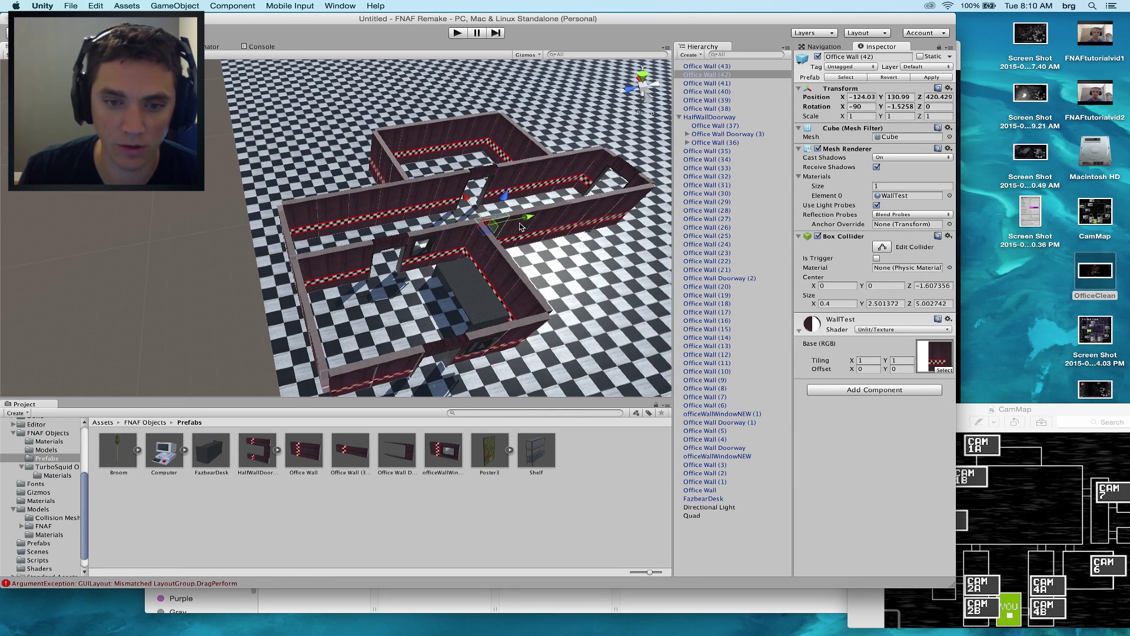
left_click_drag(518, 223, 619, 213, "shift")
left_click(635, 200, "shift")
left_click(629, 167, "shift")
left_click(588, 167, "shift")
left_click(534, 178, "shift")
left_click(424, 199, "shift")
left_click(333, 215, "shift")
left_click(286, 238, "shift")
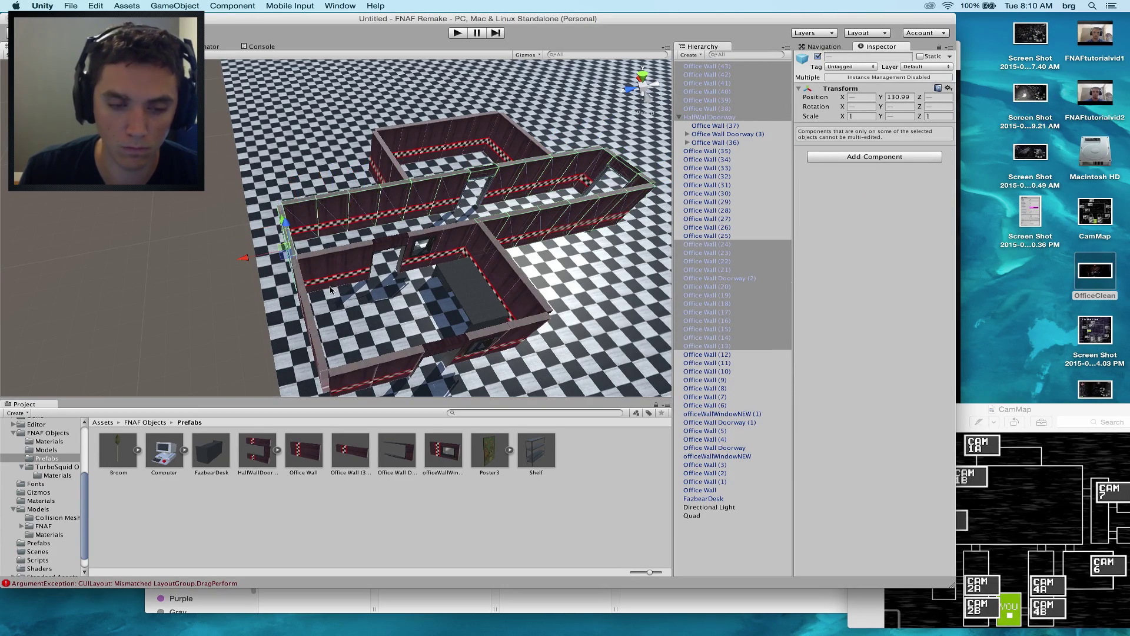
key("super+d")
left_click_drag(285, 223, 312, 353)
middle_click_drag(371, 257, 235, 177)
Step: Try to rotate the ungrouped pieces of the duplicated corridor together
key("e")
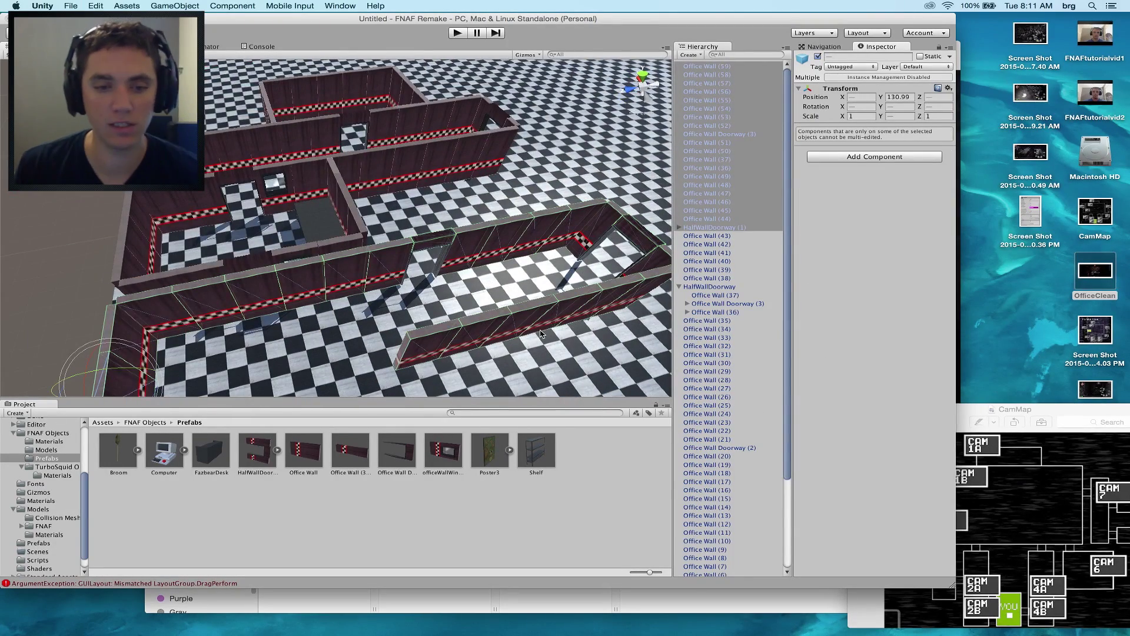
scroll(501, 220, "down", 3)
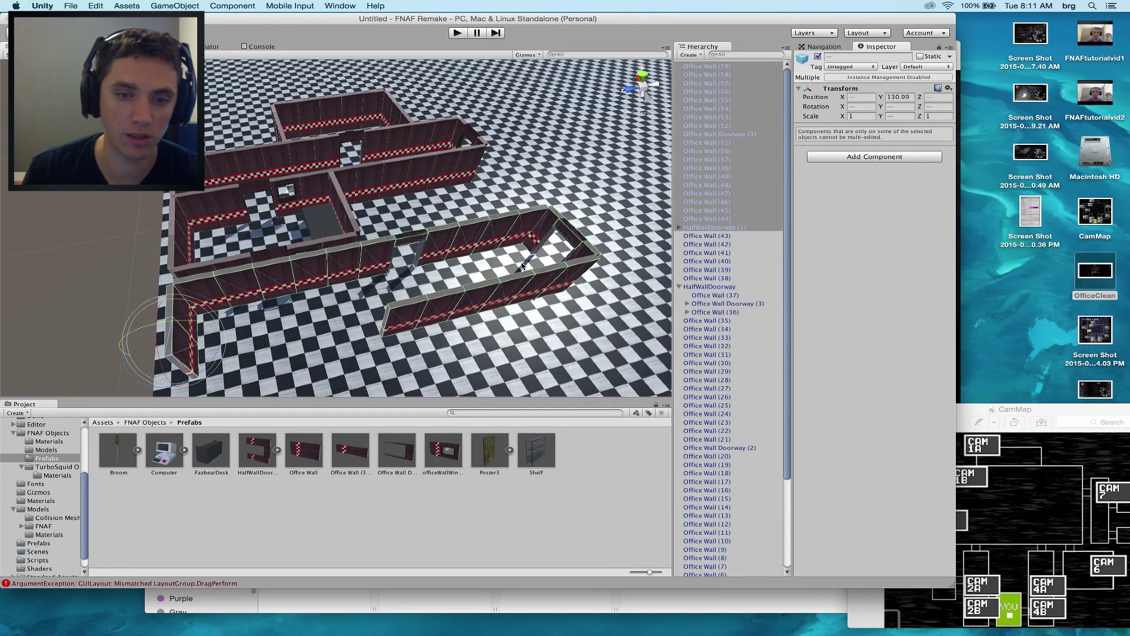
middle_click_drag(279, 325, 307, 285)
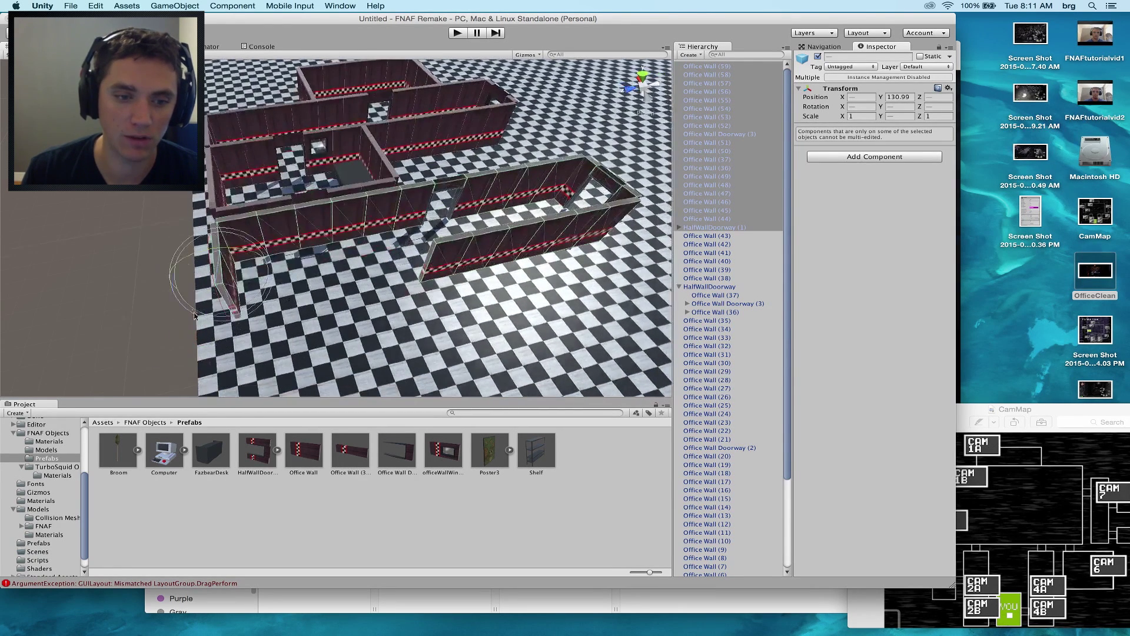
left_click_drag(218, 319, 278, 301)
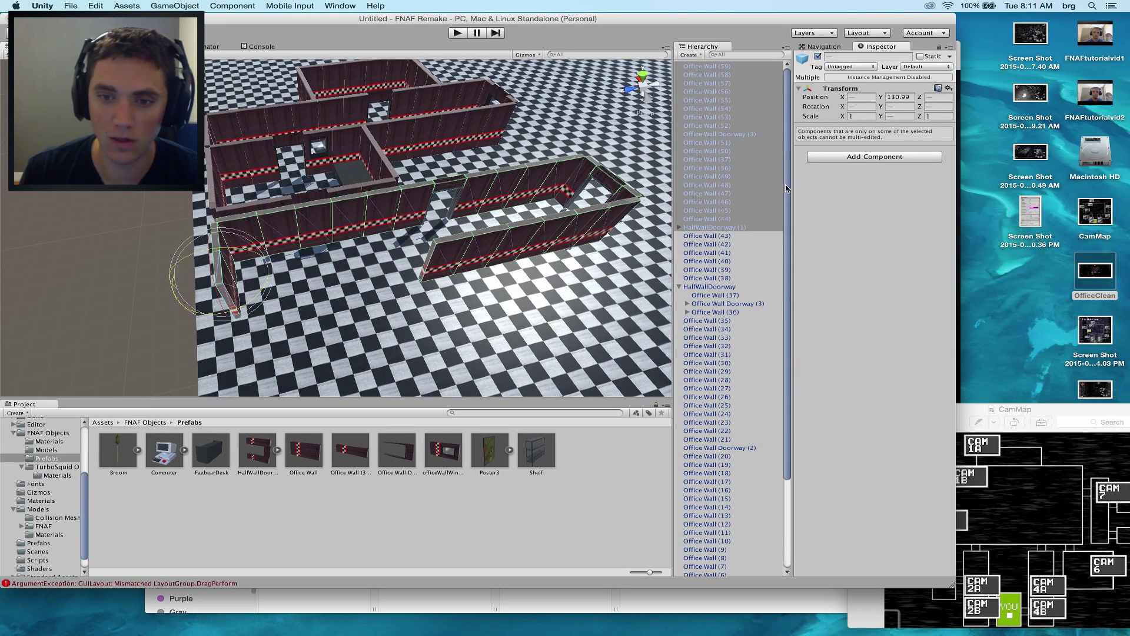
Step: Create an empty game object and parent all the duplicated corridor's walls and doorways to it
right_click(764, 246)
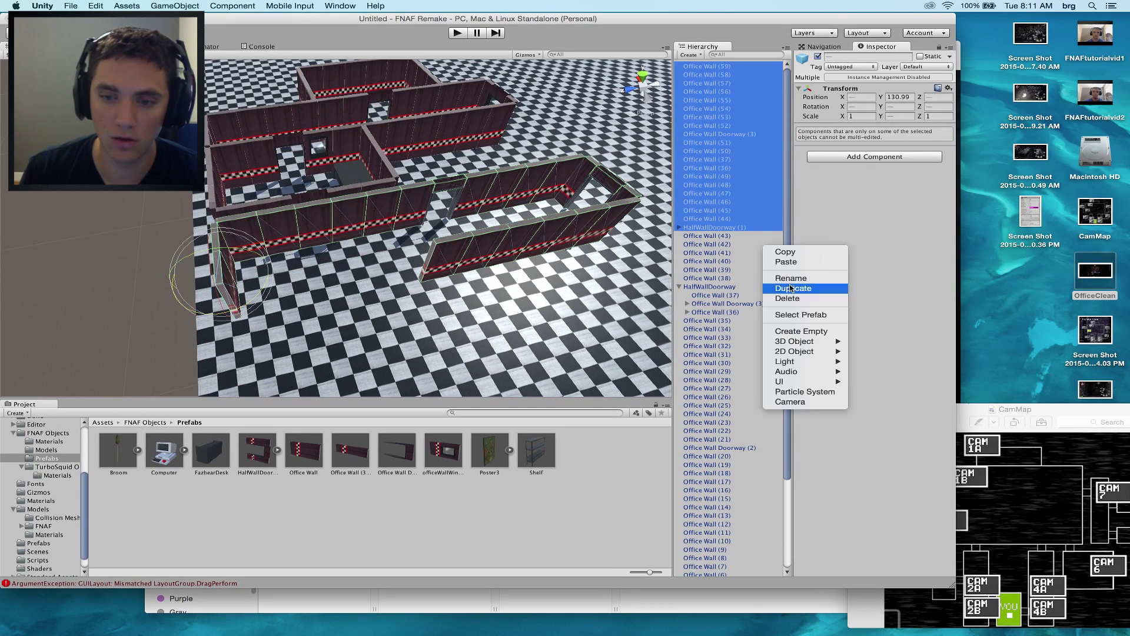
left_click(808, 332)
left_click(712, 228)
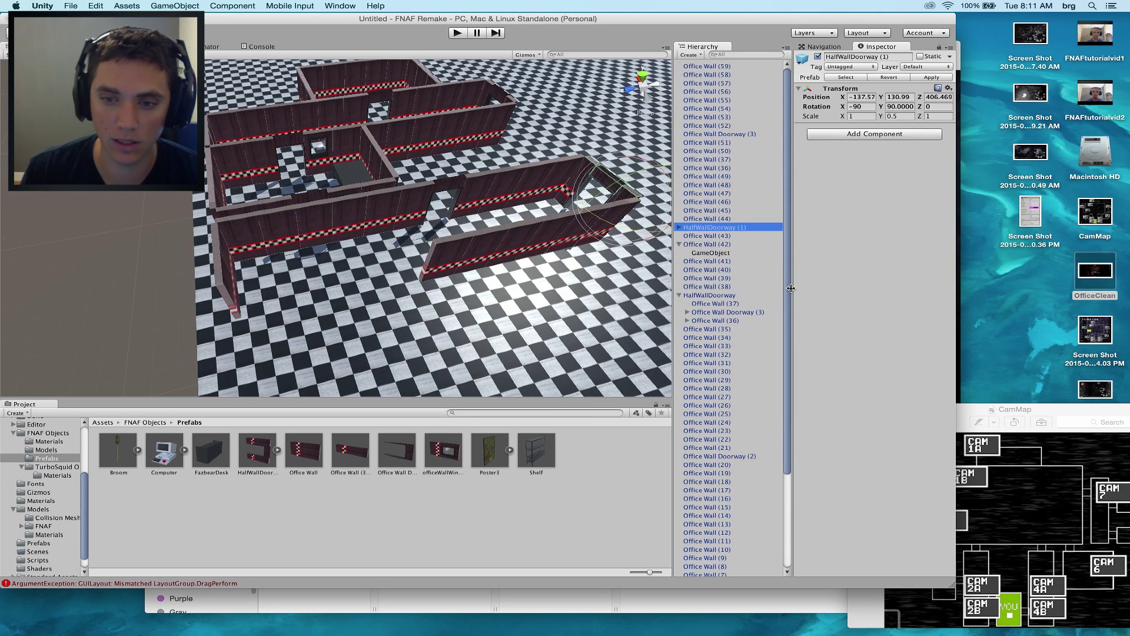
left_click(721, 66, "shift")
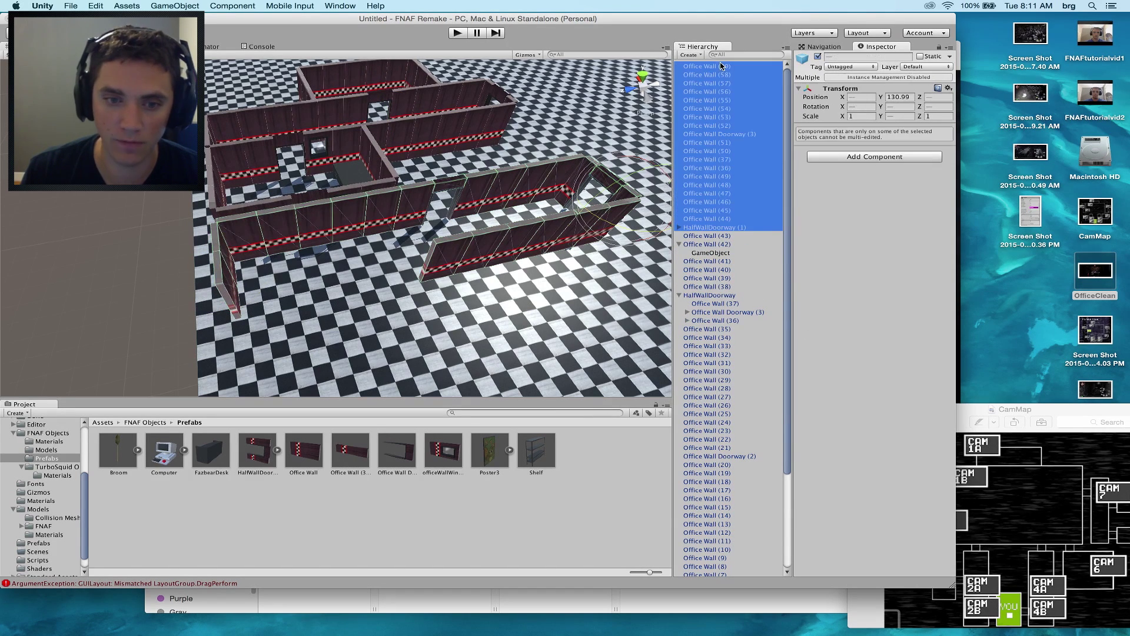
left_click_drag(714, 68, 710, 253)
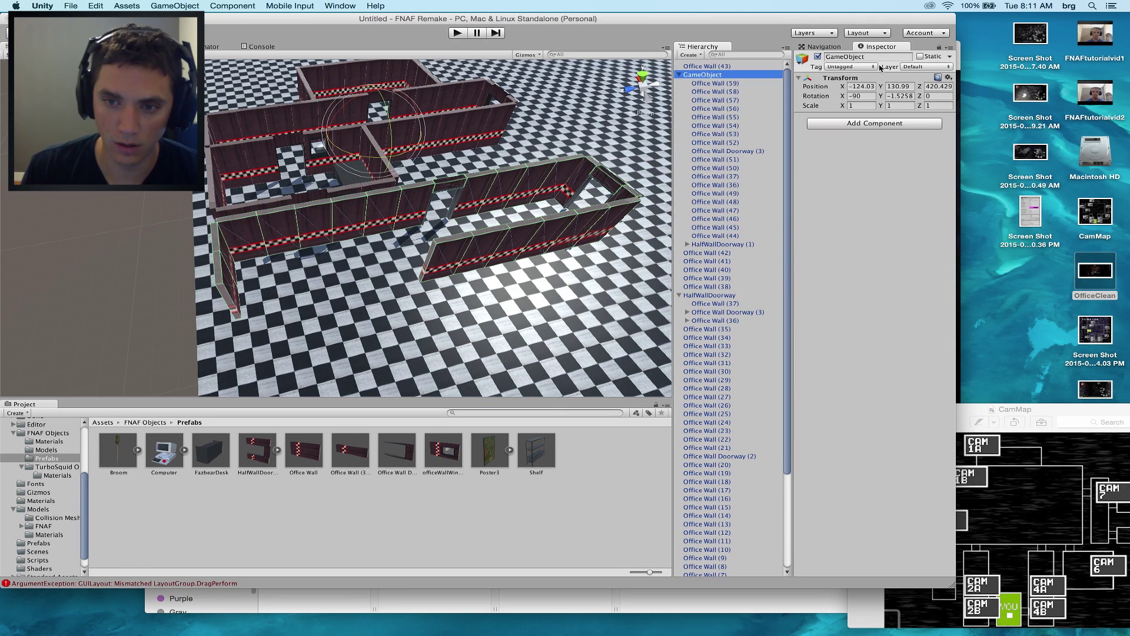
Step: Rename the duplicated corridor's parent object as EastHallway
left_click(872, 56)
type("East")
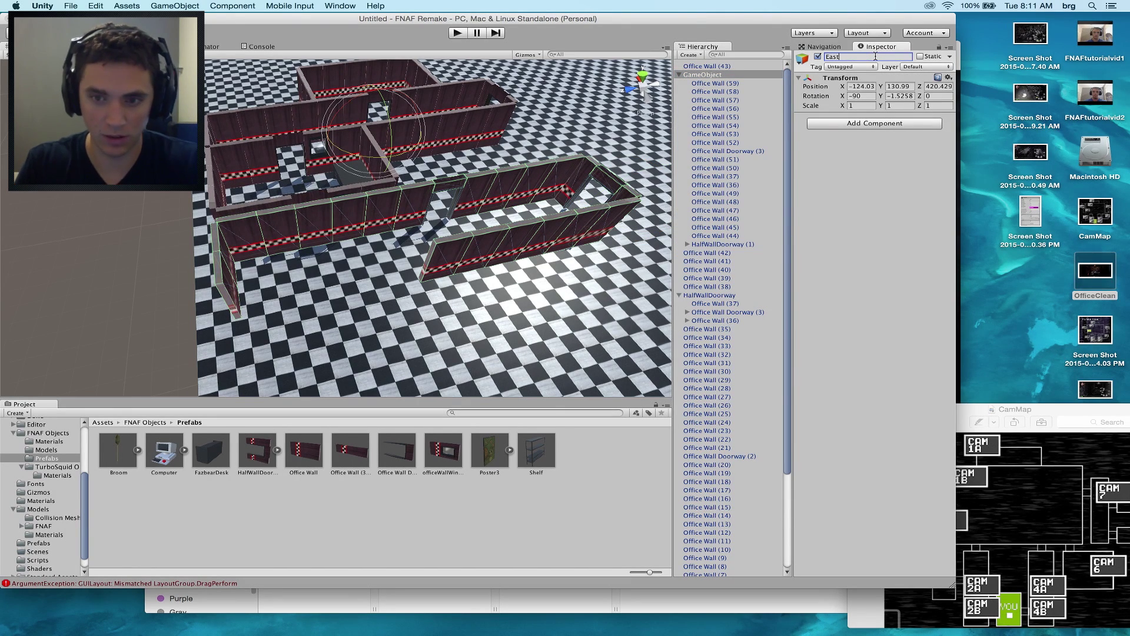
type("Hallway")
key("Return")
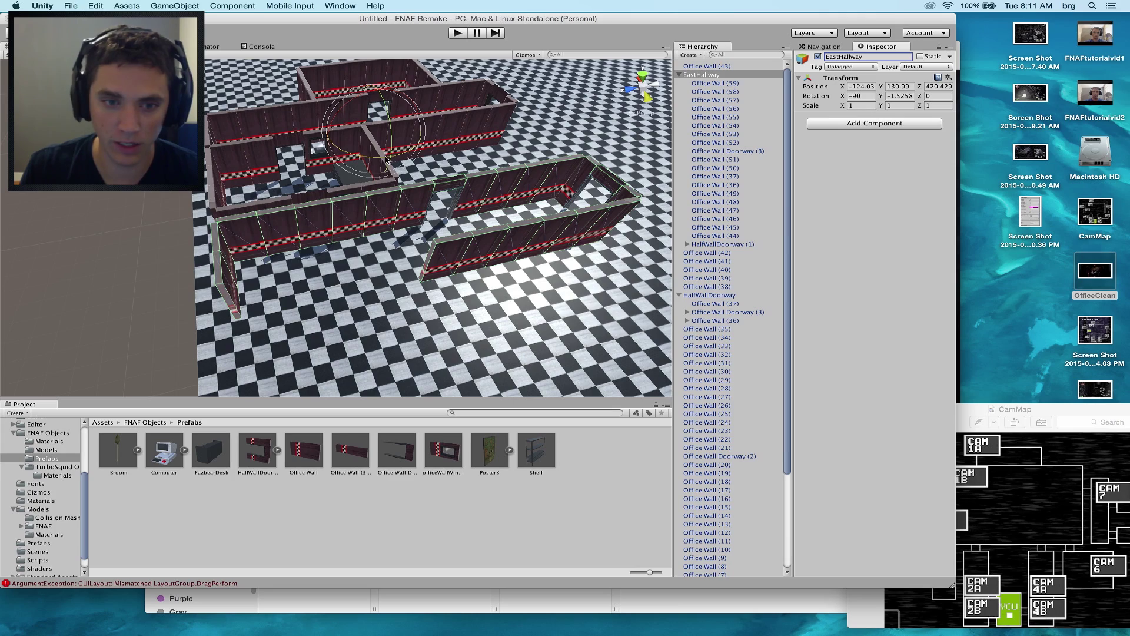
Step: Rotate the EastHallway group to X 90, Y -540 and move it to X -149.23, alongside the office
left_click_drag(386, 159, 702, 126)
middle_click_drag(546, 138, 549, 230)
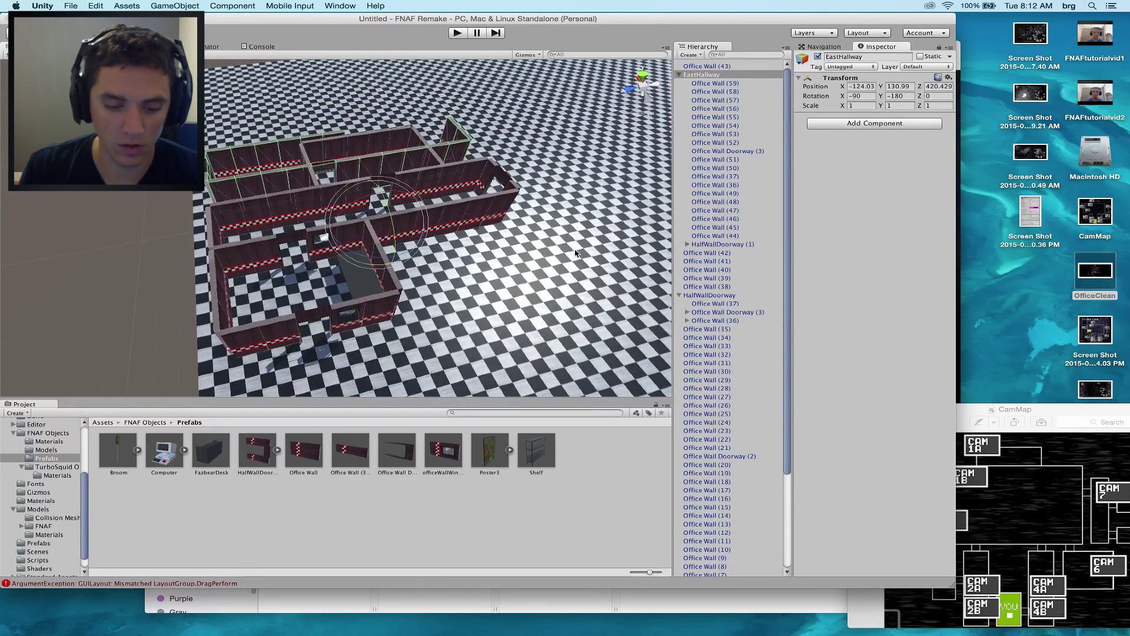
key("w")
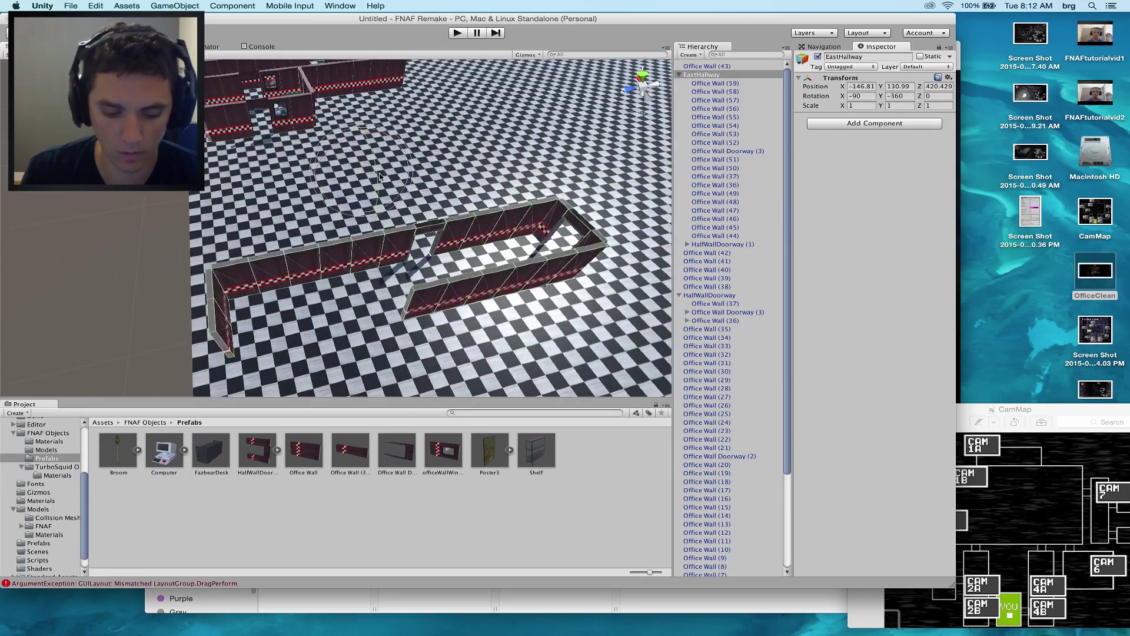
left_click_drag(378, 174, 403, 323)
key("super+z")
key("super+z")
middle_click_drag(433, 68, 499, 167)
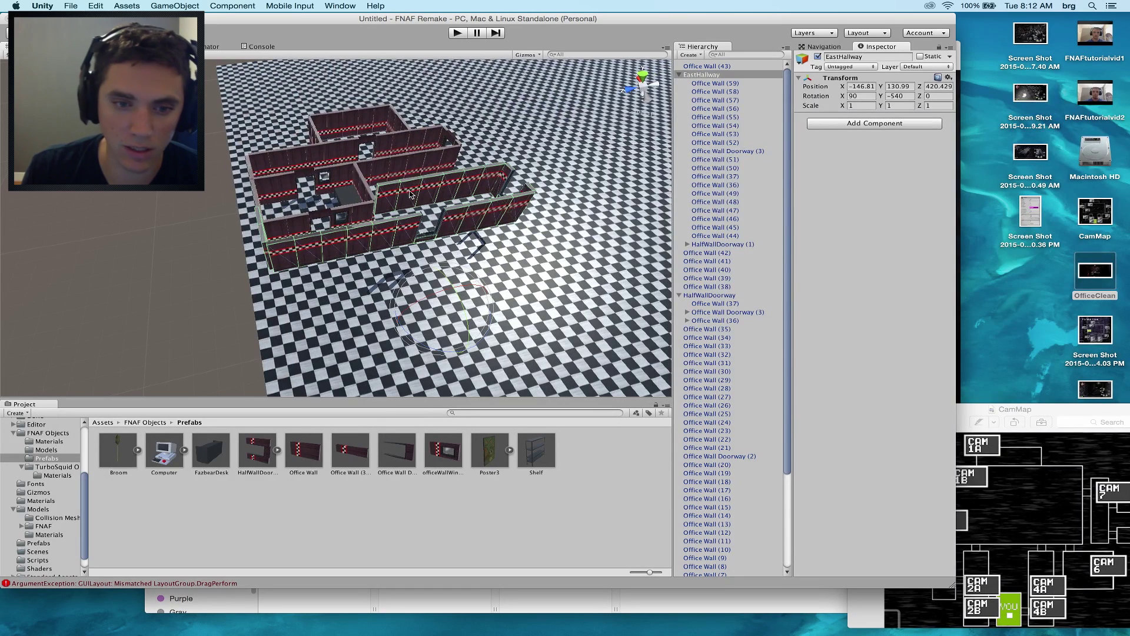
key("w")
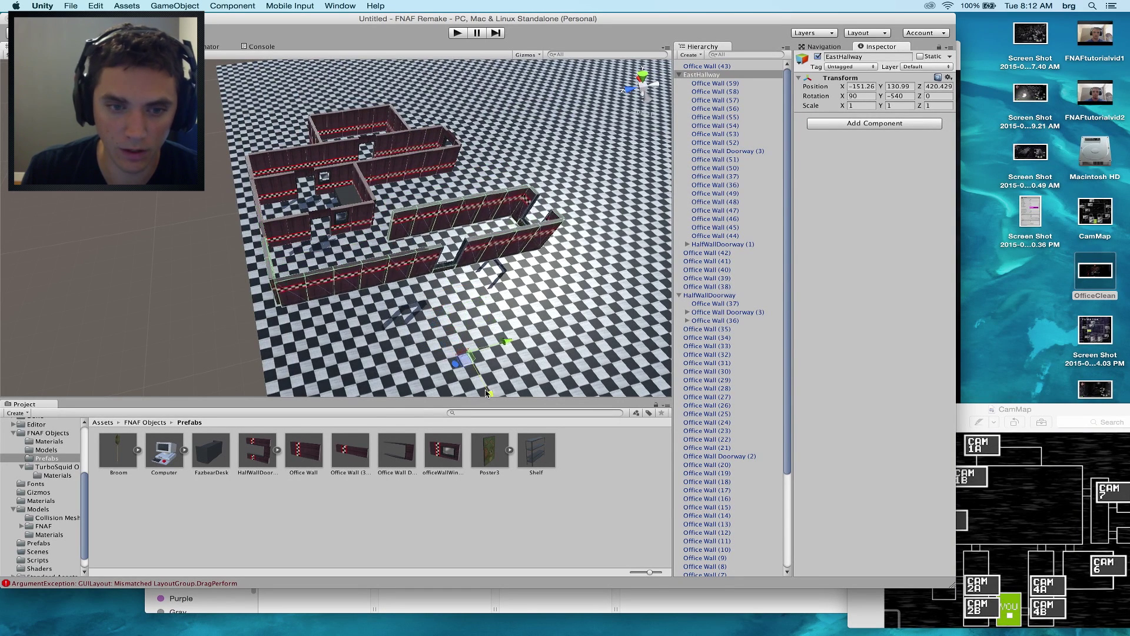
left_click_drag(487, 393, 481, 368)
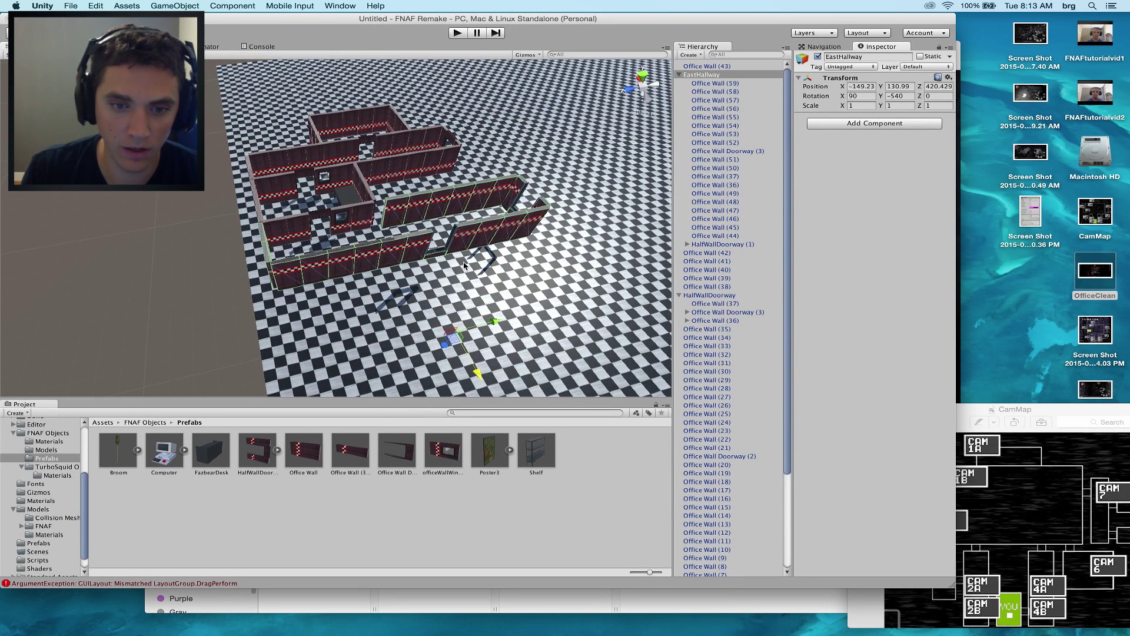
Step: Select all of EastHallway's child walls and doorways and rotate them together so the checkered stripe runs along the floor
left_click(706, 84)
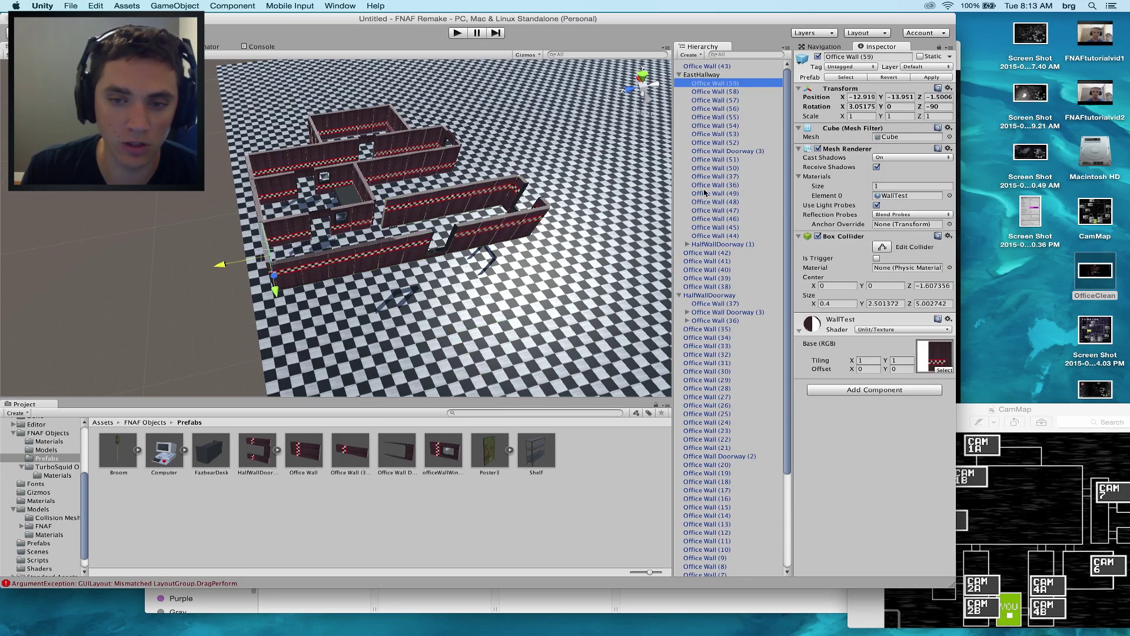
left_click(706, 243, "shift")
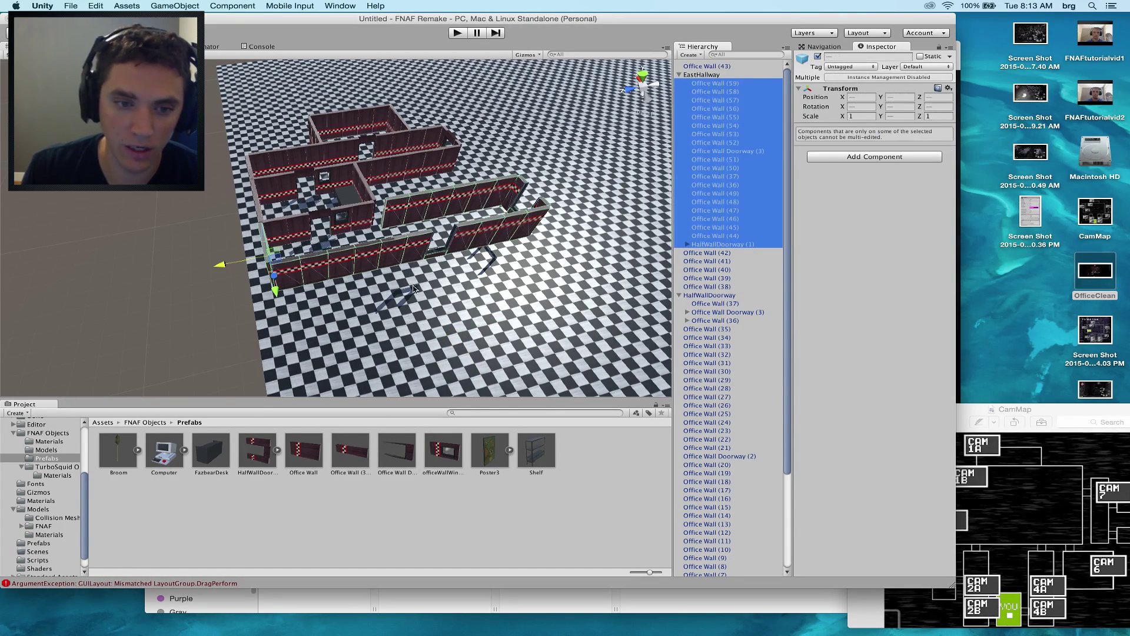
scroll(414, 289, "up", 10)
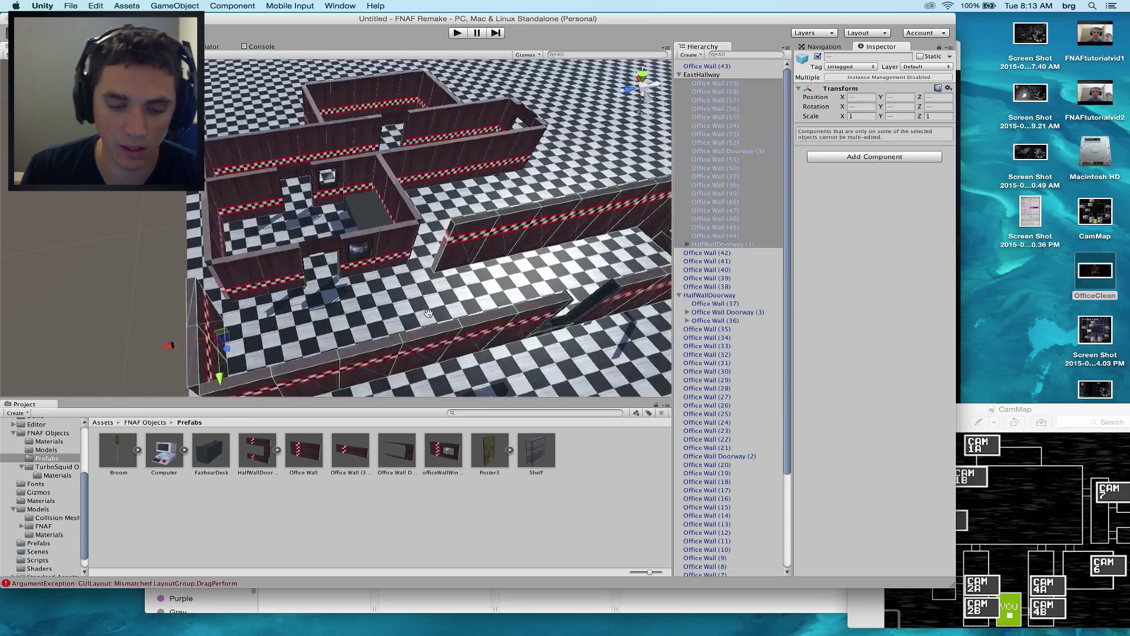
scroll(427, 312, "up", 5)
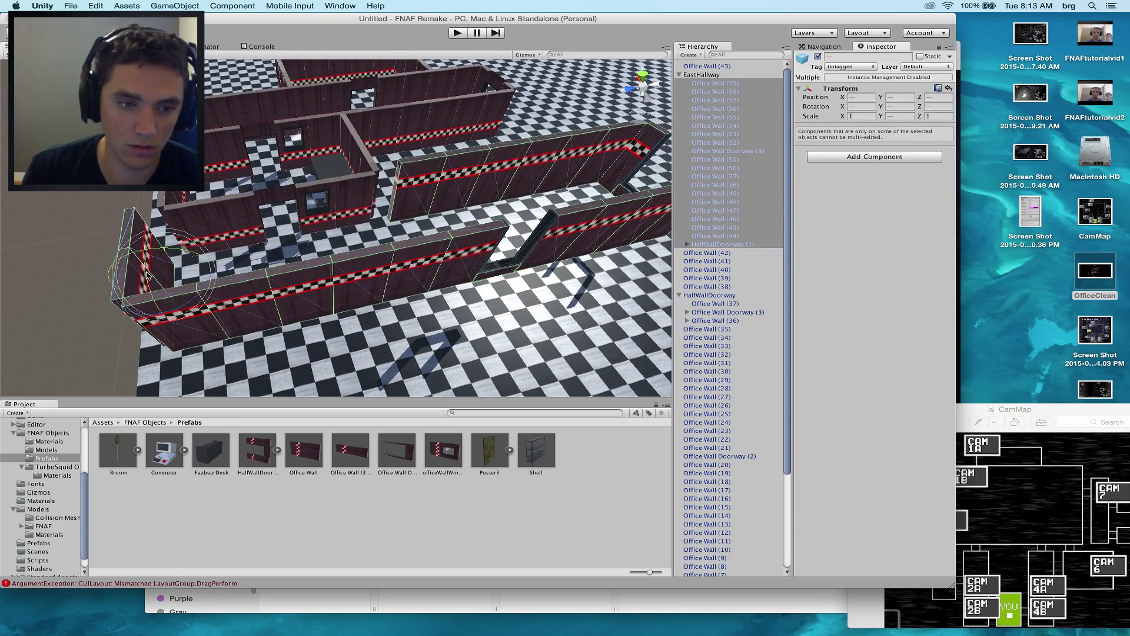
left_click_drag(148, 276, 259, 575)
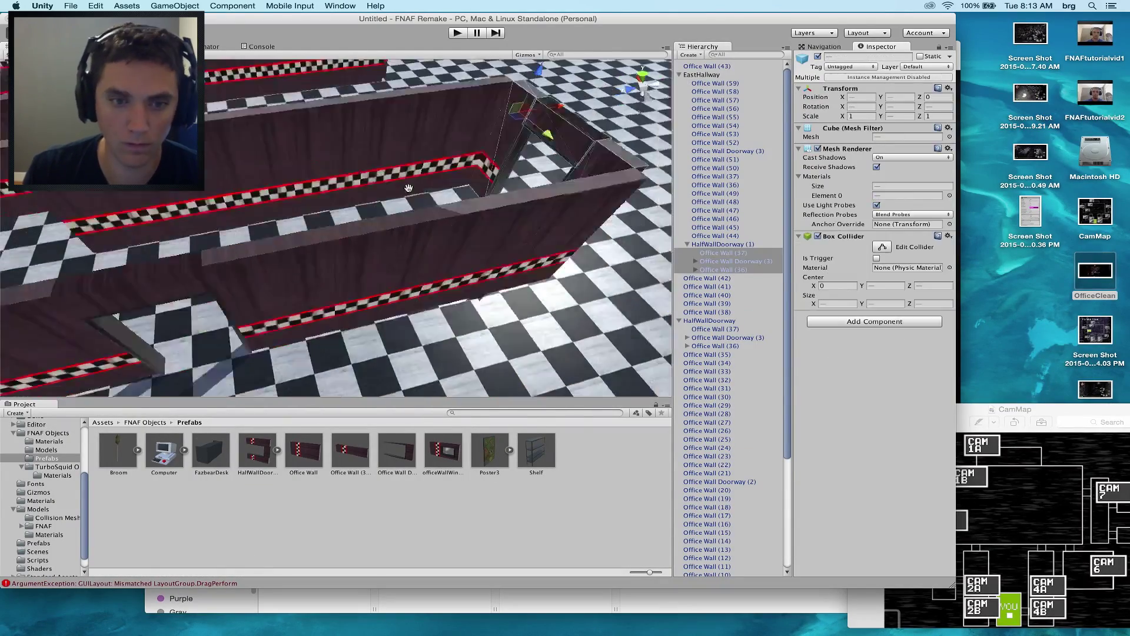
Step: Delete the doorway in the east hallway's outer wall and close the gap with the neighbouring wall pieces
left_click(715, 83)
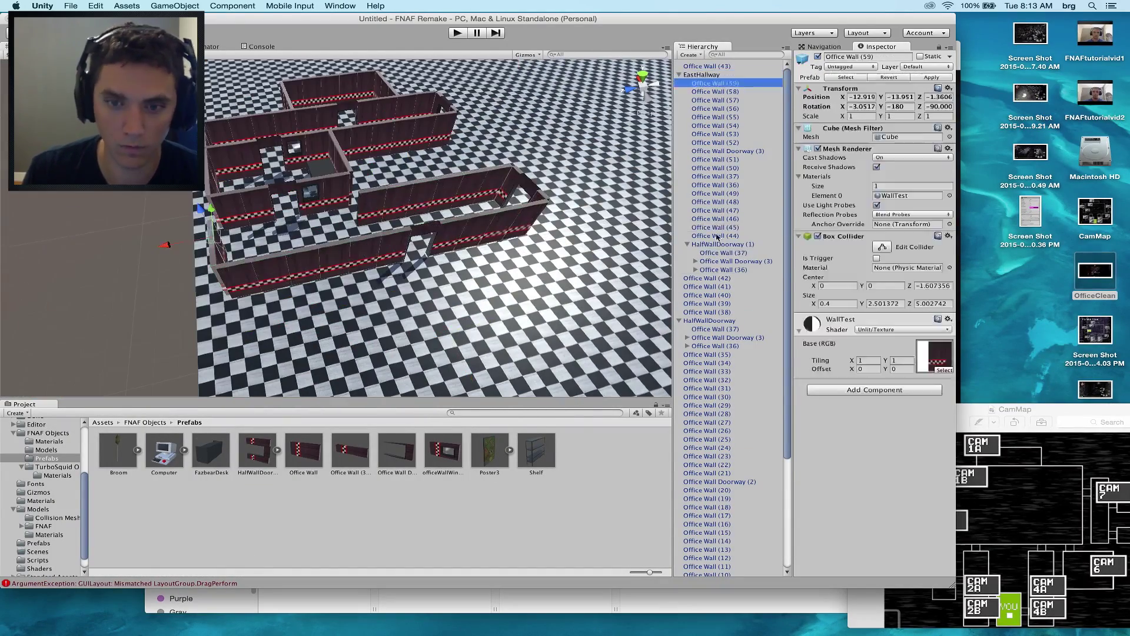
left_click(717, 236, "shift")
left_click(216, 259)
left_click(411, 235)
key("super+BackSpace")
left_click(408, 235, "shift")
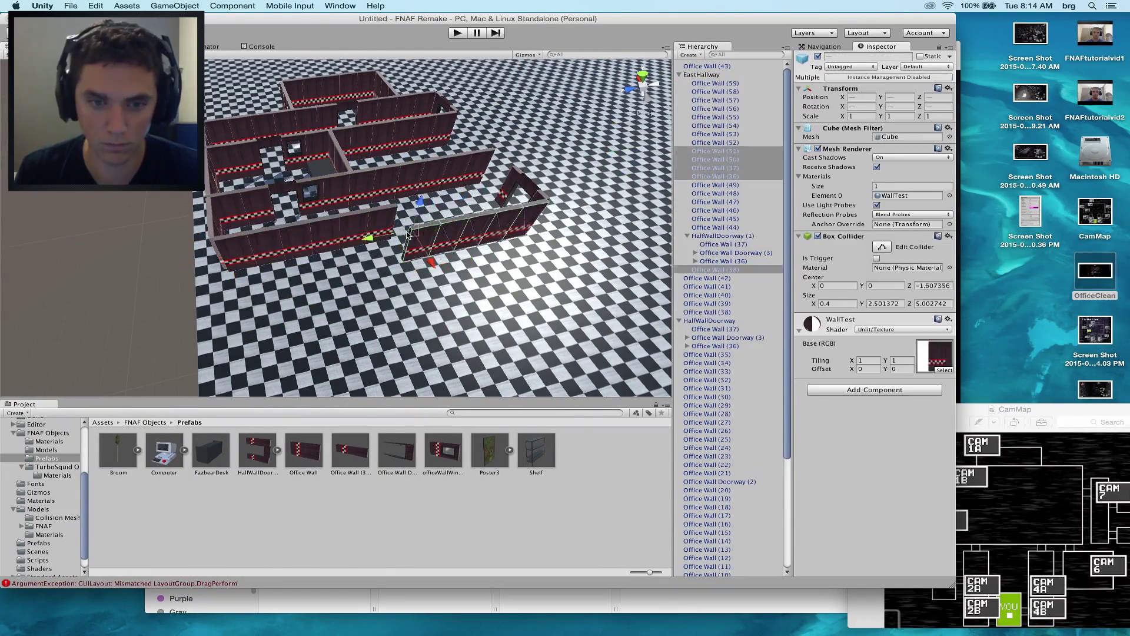
left_click(353, 250)
left_click(353, 259)
Step: Examine the east hallway, the office and the opposite corridor from several angles for alignment and gaps
left_click_drag(353, 259, 76, 281, "alt")
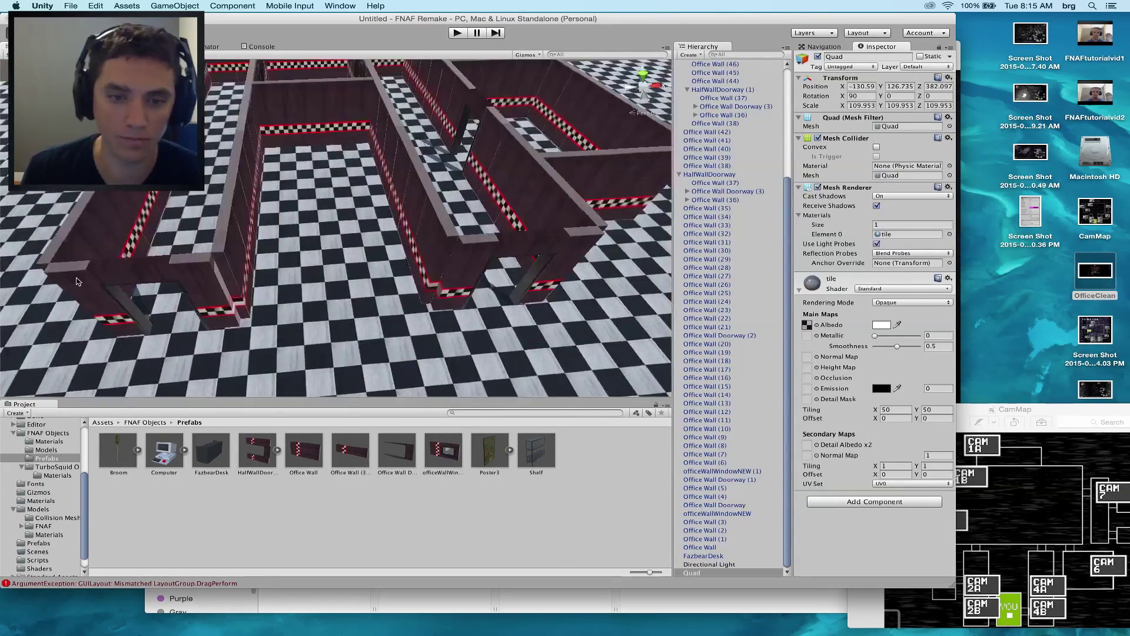
middle_click_drag(76, 281, 373, 283)
scroll(272, 256, "up", 8)
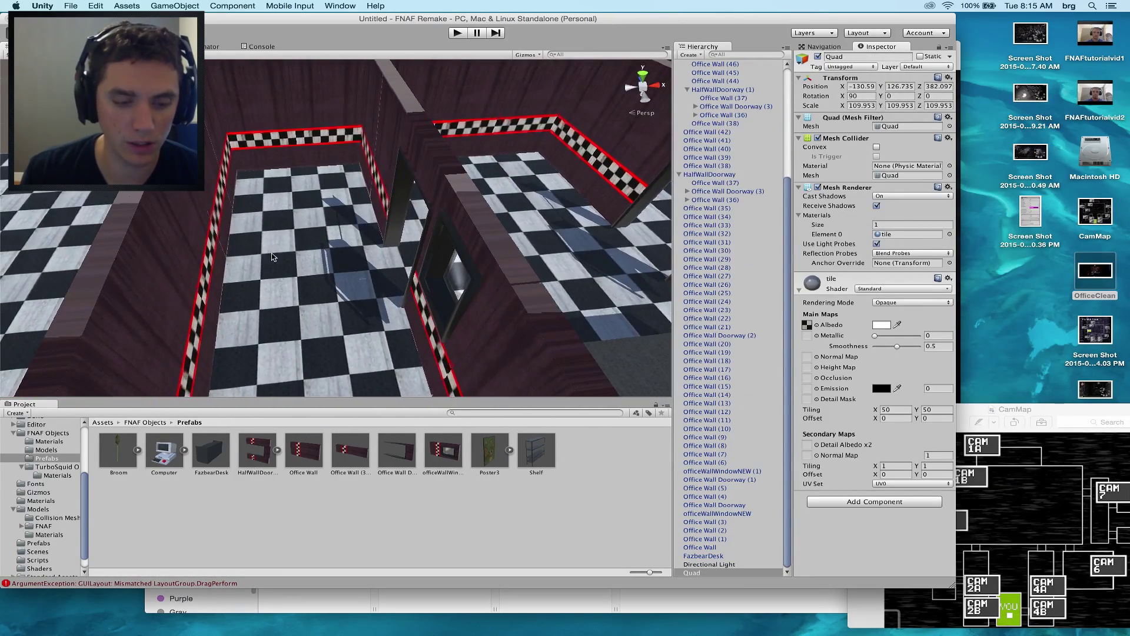
left_click_drag(272, 257, 488, 194, "alt")
scroll(315, 294, "down", 8)
mouse_move(315, 318)
middle_mouse_down()
mouse_move(312, 309)
mouse_move(428, 220)
mouse_move(416, 255)
mouse_move(306, 312)
middle_mouse_up()
scroll(432, 285, "up", 5)
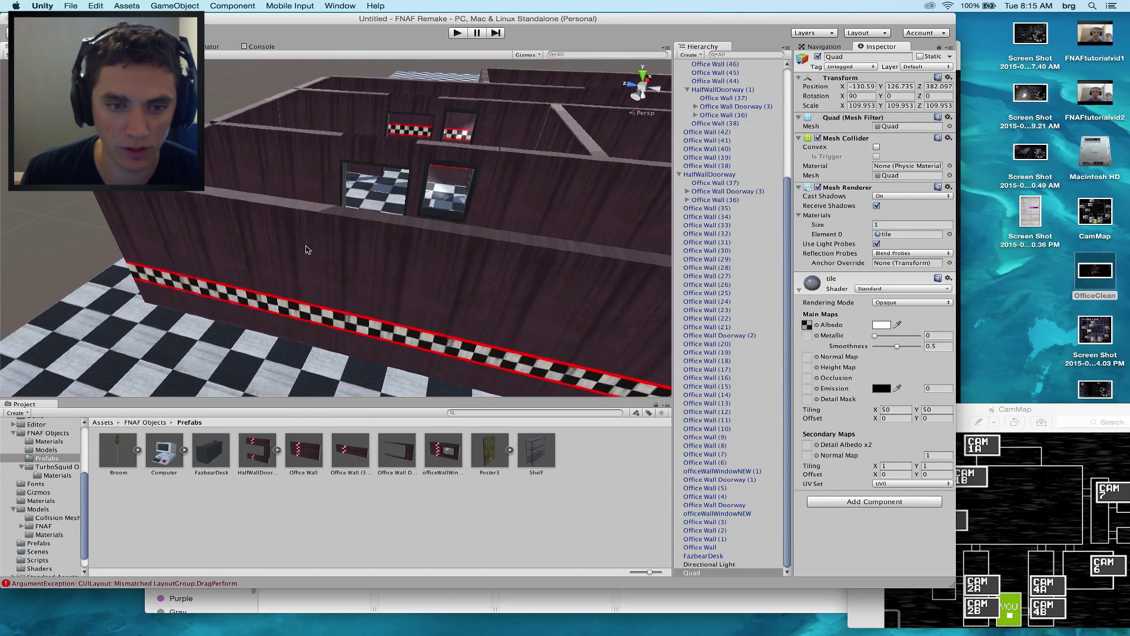
left_click(307, 246)
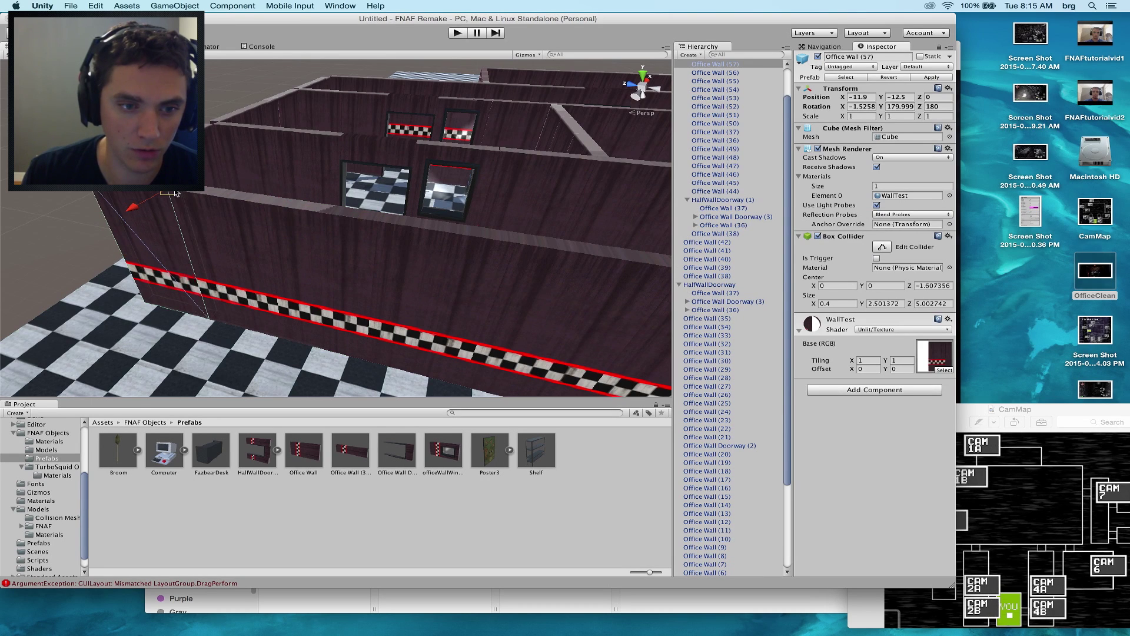
left_click_drag(252, 258, 65, 227, "alt")
left_click(381, 385)
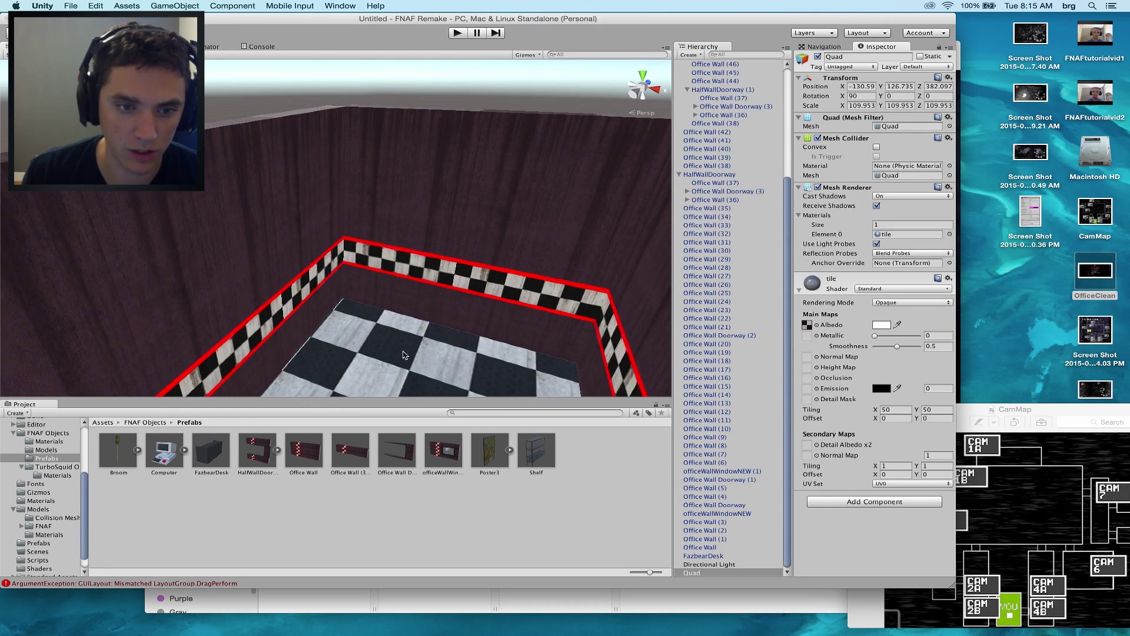
middle_click_drag(288, 355, 502, 254)
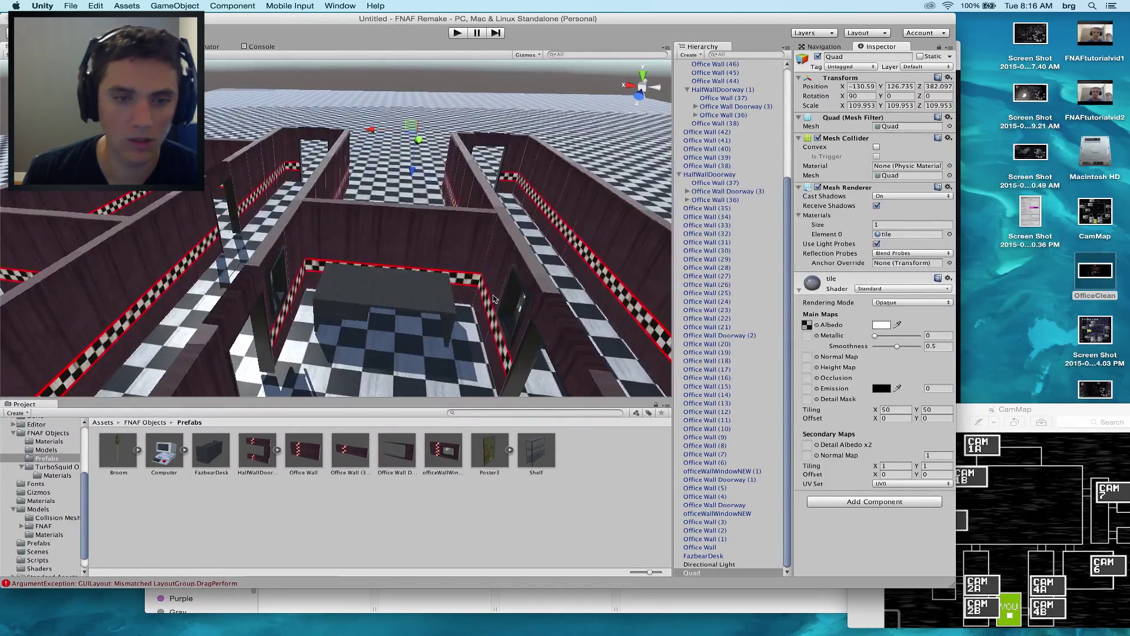
left_click_drag(411, 223, 171, 230, "alt")
scroll(411, 264, "up", 5)
scroll(424, 269, "down", 5)
scroll(353, 253, "up", 4)
left_click(282, 244)
scroll(248, 247, "down", 5)
left_click(586, 274)
left_click(565, 309, "shift")
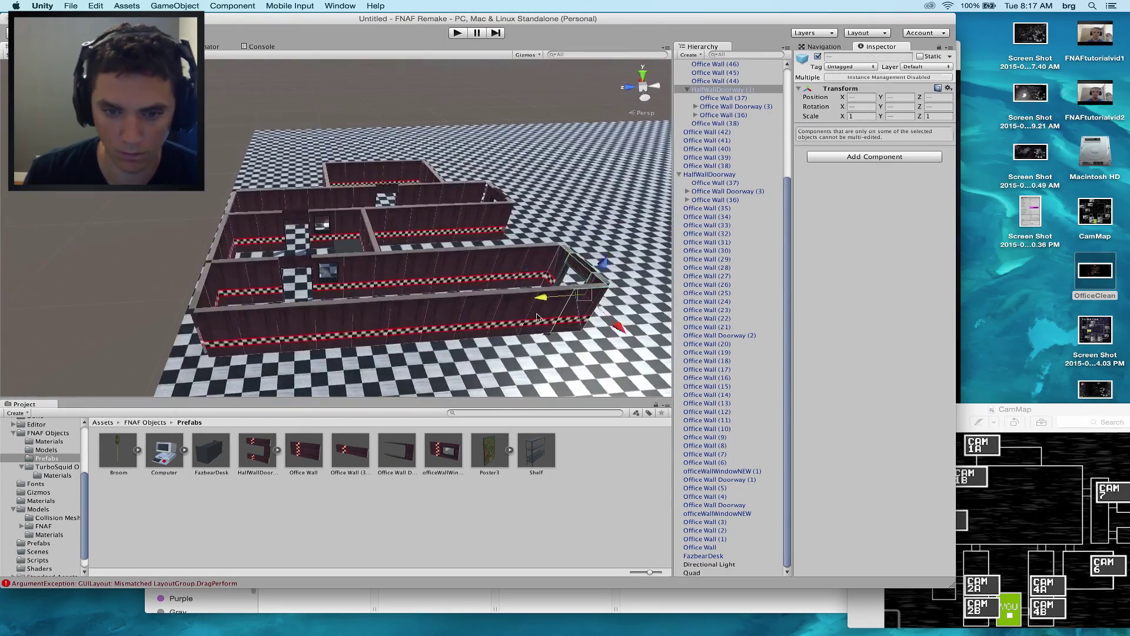
left_click(571, 376)
Step: Duplicate wall pieces to extend the wall outward past the doorway at the corridor's far end
left_click_drag(572, 376, 453, 346, "alt")
scroll(454, 345, "up", 5)
scroll(454, 346, "down", 5)
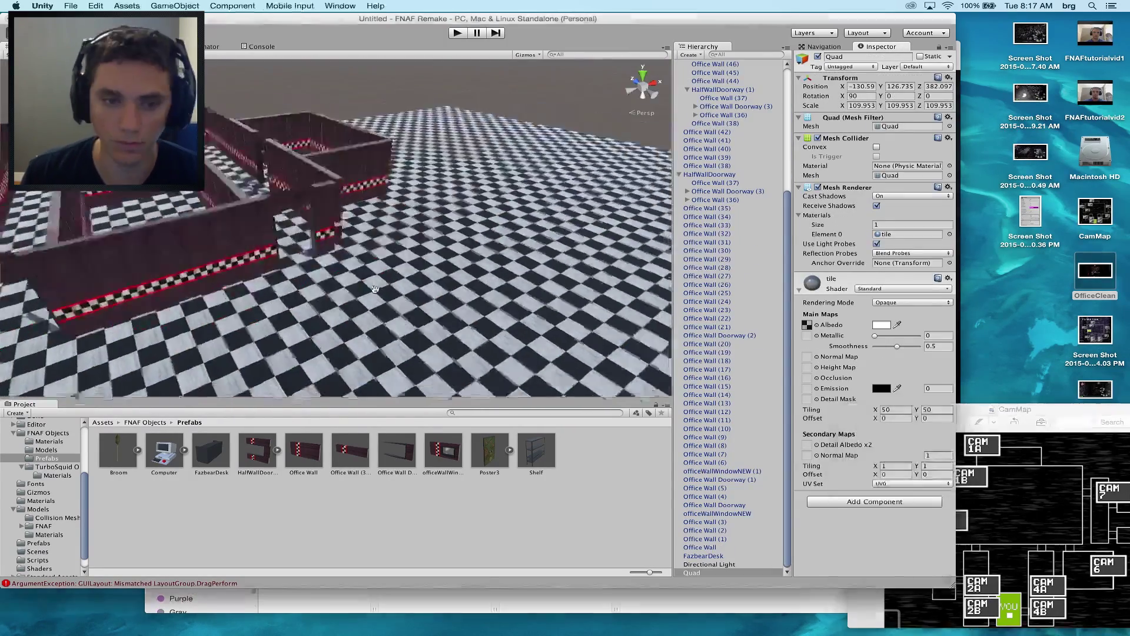
left_click_drag(17, 277, 158, 239)
left_click(295, 312)
key("super+d")
left_click(406, 283)
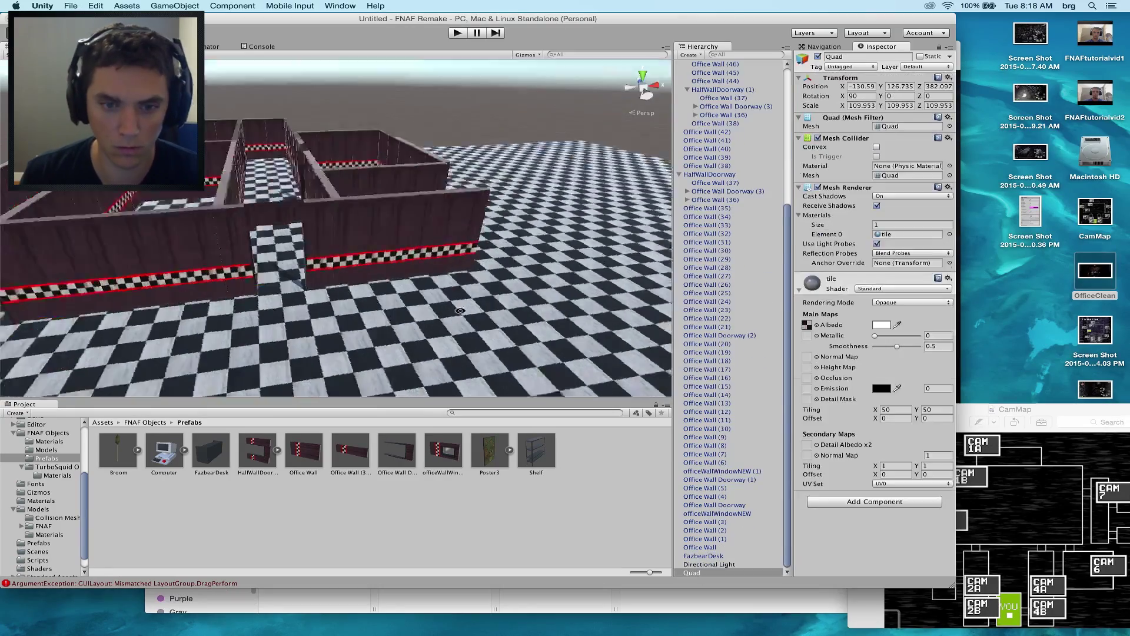
Step: Switch to the CamMap image and reposition its window to check the layout of the remaining rooms
left_click_drag(406, 282, 391, 278, "alt")
left_click(1045, 460)
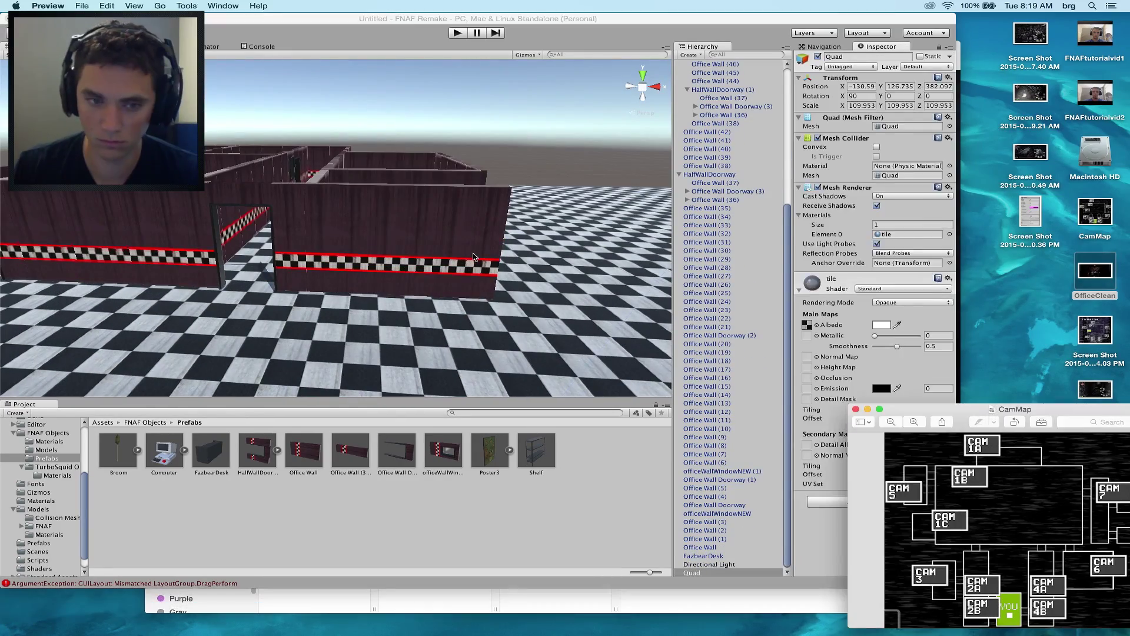
left_click(1072, 405)
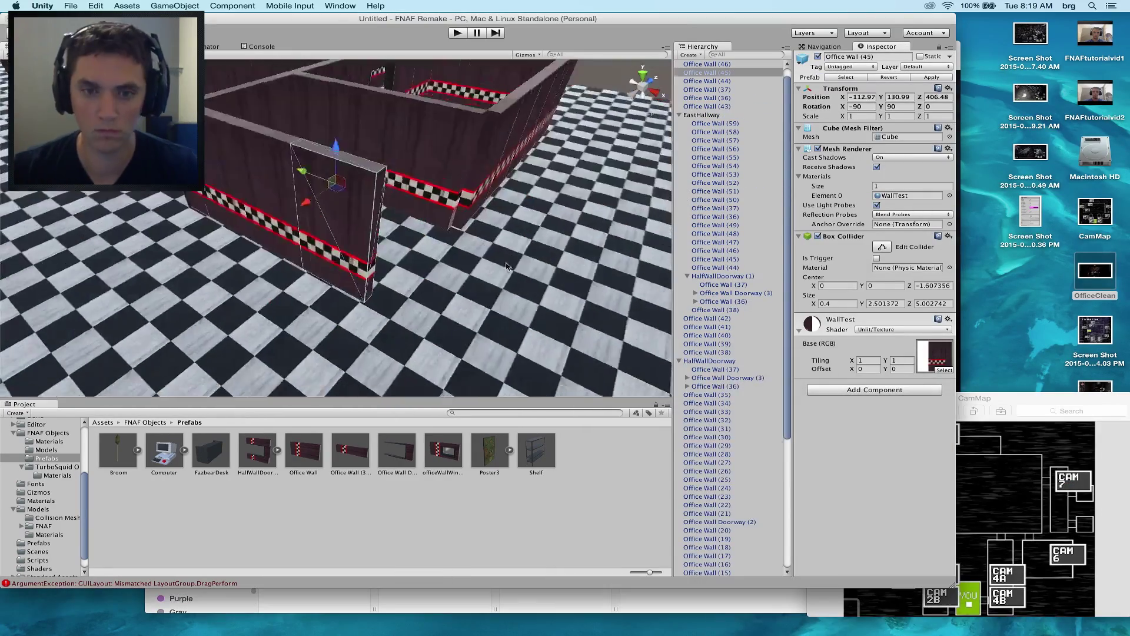
Step: Move the side rooms' walls and doorways together along the restaurant's outer wall
mouse_move(412, 277)
right_mouse_down()
mouse_move(438, 294)
mouse_move(421, 285)
right_mouse_up()
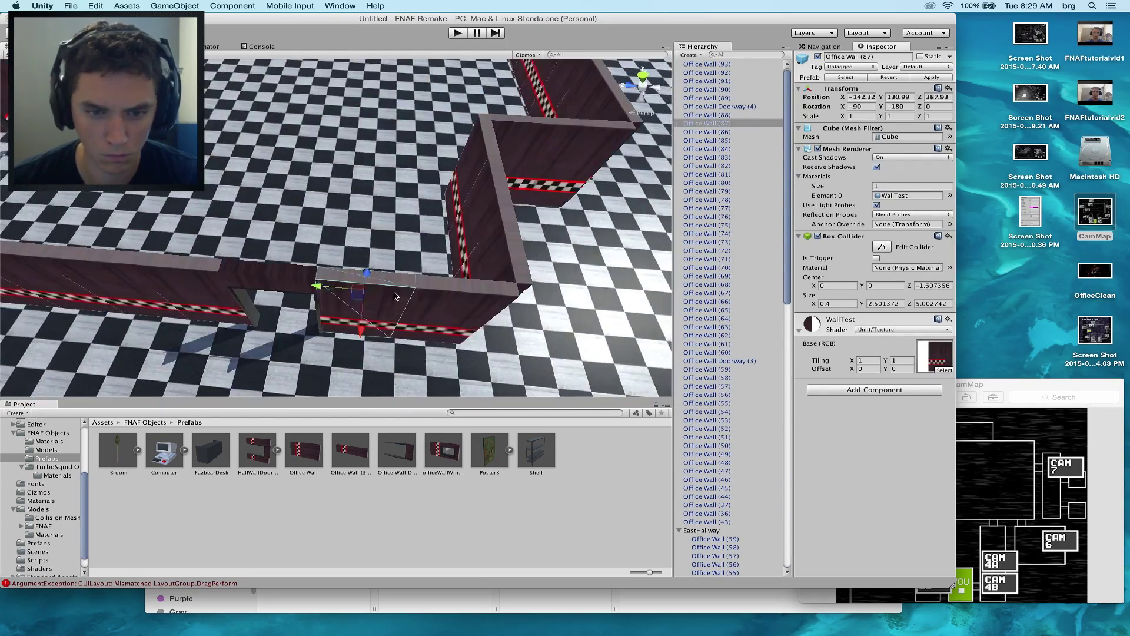
left_click(511, 98)
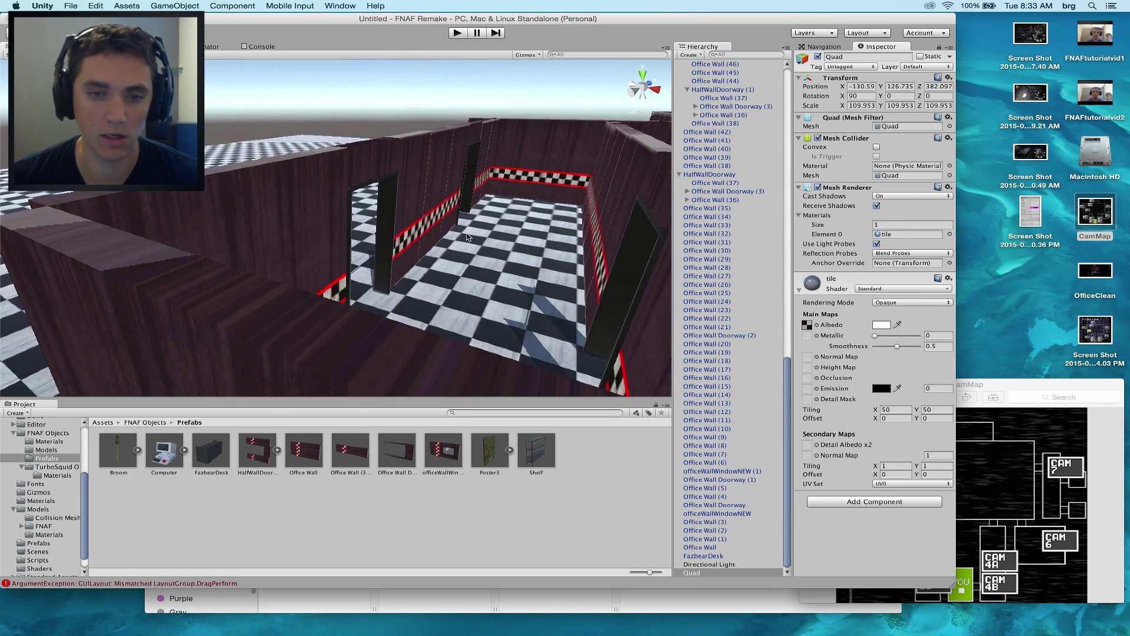
scroll(488, 269, "up", 3)
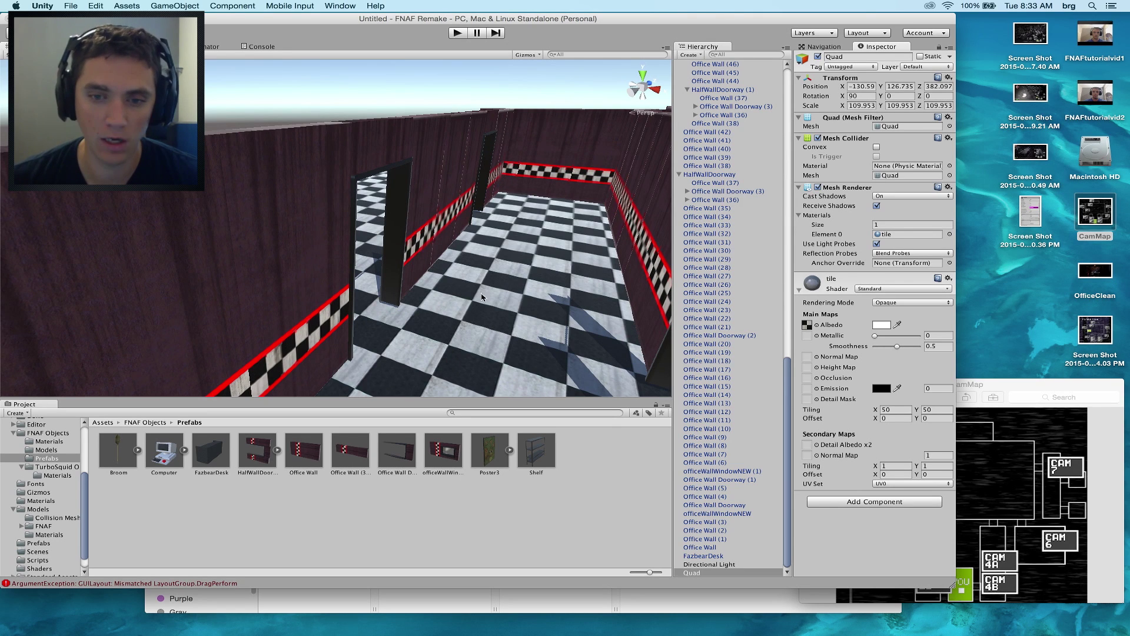
scroll(494, 299, "down", 3)
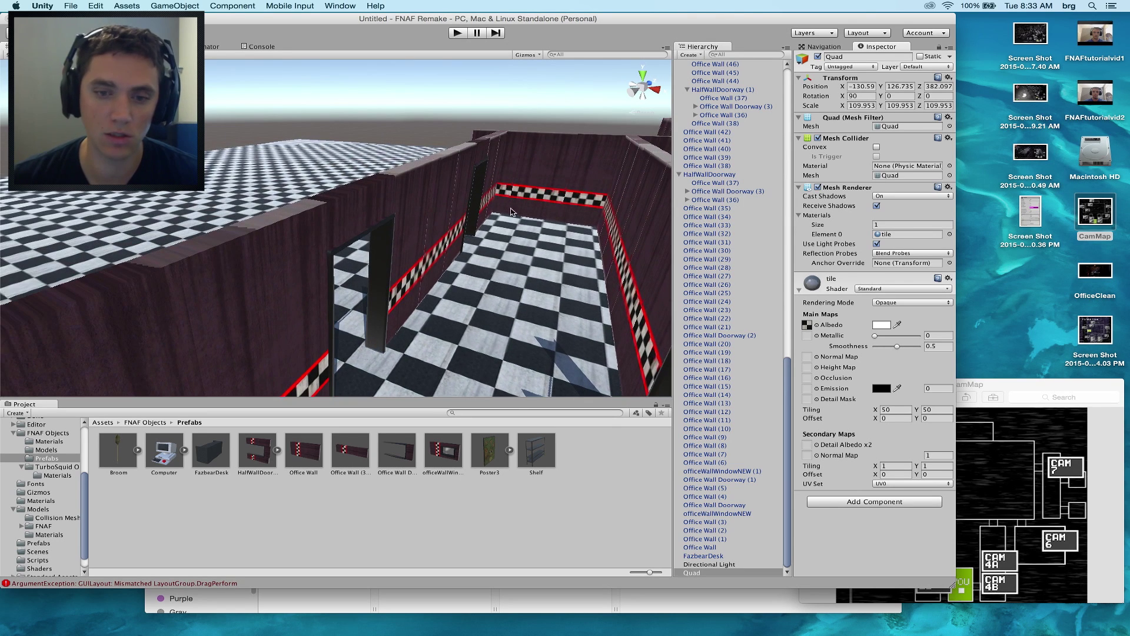
left_click_drag(552, 318, 498, 352)
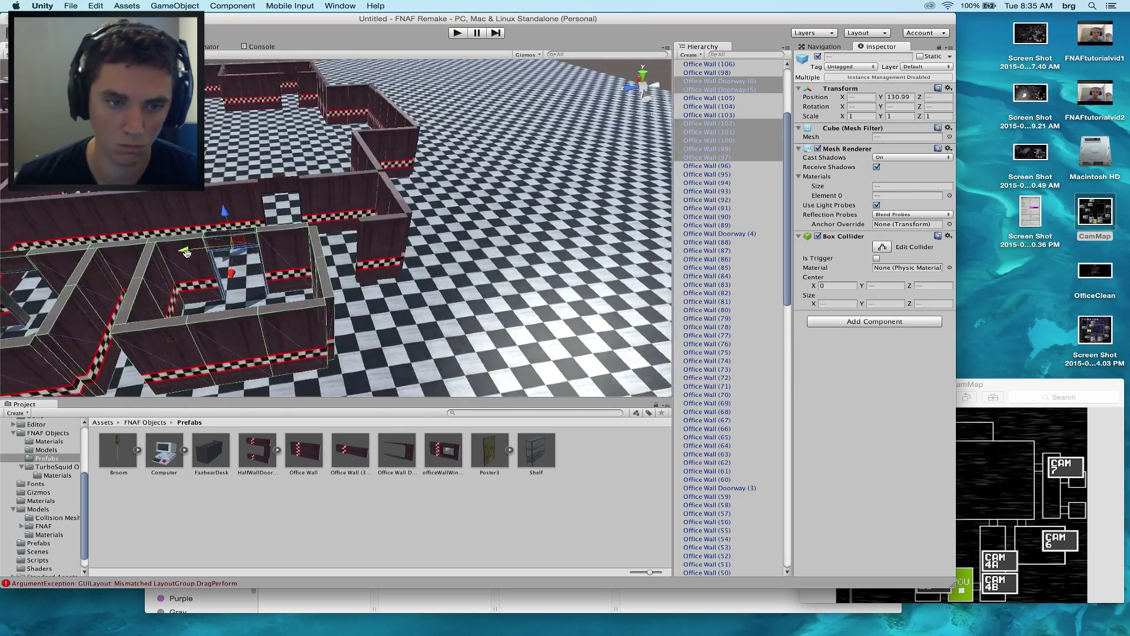
right_click(724, 112)
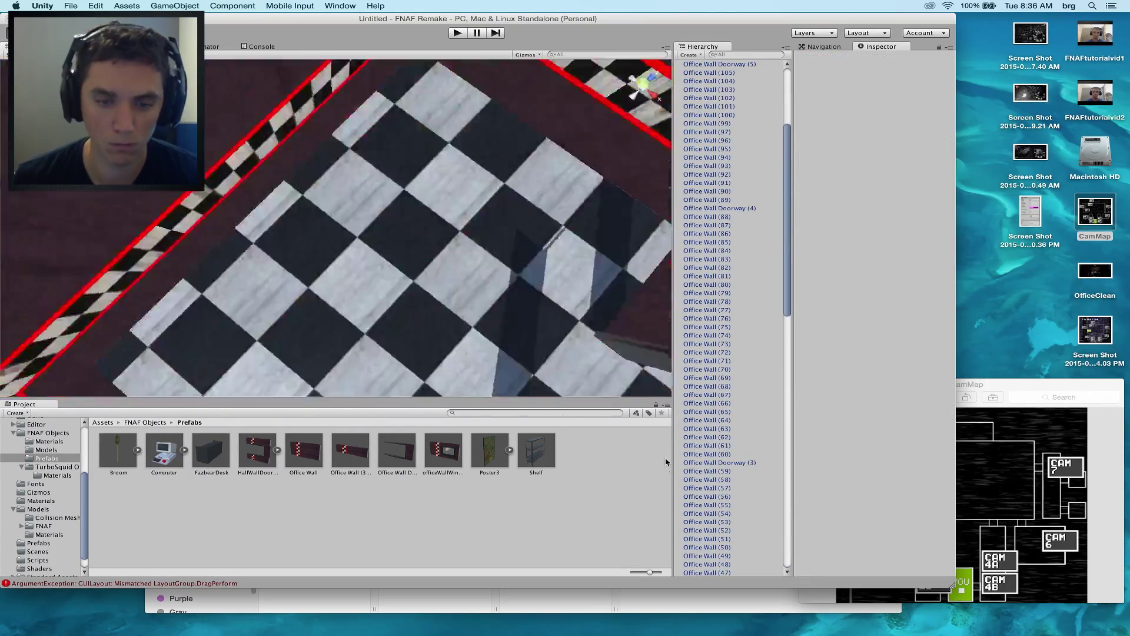
Step: Replace Office Wall (95), beside the east hallway's far end, with a doorway
left_click(377, 257)
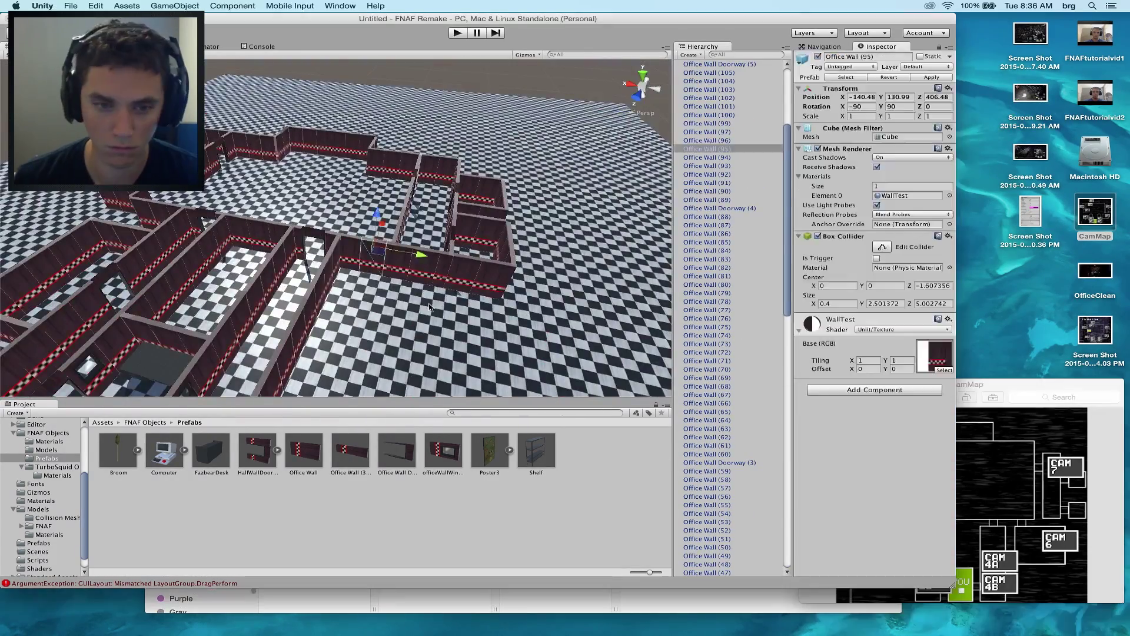
key("super+BackSpace")
left_click(364, 222)
left_click_drag(531, 231, 532, 230)
left_click(330, 247)
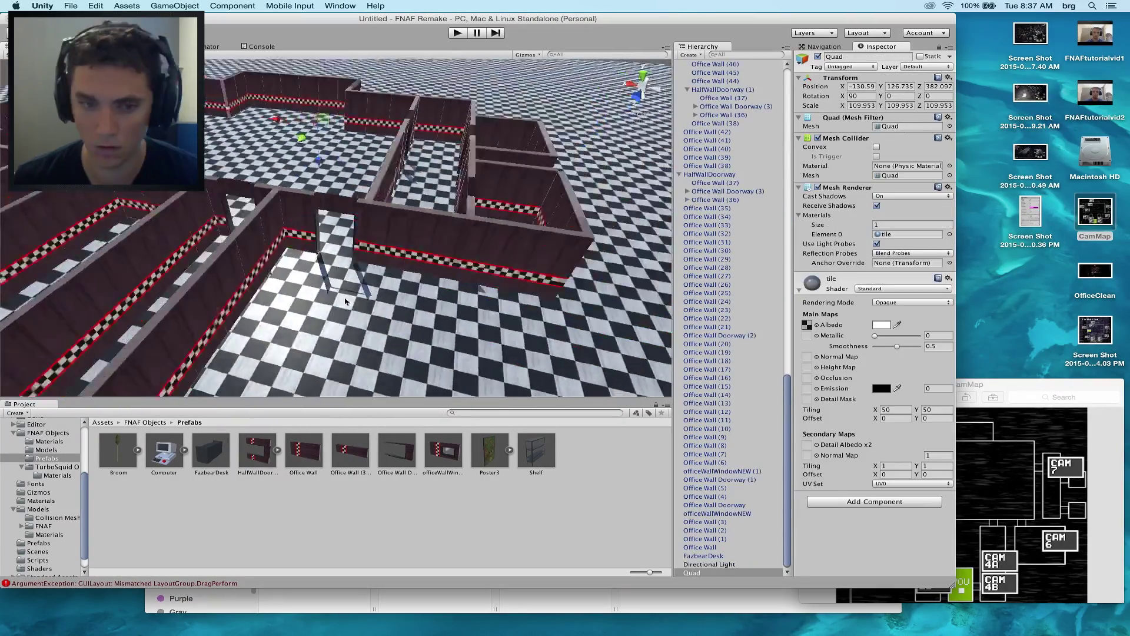
Step: Extend the room outside the new doorway with a row of walls running parallel to the east hallway
left_click(259, 315, "shift")
left_click_drag(390, 274, 447, 259, "alt")
left_click(414, 180, "shift")
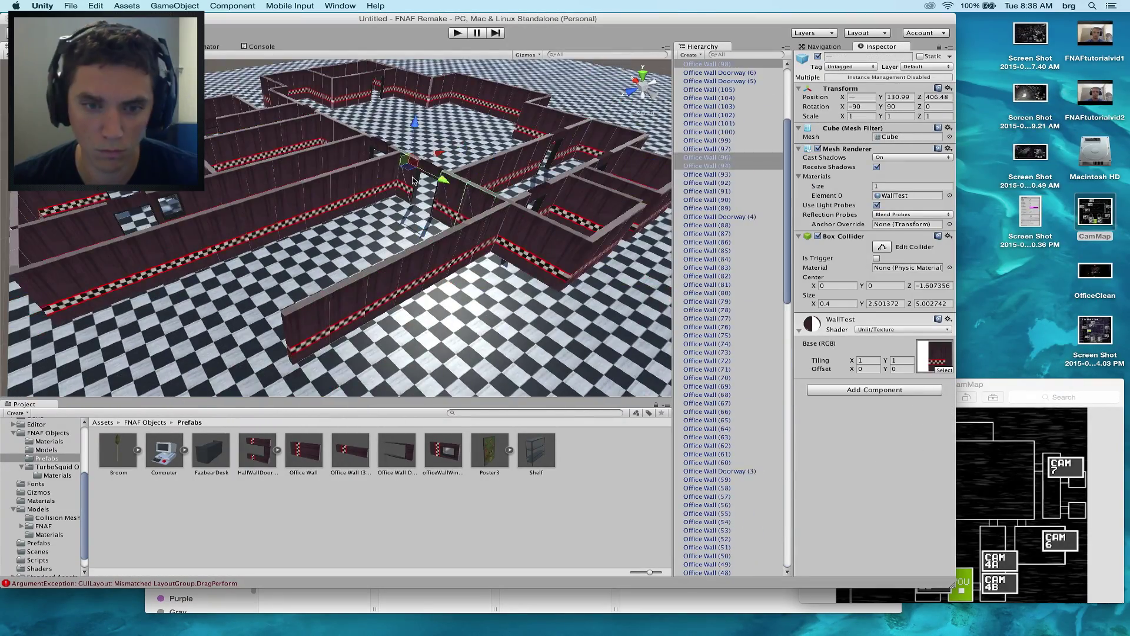
left_click(330, 324)
Step: Place the Computer prefab on top of the office desk, near one end
left_click_drag(330, 324, 353, 259, "alt")
right_click_drag(353, 259, 274, 211)
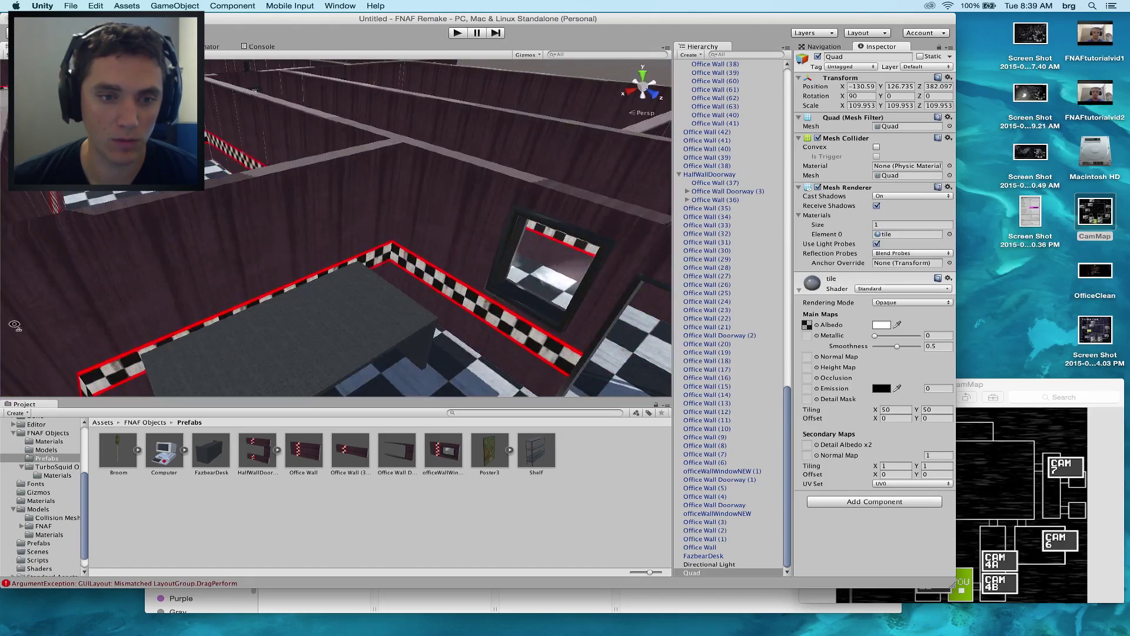
right_click_drag(448, 366, 312, 316)
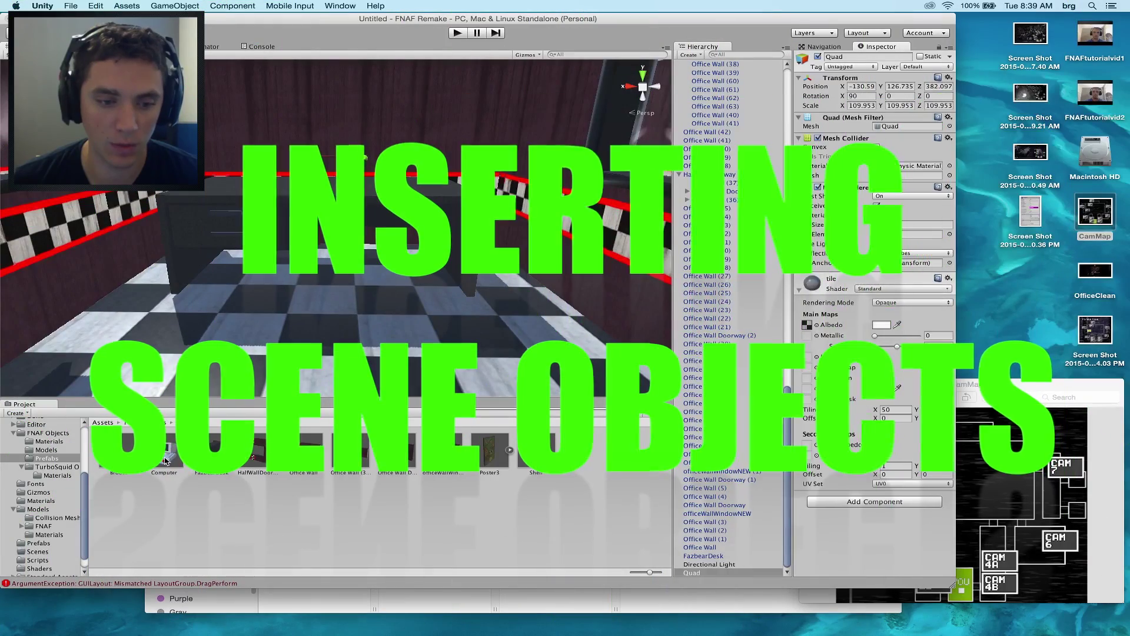
left_click(164, 452)
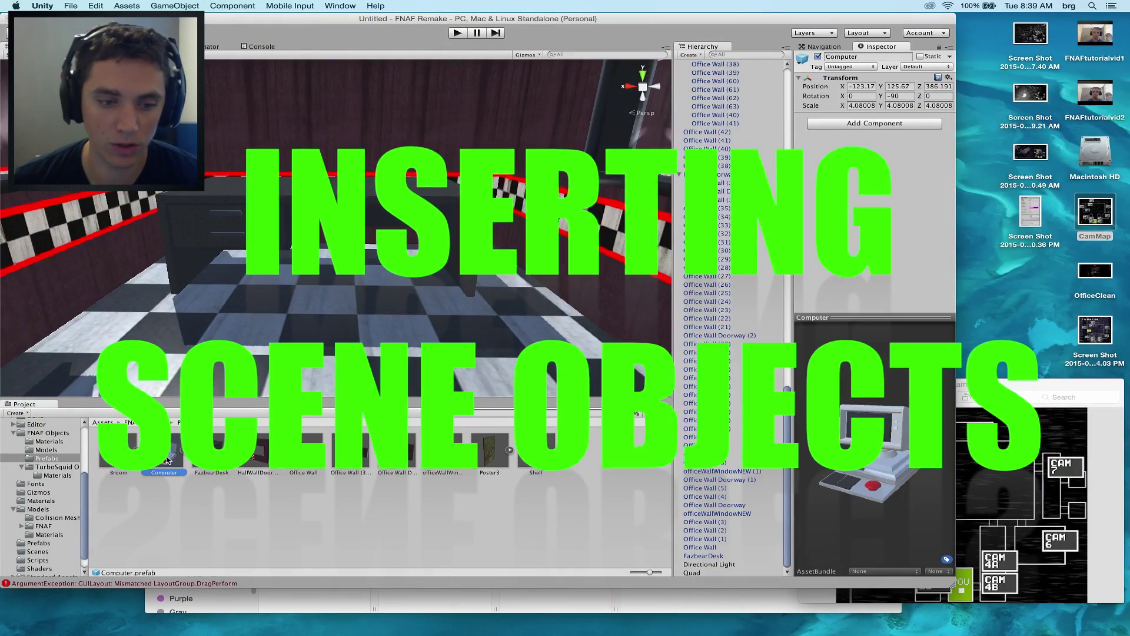
left_click_drag(168, 460, 262, 177)
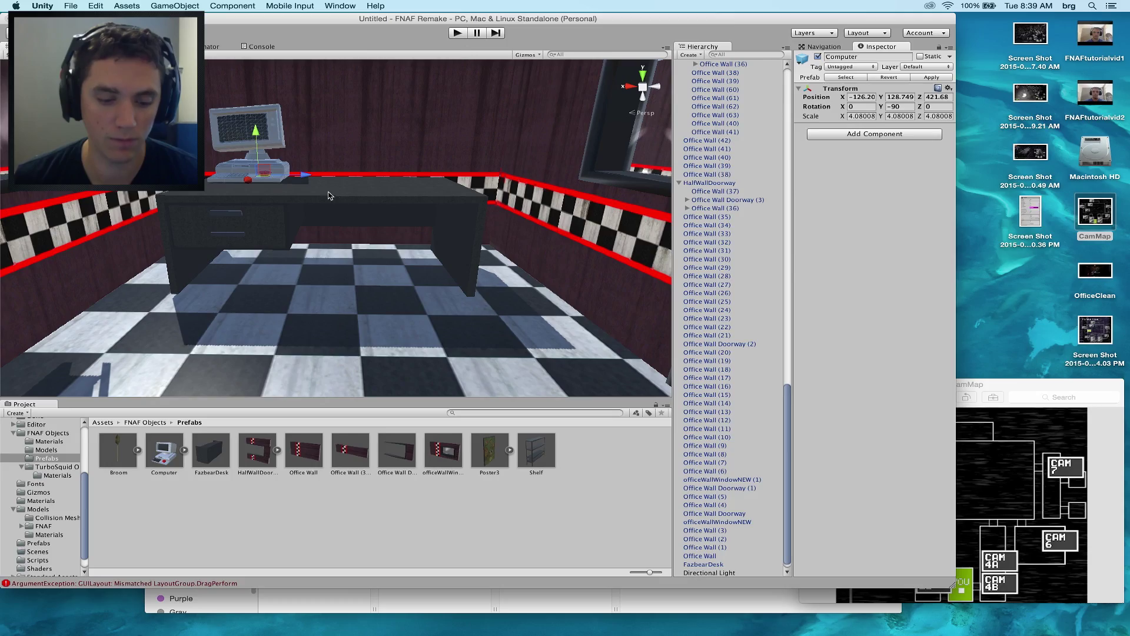